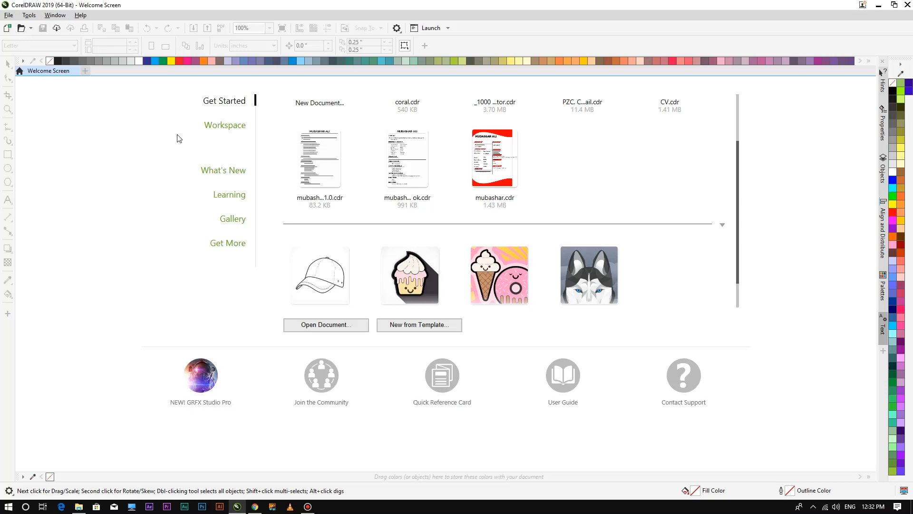
# Create a new 4.0 × 4.0 inch document, Untitled-1, at 300 dpi in CMYK.
pyautogui.click(127, 285)
pyautogui.scroll(1, 133, 309)
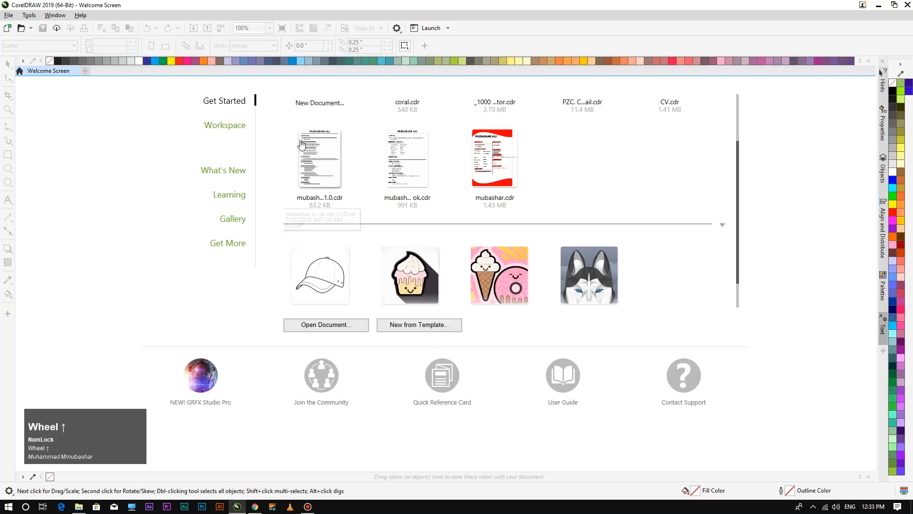
pyautogui.scroll(2, 405, 138)
pyautogui.scroll(-1, 412, 313)
pyautogui.scroll(-2, 596, 199)
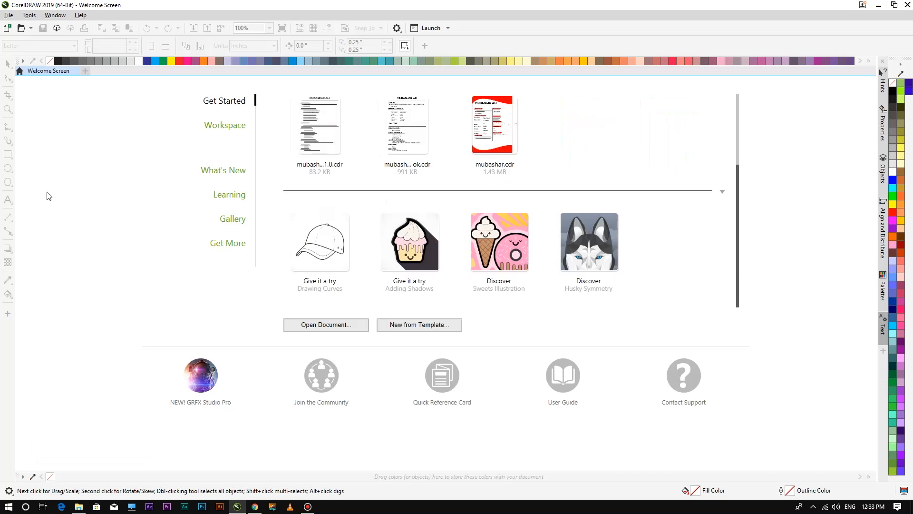
pyautogui.click(86, 72)
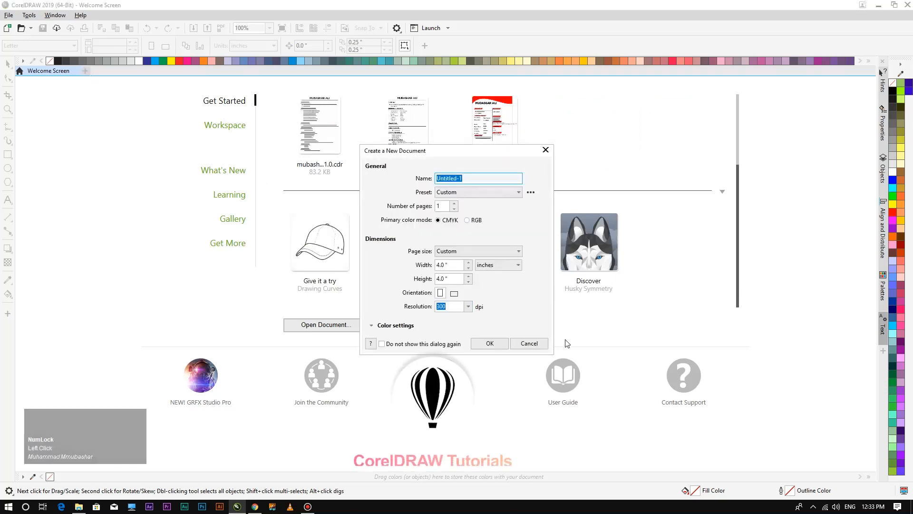
pyautogui.click(538, 346)
pyautogui.hotkey('ctrl', 'n')
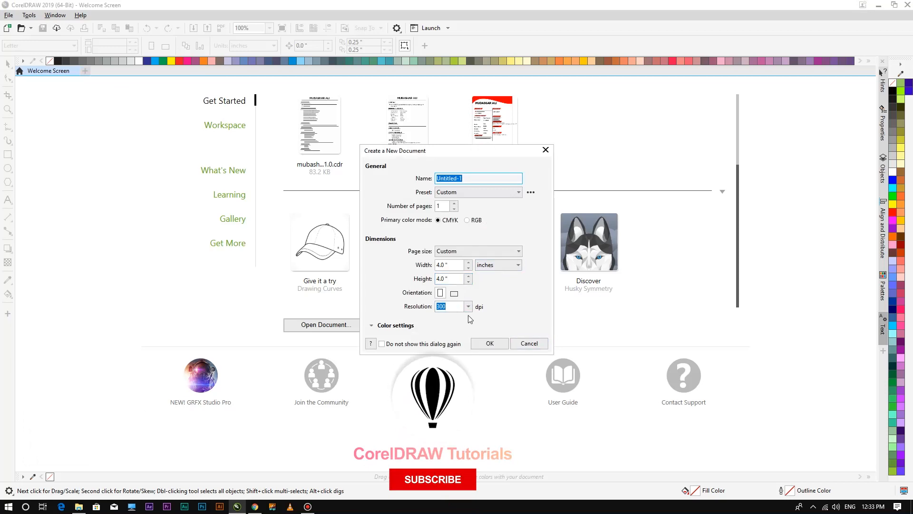
pyautogui.click(483, 344)
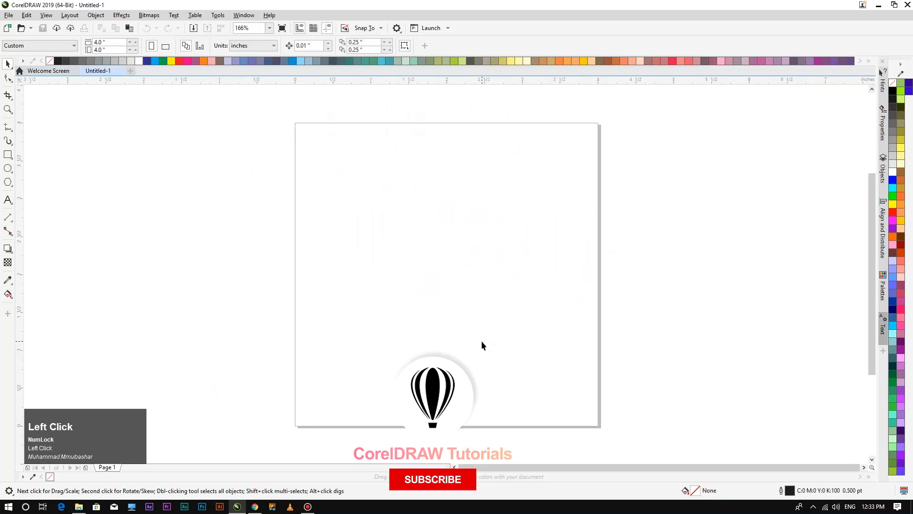
# Add a page-sized 4 × 4 inch rectangle, lock it, and zoom to fit the page.
pyautogui.doubleClick(7, 155)
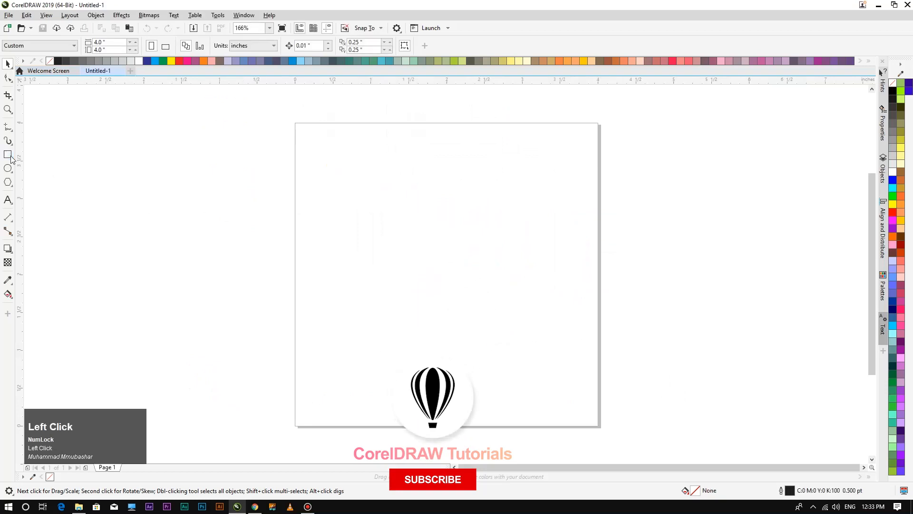
pyautogui.rightClick(492, 231)
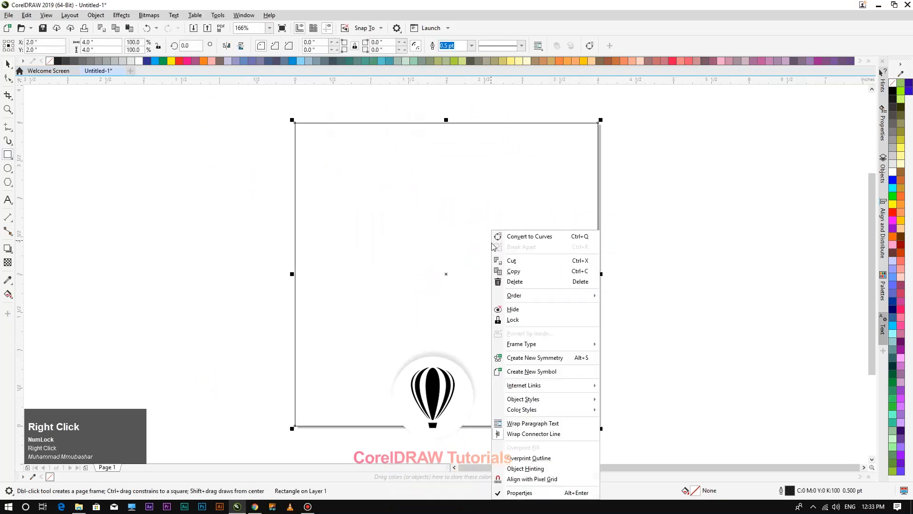
pyautogui.click(513, 321)
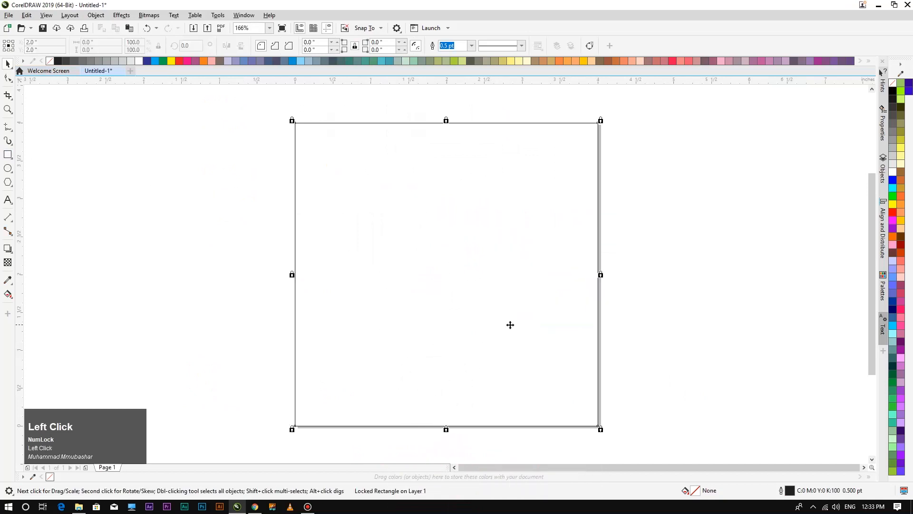
pyautogui.scroll(-3, 495, 286)
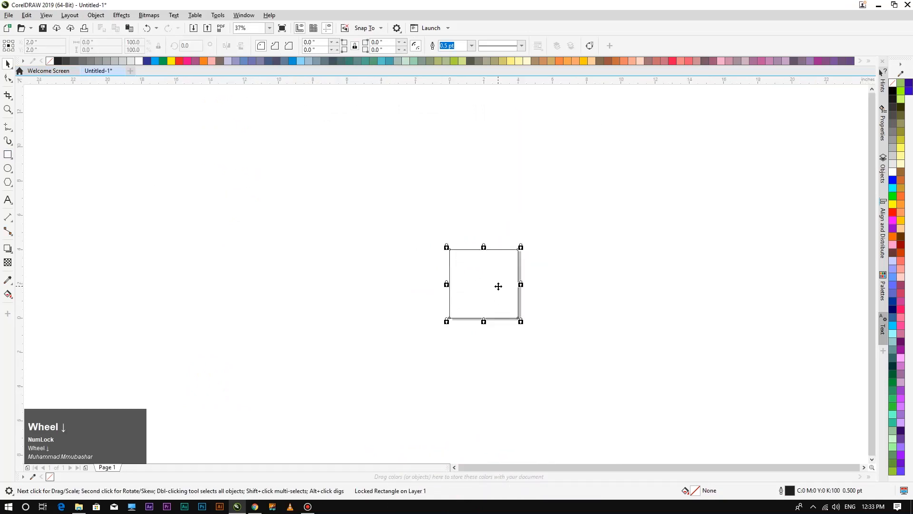
pyautogui.press('F4')
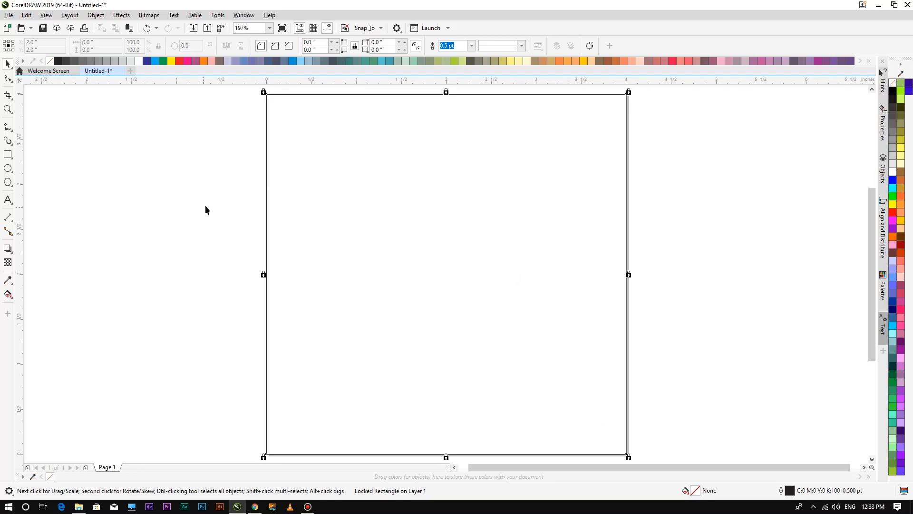
pyautogui.click(101, 273)
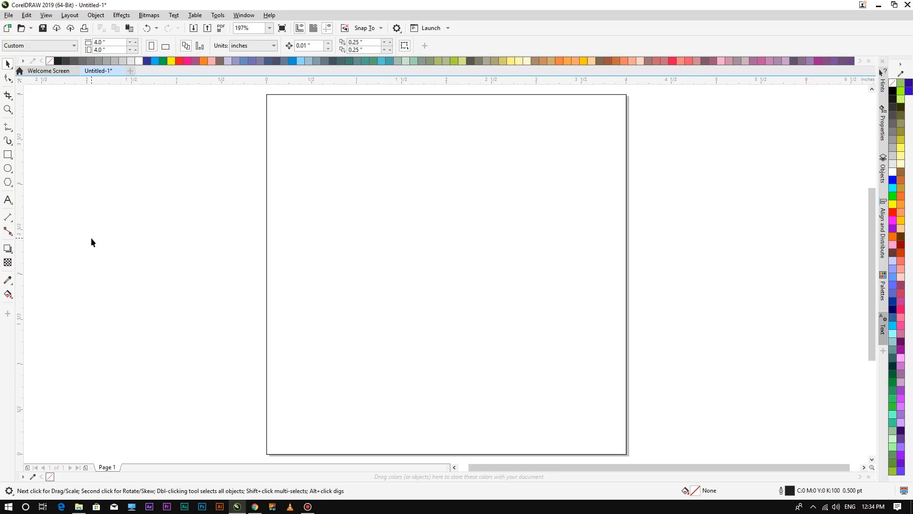
# Add an artistic text line reading 'mubashar' near the page centre.
pyautogui.click(7, 200)
pyautogui.click(375, 240)
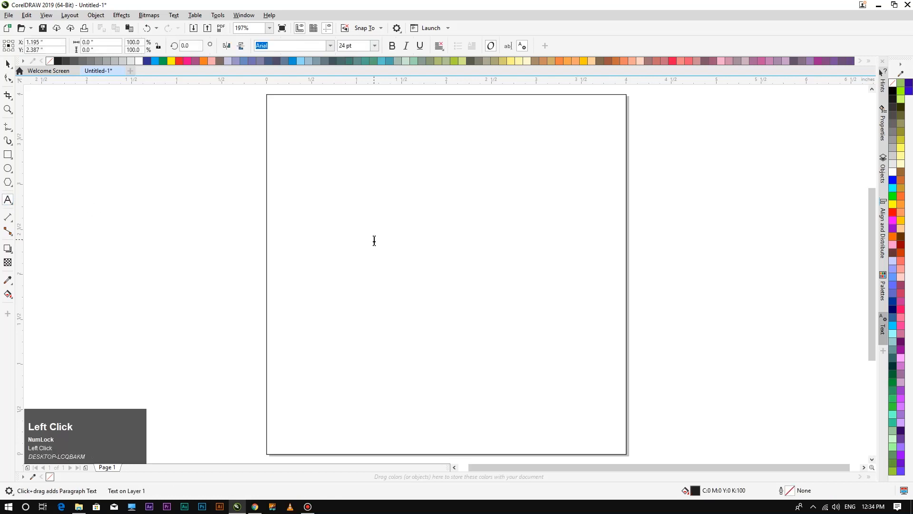
pyautogui.write('muba')
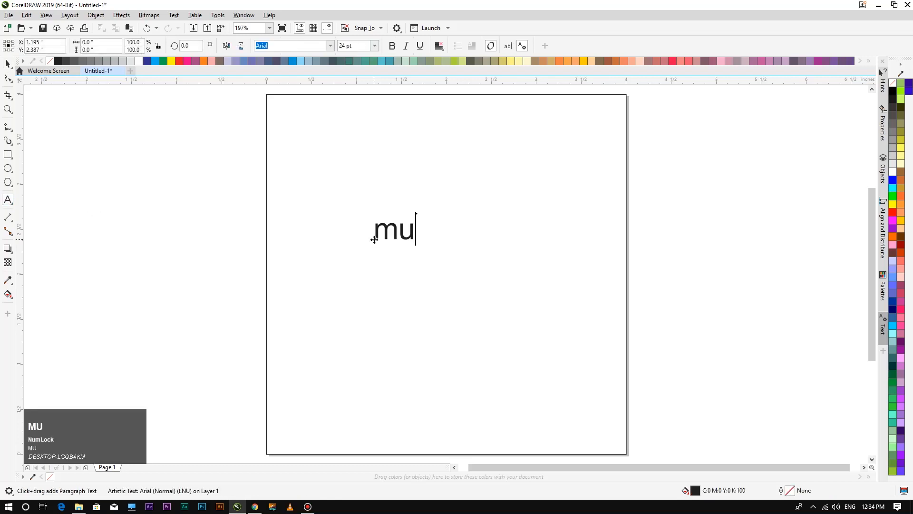
pyautogui.press('BackSpace')
pyautogui.press('BackSpace')
pyautogui.press('BackSpace')
pyautogui.press('BackSpace')
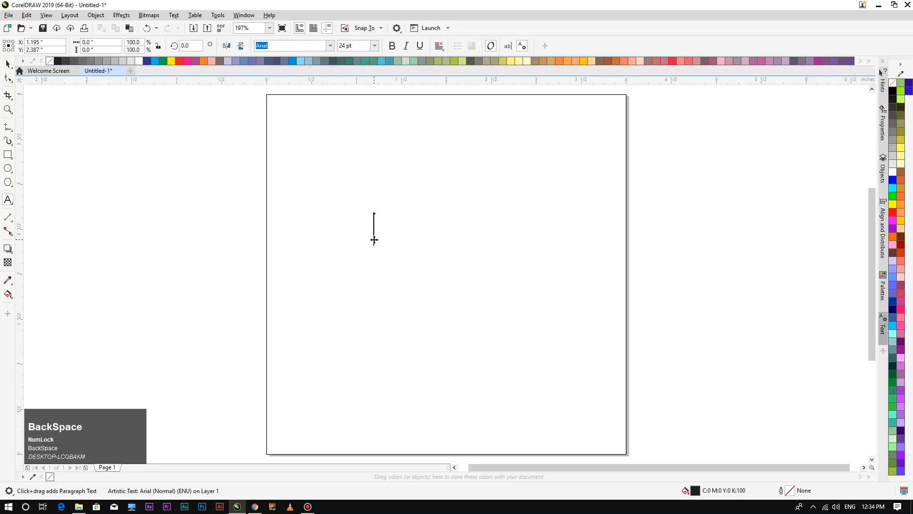
pyautogui.write('mubashar')
# Convert the text to UPPERCASE with Change Case so it reads MUBASHAR.
pyautogui.click(8, 63)
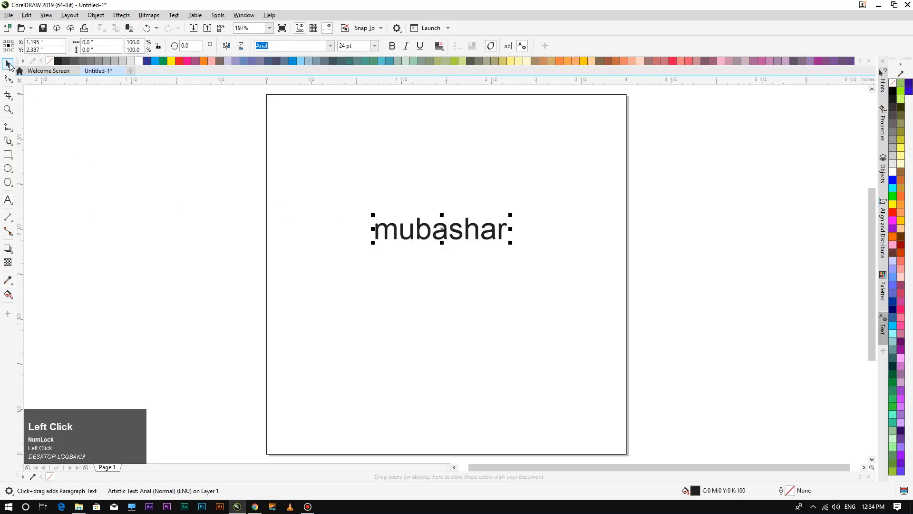
pyautogui.click(173, 15)
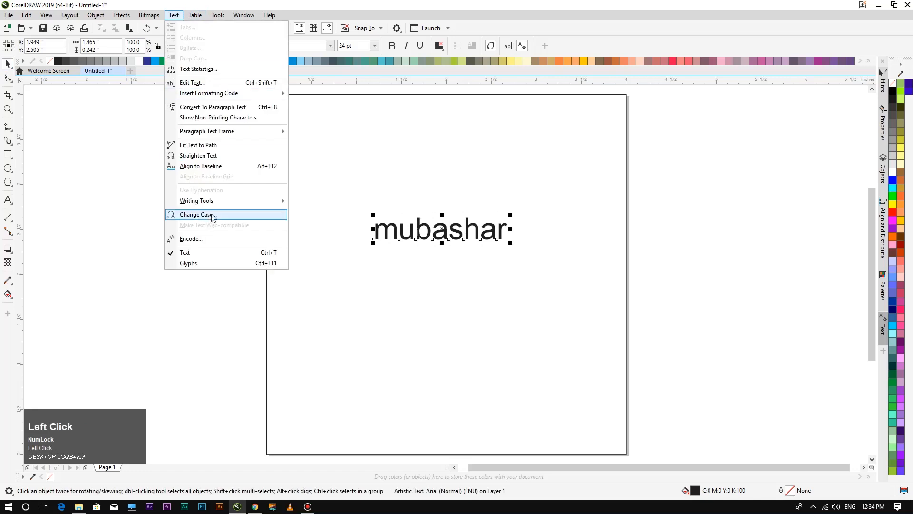
pyautogui.click(213, 215)
pyautogui.click(427, 246)
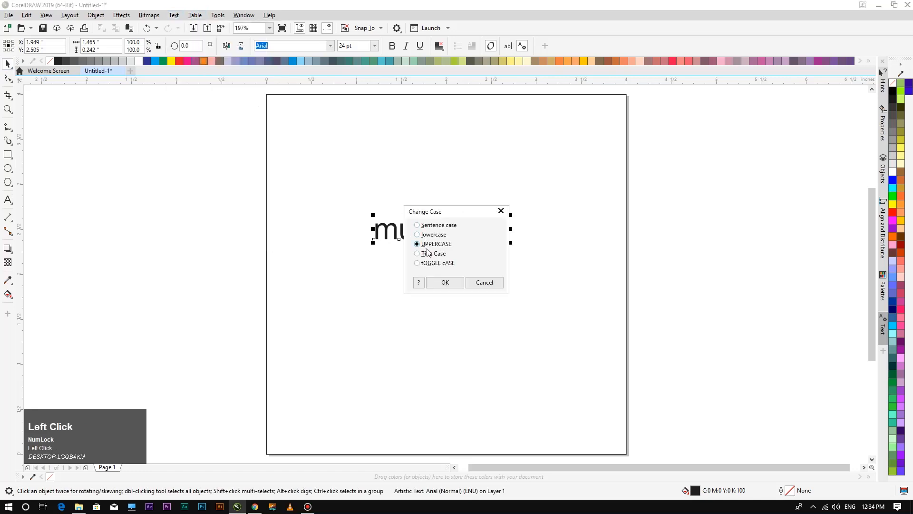
pyautogui.click(442, 282)
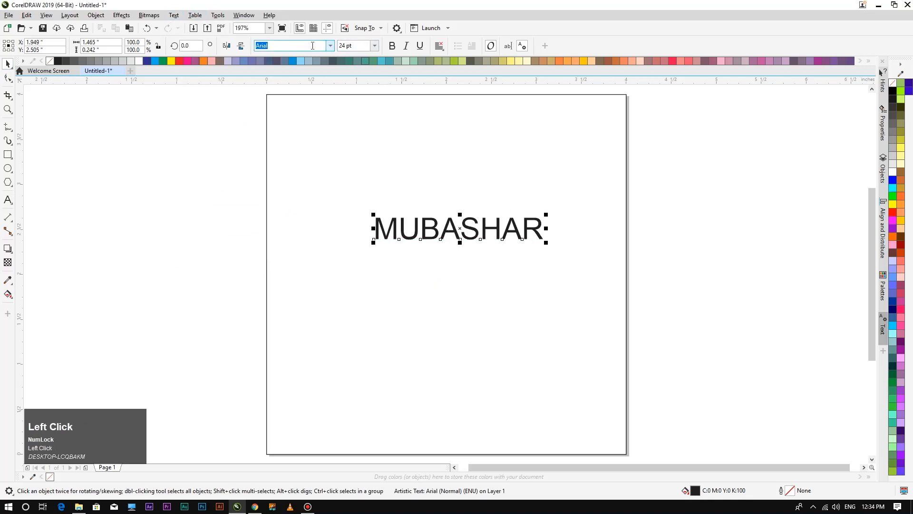
pyautogui.moveTo(313, 46); pyautogui.dragTo(244, 39)
# Set MUBASHAR's font to Gotham in the Bold weight.
pyautogui.click(279, 45)
pyautogui.press('BackSpace')
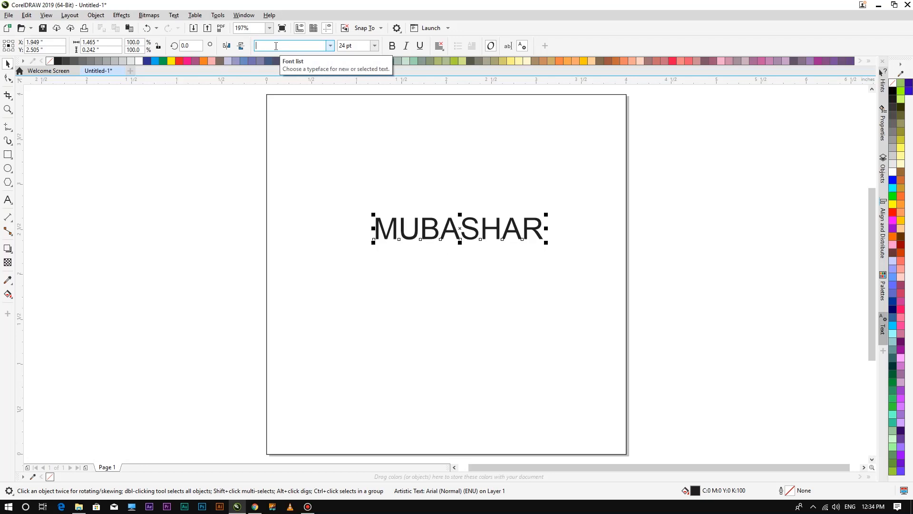
pyautogui.write('Gotham')
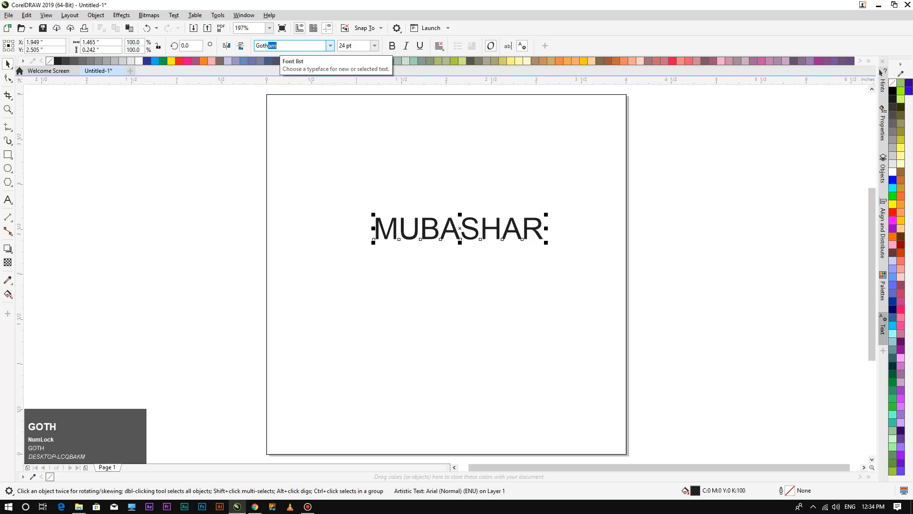
pyautogui.press('Return')
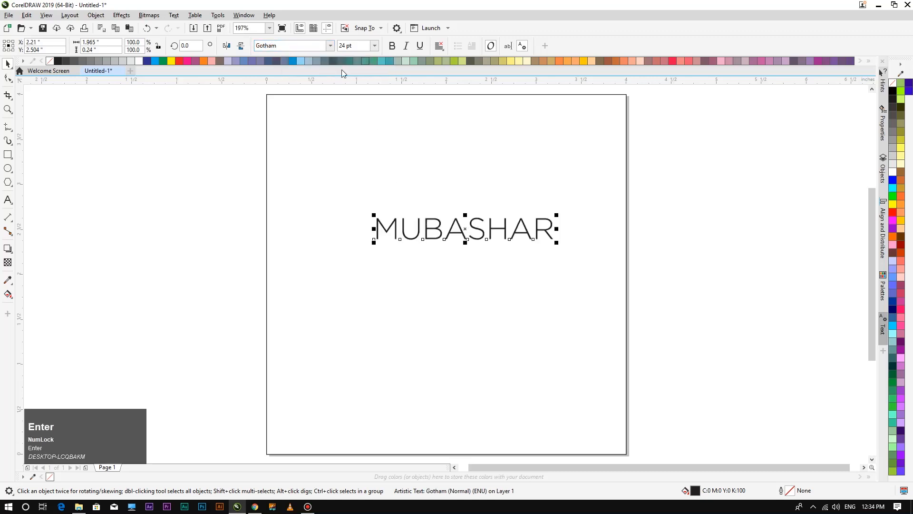
pyautogui.click(329, 47)
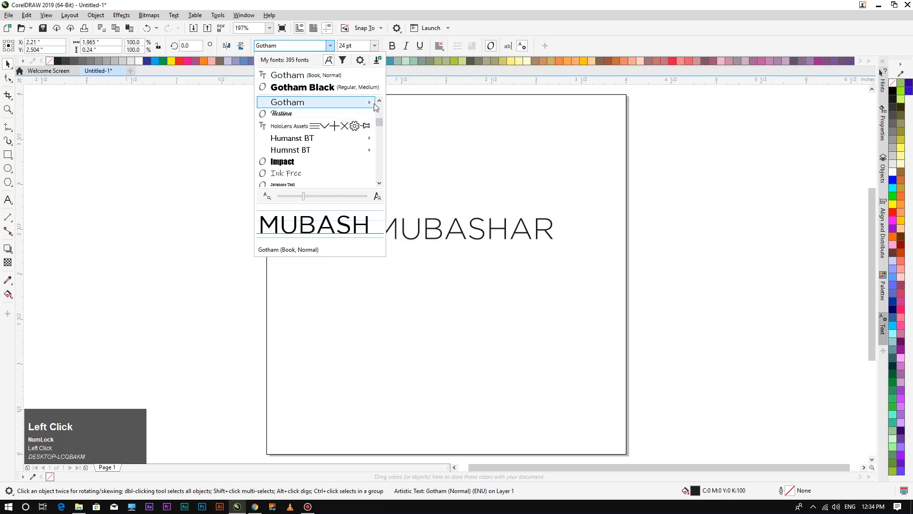
pyautogui.moveTo(375, 107)
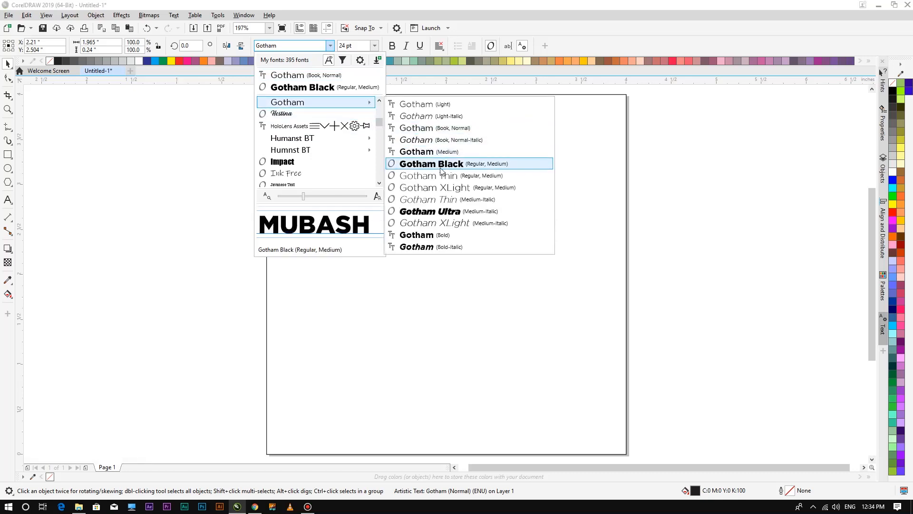
pyautogui.click(418, 235)
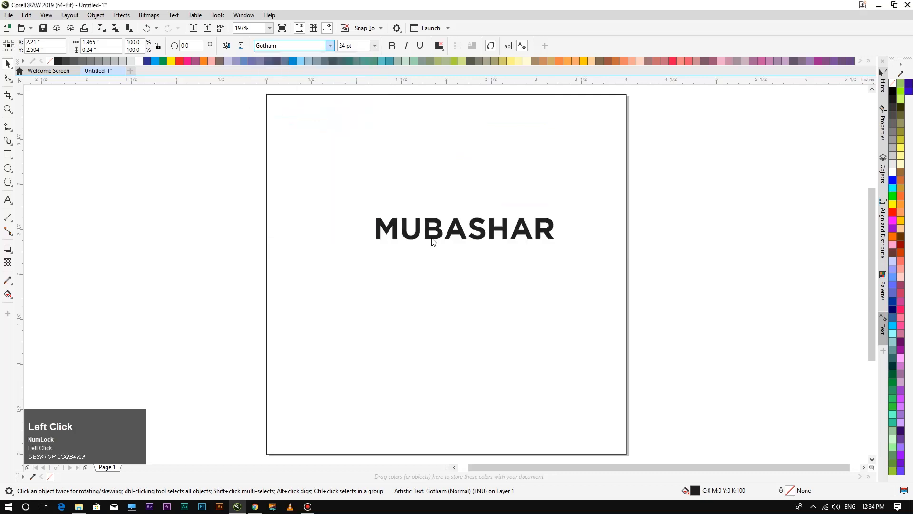
pyautogui.click(432, 278)
# Shift MUBASHAR slightly left and down and fill it solid black.
pyautogui.moveTo(457, 235); pyautogui.dragTo(430, 246)
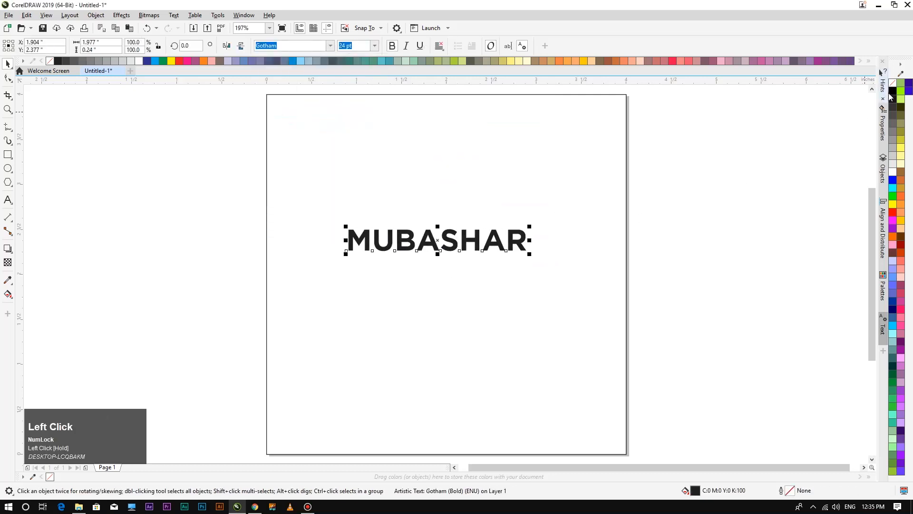
pyautogui.click(893, 93)
pyautogui.click(561, 238)
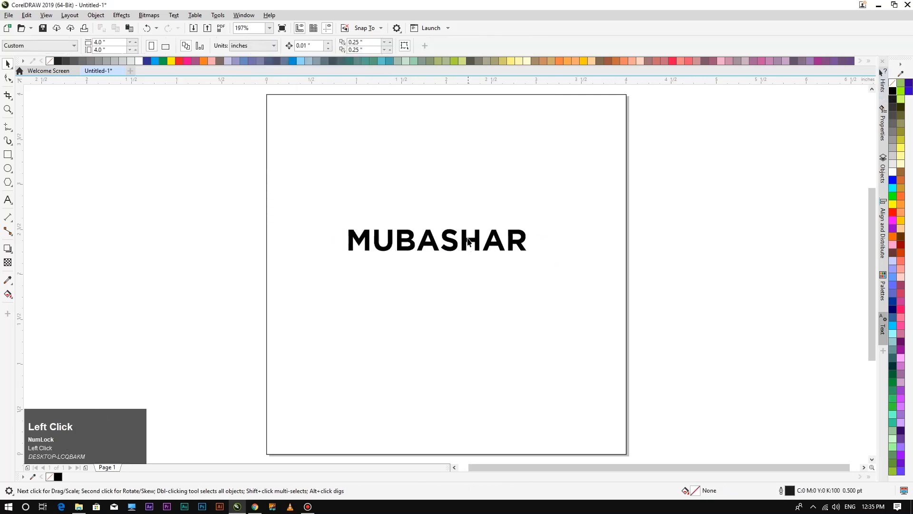
# Move MUBASHAR lower, tighten its letter spacing, and centre it horizontally on the page.
pyautogui.scroll(3, 448, 235)
pyautogui.click(453, 227)
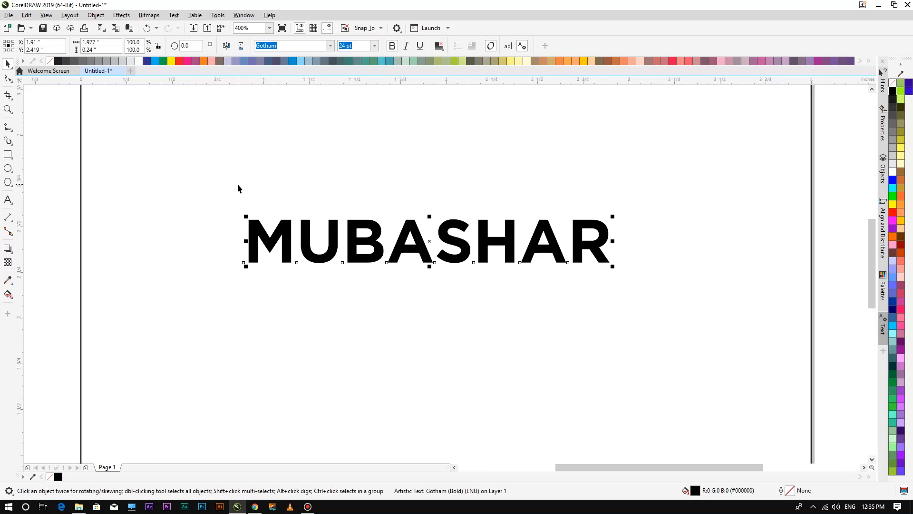
pyautogui.moveTo(401, 252)
pyautogui.mouseDown()
pyautogui.moveTo(412, 315)
pyautogui.moveTo(408, 268)
pyautogui.mouseUp()
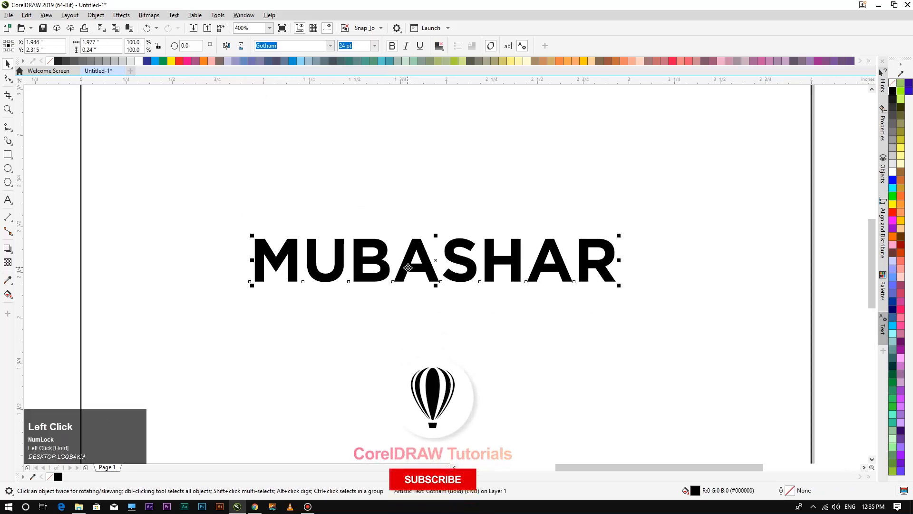
pyautogui.moveTo(408, 268); pyautogui.dragTo(411, 296)
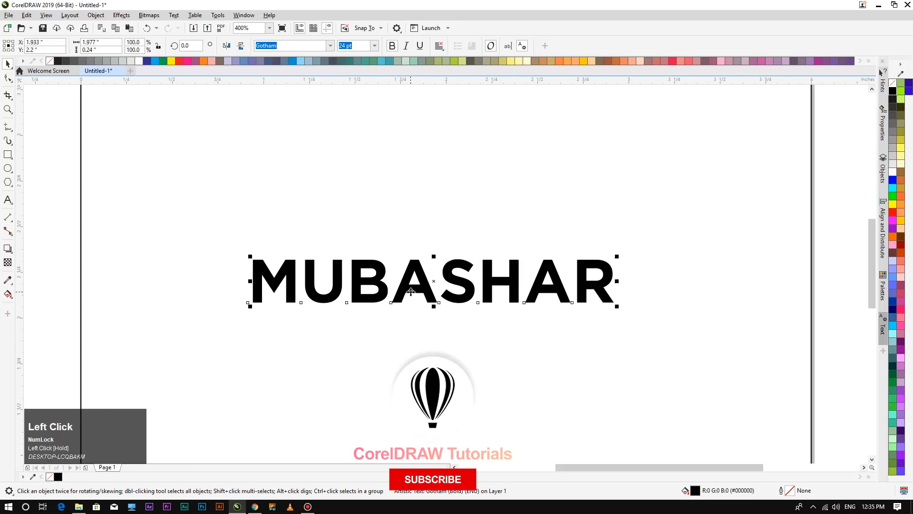
pyautogui.click(8, 78)
pyautogui.moveTo(617, 307); pyautogui.dragTo(581, 316)
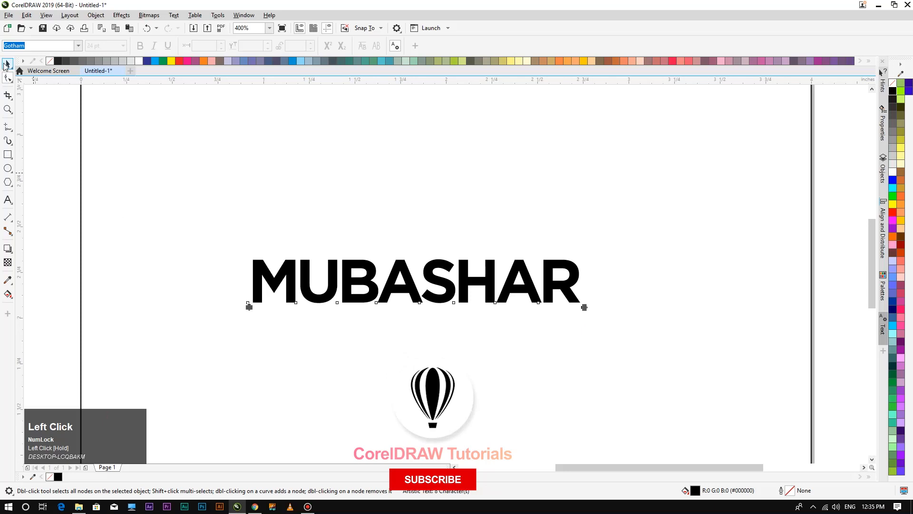
pyautogui.click(6, 64)
pyautogui.moveTo(425, 302); pyautogui.dragTo(467, 328)
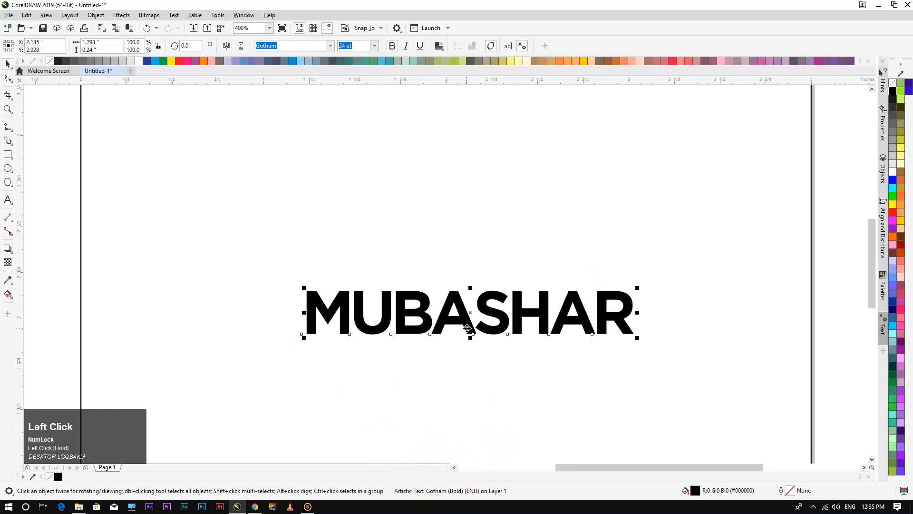
# Scale MUBASHAR proportionally to about 37.267 pt and nudge it slightly higher.
pyautogui.scroll(-1, 468, 329)
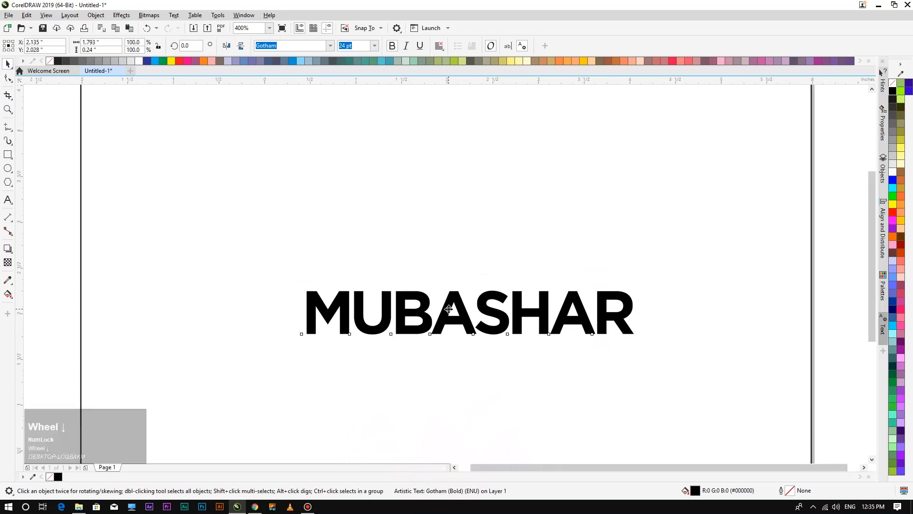
pyautogui.press('F4')
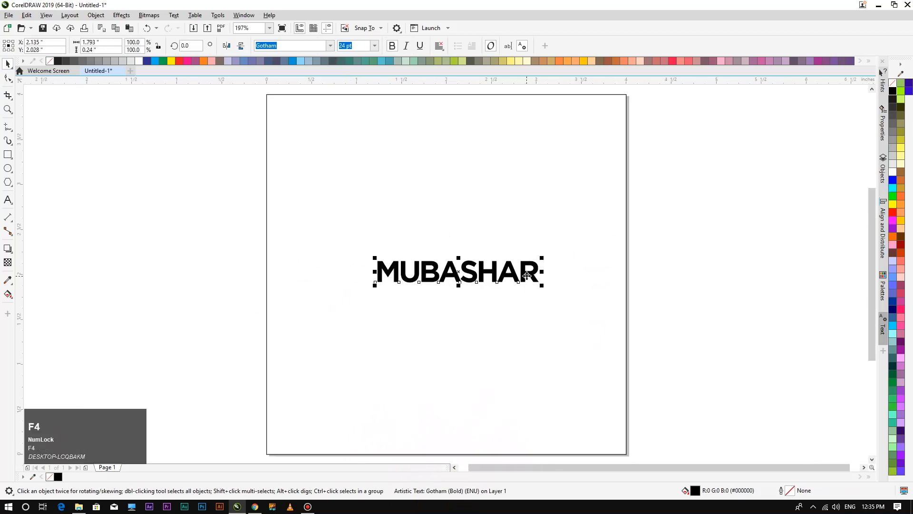
pyautogui.scroll(2, 561, 276)
pyautogui.scroll(-1, 552, 259)
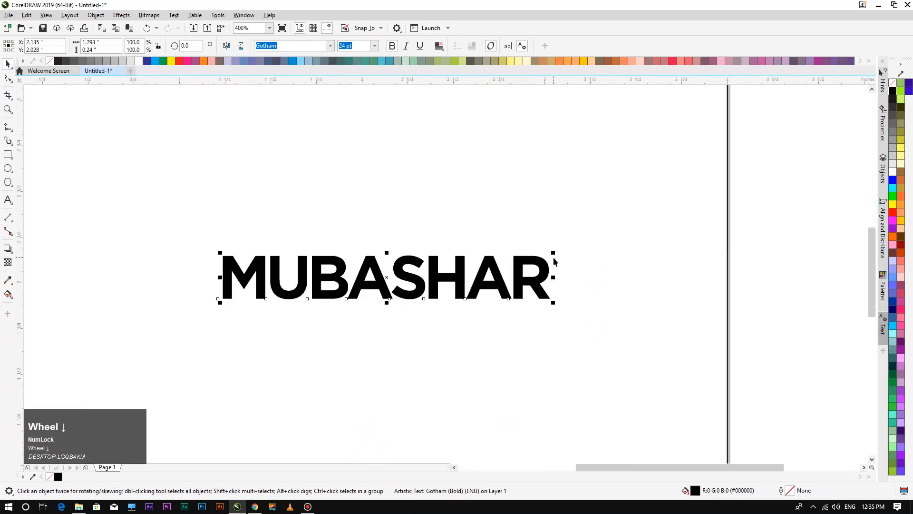
pyautogui.press('F4')
pyautogui.moveTo(542, 256); pyautogui.dragTo(586, 240)
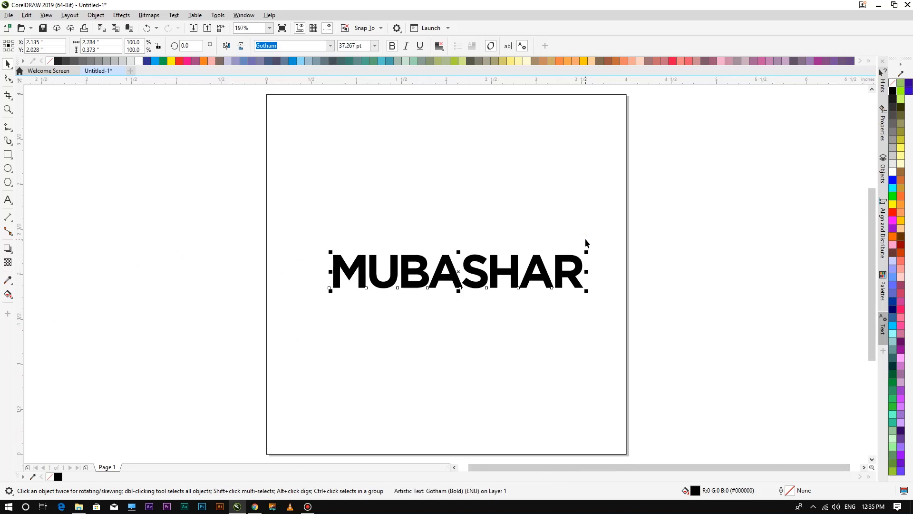
pyautogui.click(598, 252)
pyautogui.moveTo(489, 280)
pyautogui.mouseDown()
pyautogui.moveTo(493, 261)
pyautogui.moveTo(487, 272)
pyautogui.mouseUp()
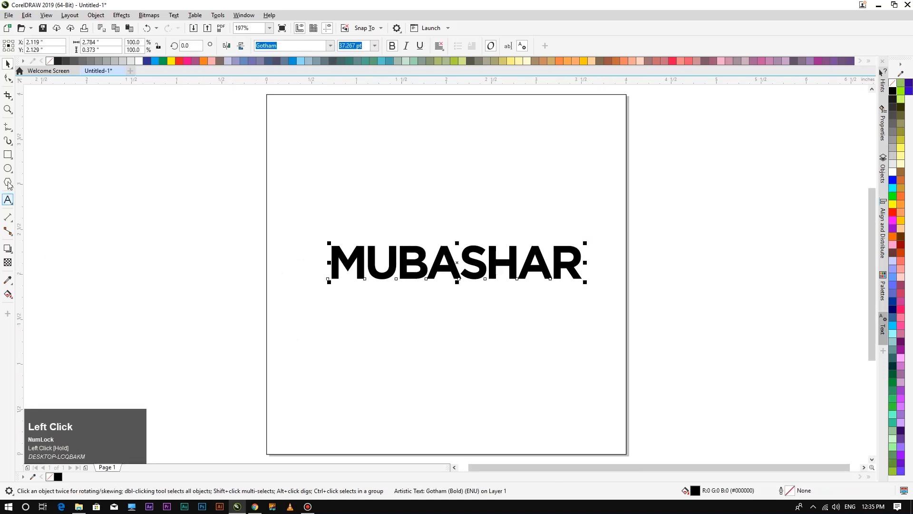
pyautogui.click(10, 132)
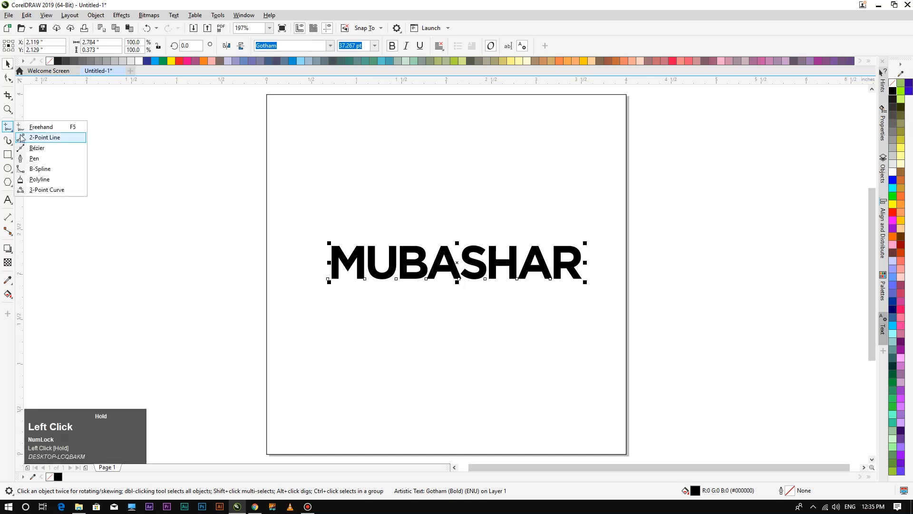
# Draw a straight 2-point line across MUBASHAR and rotate it to about 354.6°.
pyautogui.click(23, 138)
pyautogui.moveTo(603, 233); pyautogui.dragTo(305, 296)
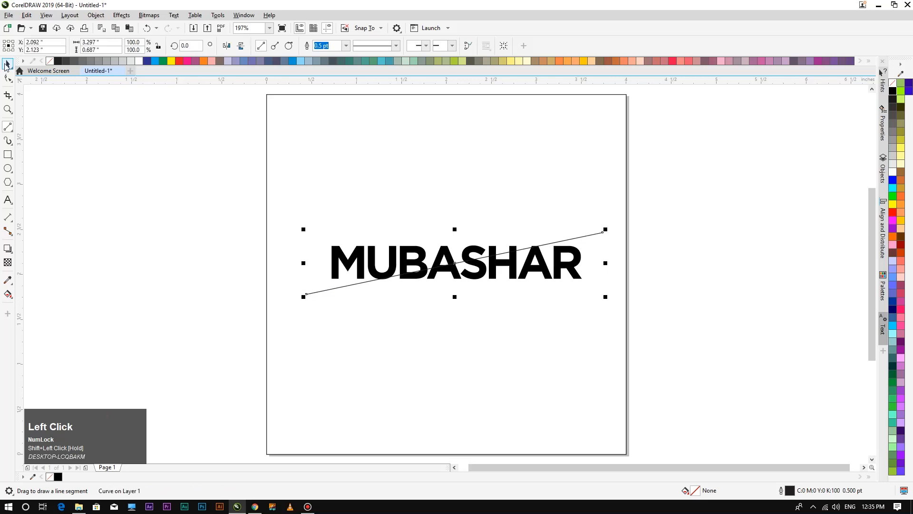
pyautogui.press('space')
pyautogui.click(581, 351)
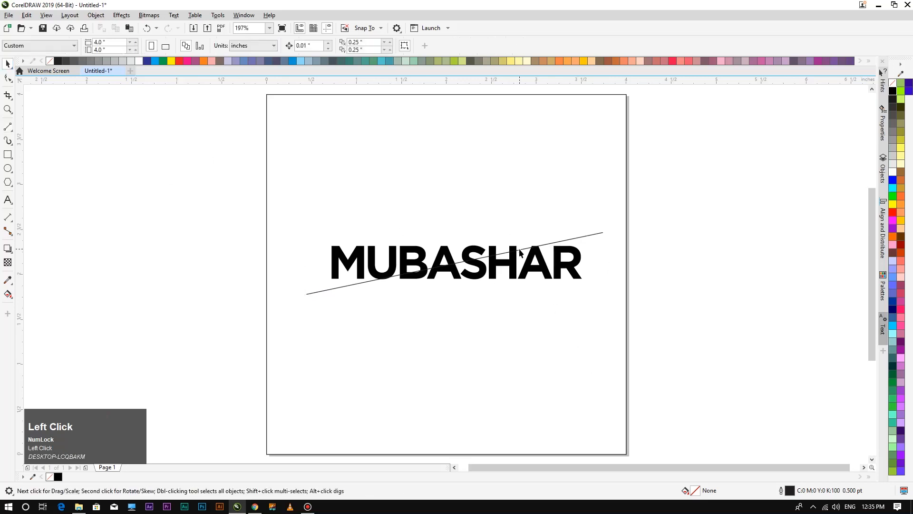
pyautogui.scroll(2, 520, 252)
pyautogui.click(522, 251)
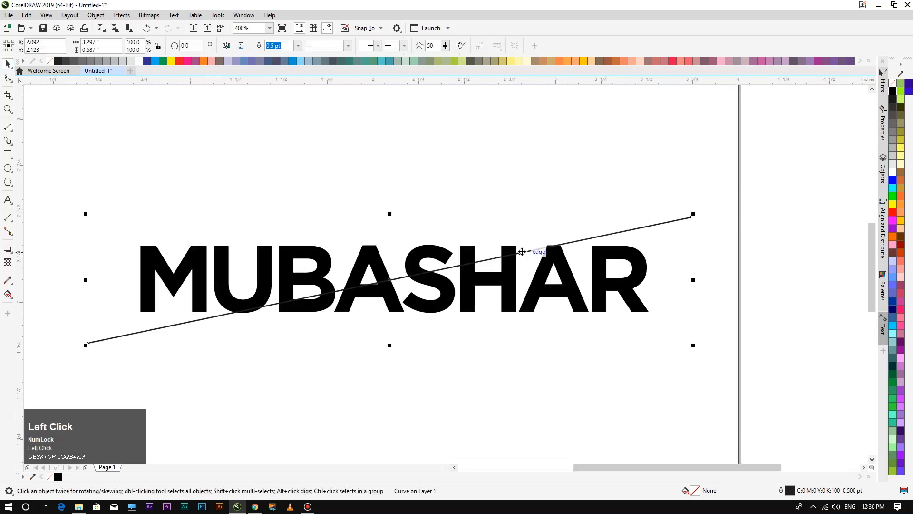
pyautogui.click(531, 250)
pyautogui.moveTo(697, 212); pyautogui.dragTo(694, 243)
pyautogui.moveTo(690, 245); pyautogui.dragTo(687, 246)
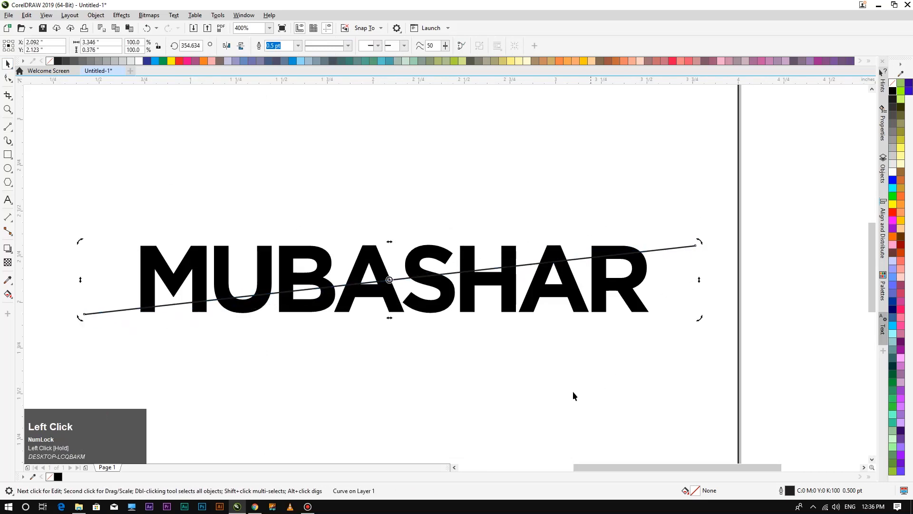
pyautogui.click(518, 399)
# Give the slanted line a Deep Yellow (#FFCC00) outline.
pyautogui.scroll(3, 411, 294)
pyautogui.scroll(3, 411, 293)
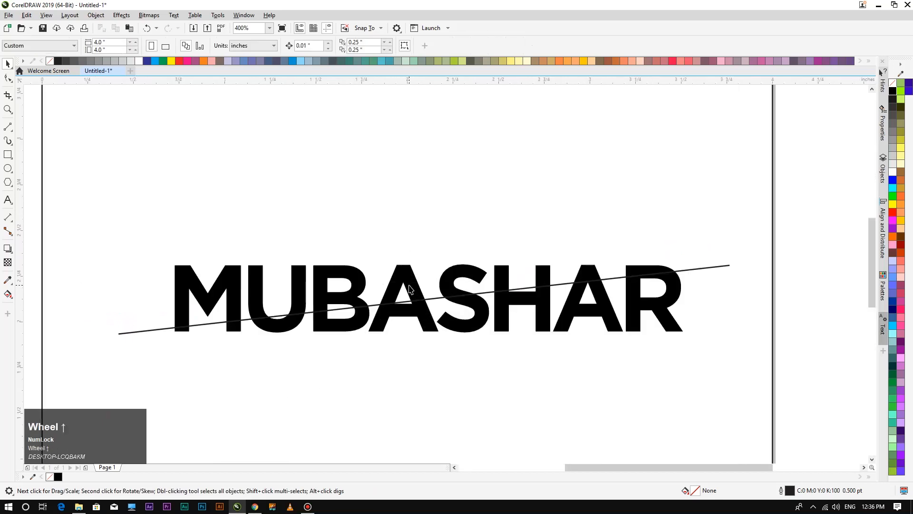
pyautogui.click(351, 348)
pyautogui.click(360, 312)
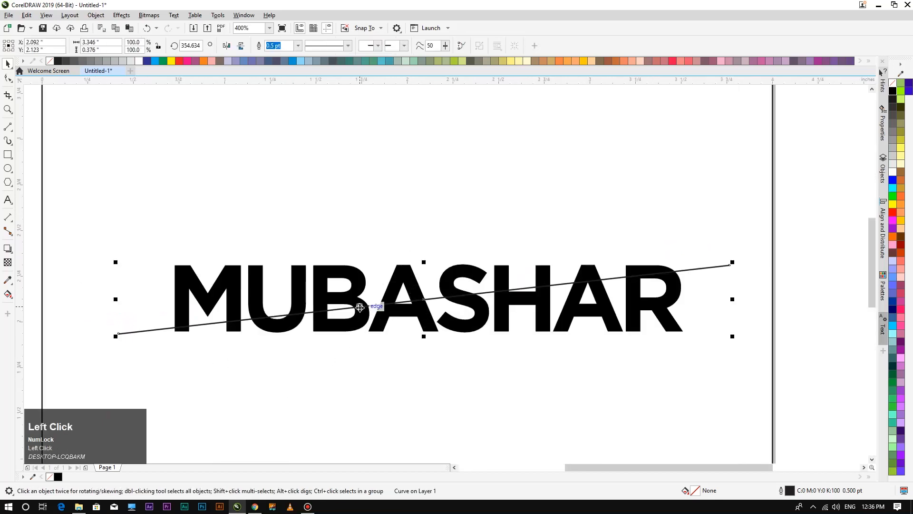
pyautogui.click(901, 220)
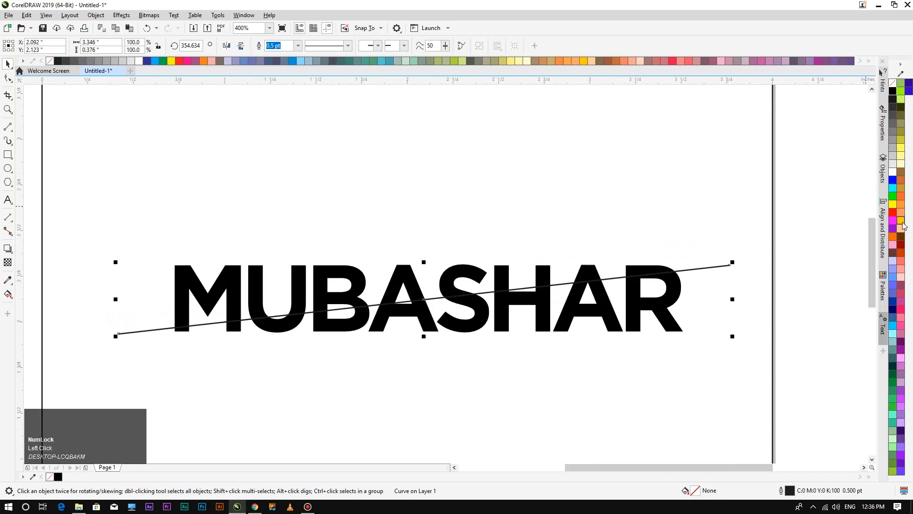
pyautogui.rightClick(901, 221)
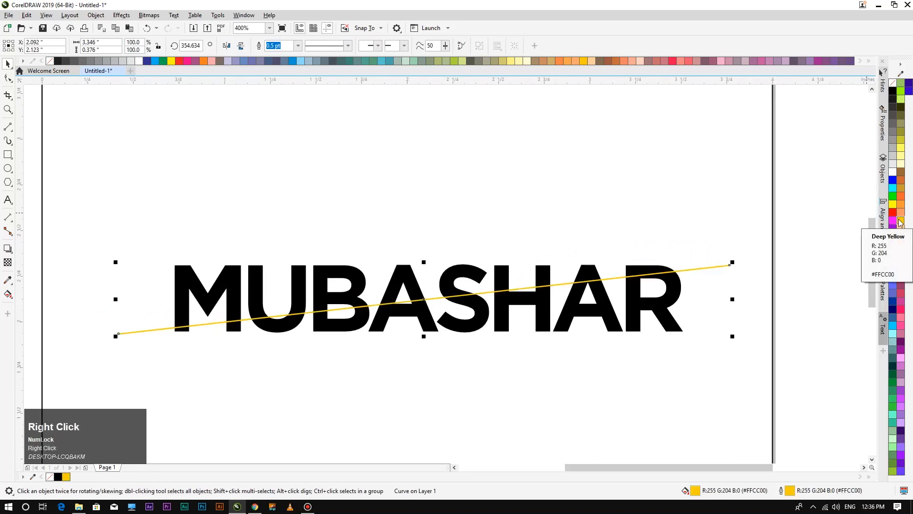
pyautogui.rightClick(581, 351)
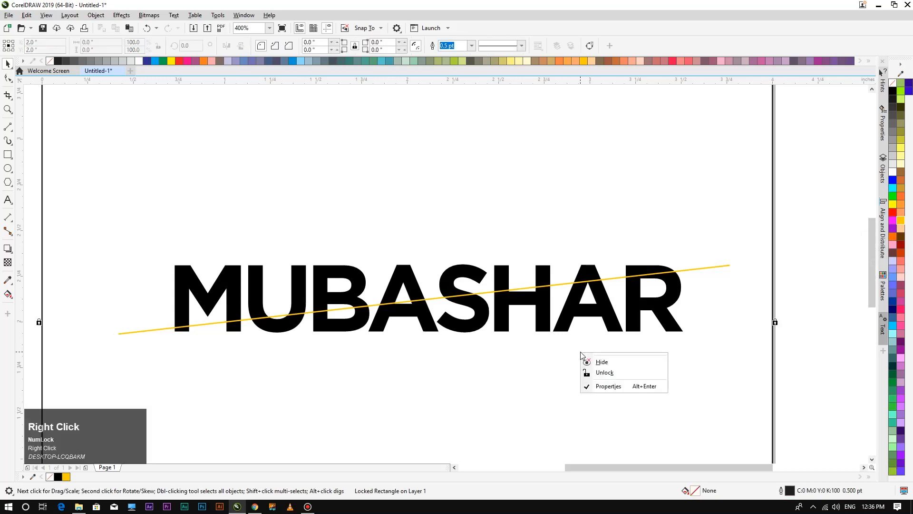
pyautogui.click(584, 283)
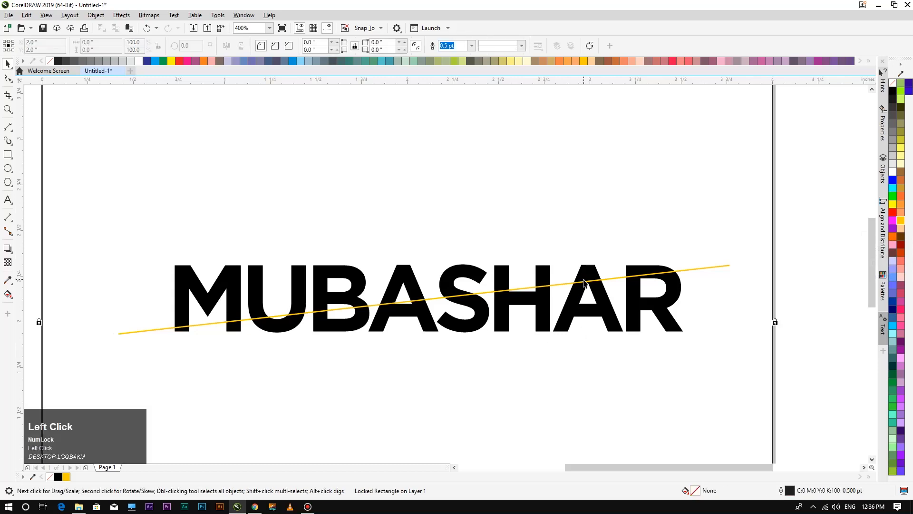
pyautogui.click(538, 397)
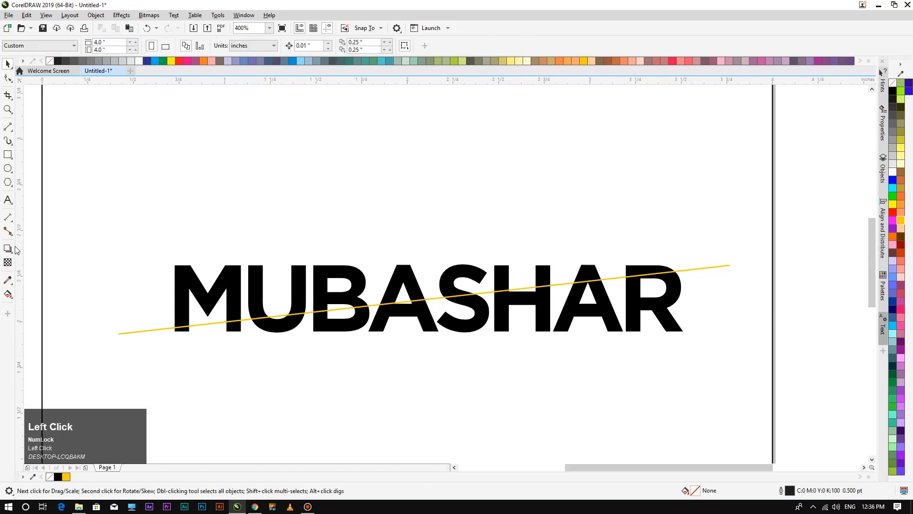
# Smart Fill the lower slice of each MUBASHAR letter below the line, M through R.
pyautogui.moveTo(8, 294); pyautogui.dragTo(29, 305)
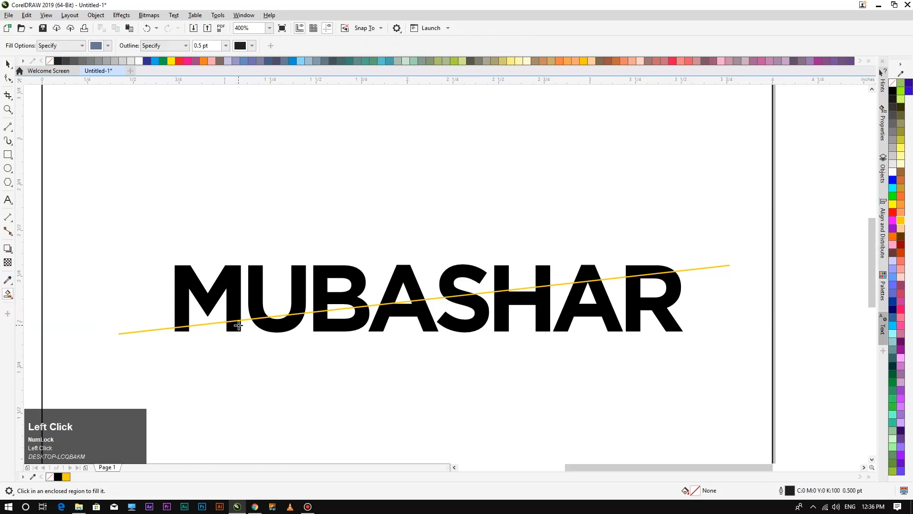
pyautogui.click(233, 325)
pyautogui.click(183, 328)
pyautogui.click(282, 325)
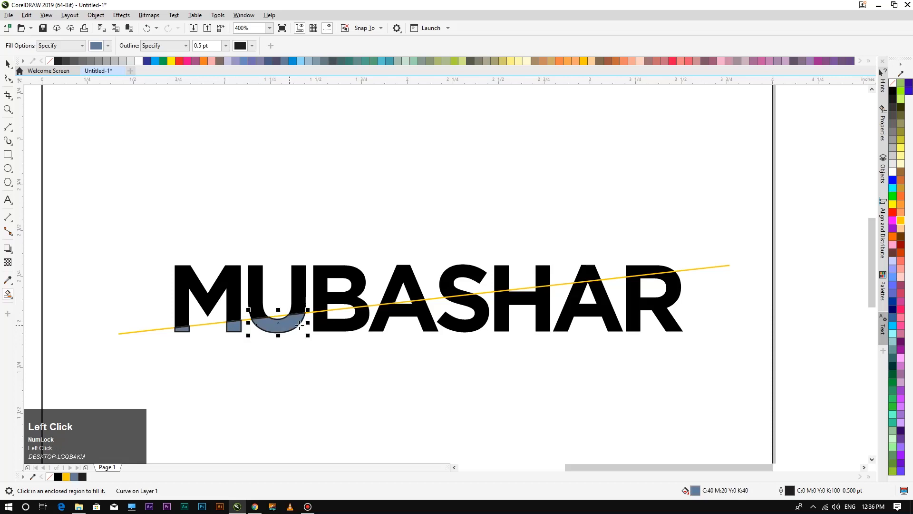
pyautogui.click(336, 324)
pyautogui.click(421, 316)
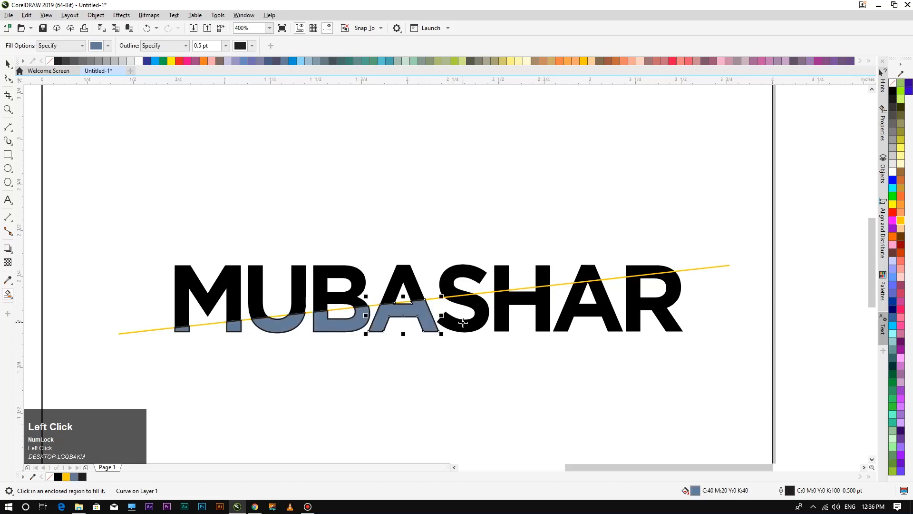
pyautogui.click(463, 323)
pyautogui.click(505, 307)
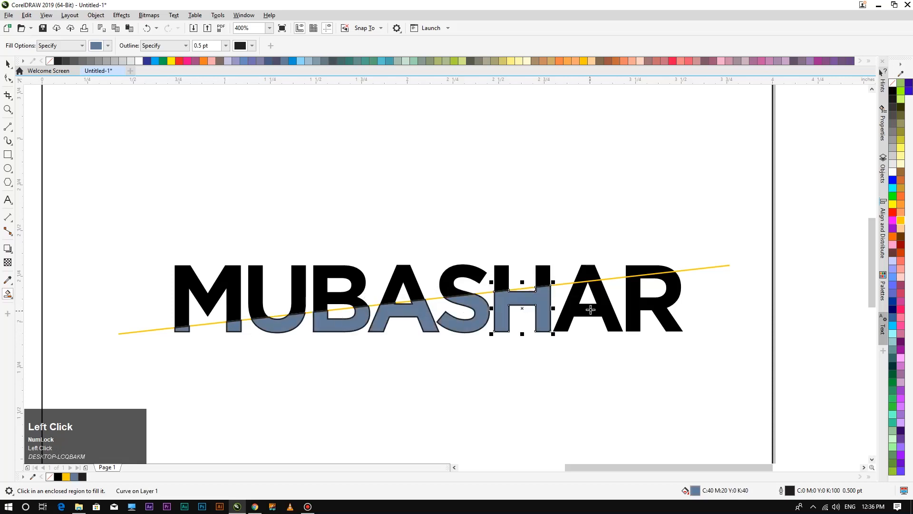
pyautogui.click(594, 309)
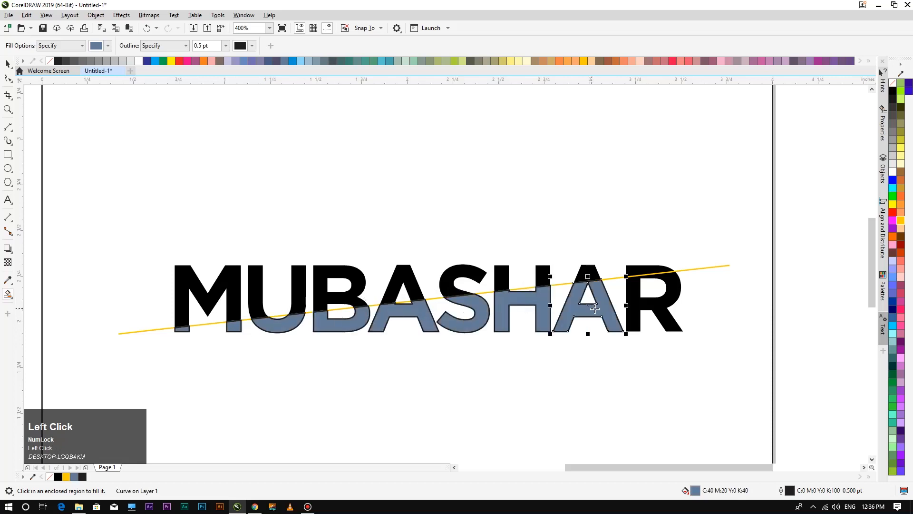
pyautogui.click(657, 300)
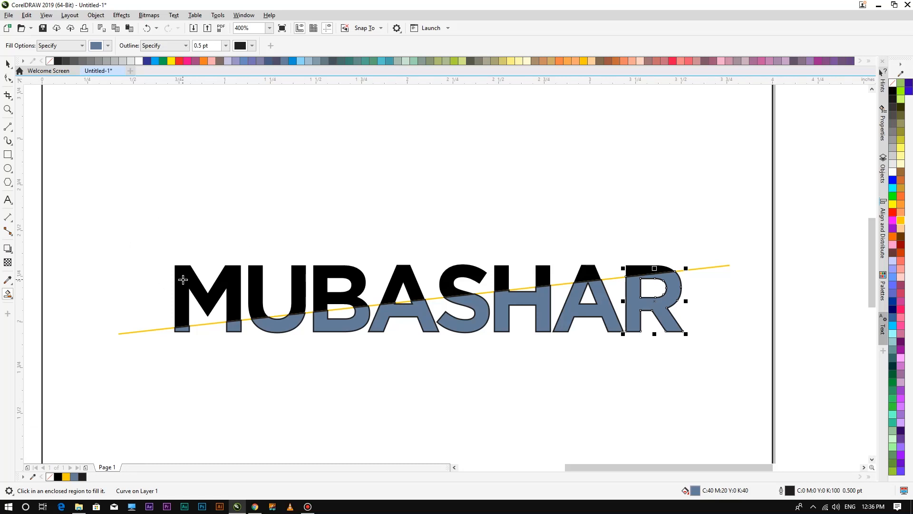
# Smart Fill the upper slices of all letters above the line, including both H stems.
pyautogui.click(183, 279)
pyautogui.click(256, 282)
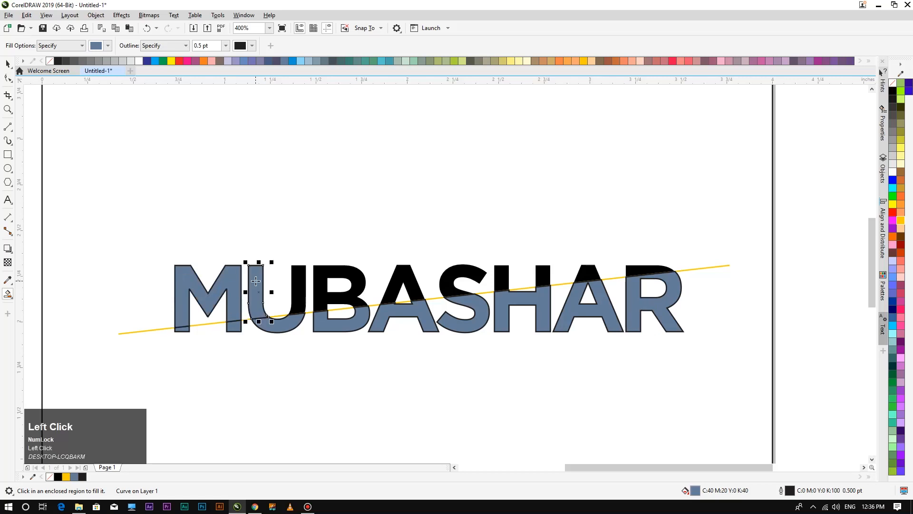
pyautogui.click(301, 287)
pyautogui.click(335, 297)
pyautogui.click(402, 279)
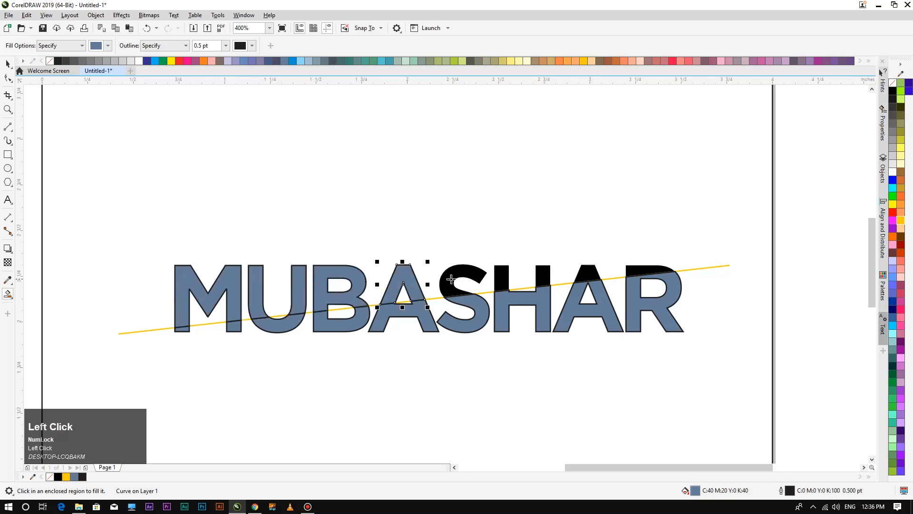
pyautogui.click(454, 279)
pyautogui.click(499, 278)
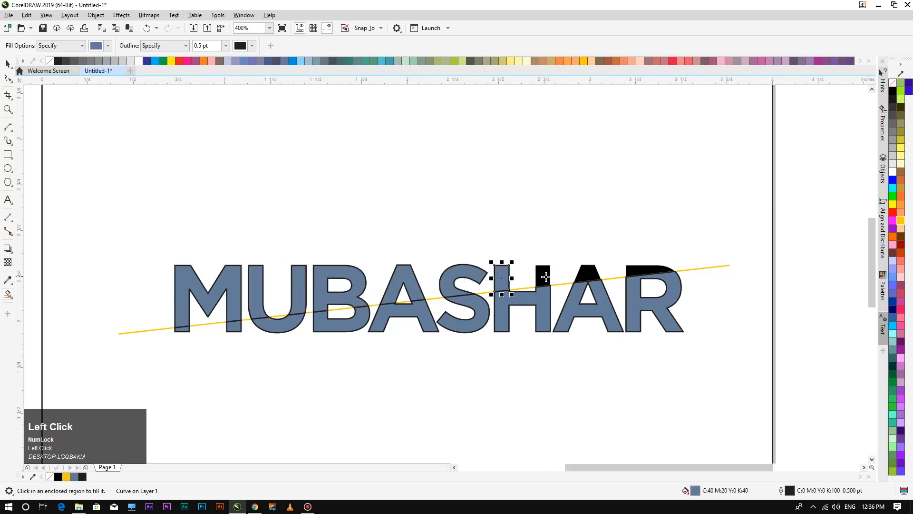
pyautogui.click(547, 276)
pyautogui.click(589, 271)
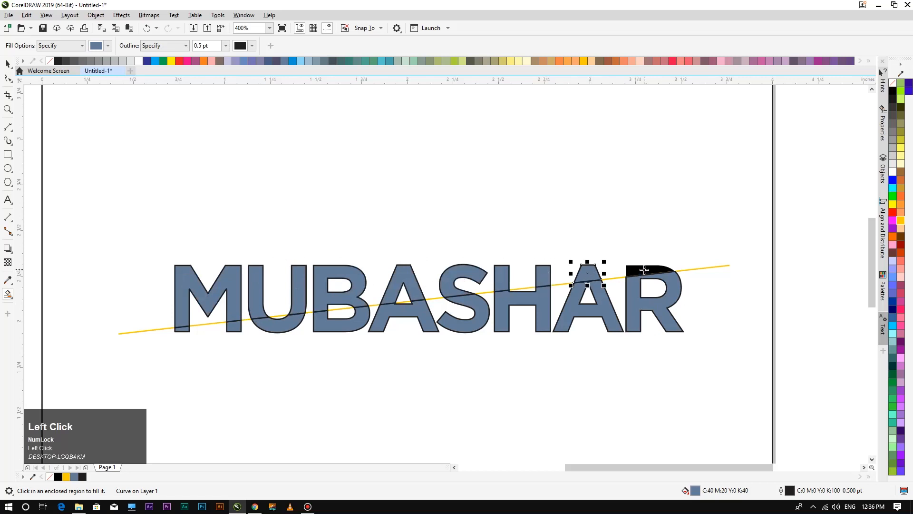
pyautogui.click(645, 270)
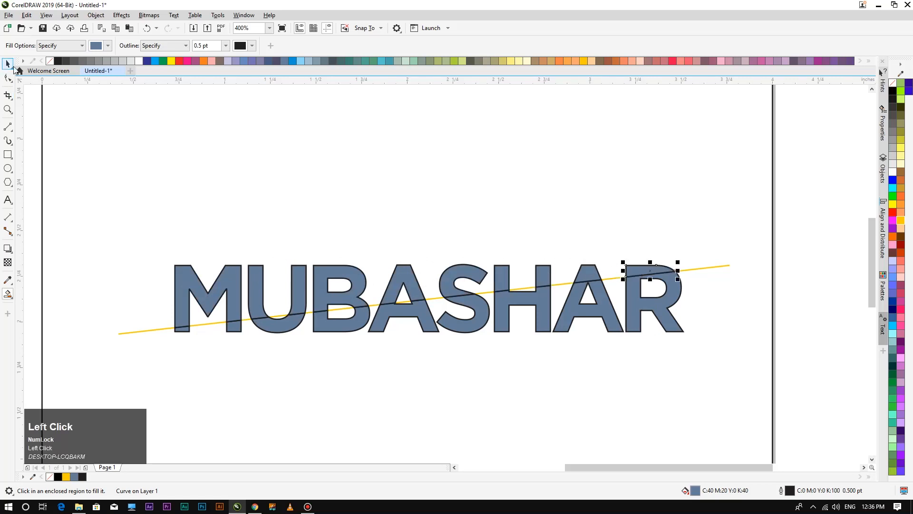
pyautogui.click(164, 397)
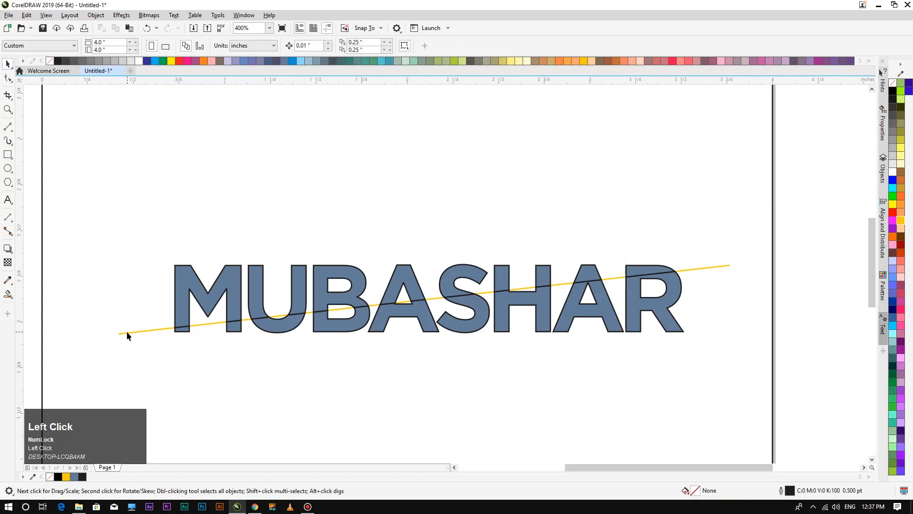
# Move the yellow line up off the letters and select the M's upper piece.
pyautogui.moveTo(129, 332); pyautogui.dragTo(128, 200)
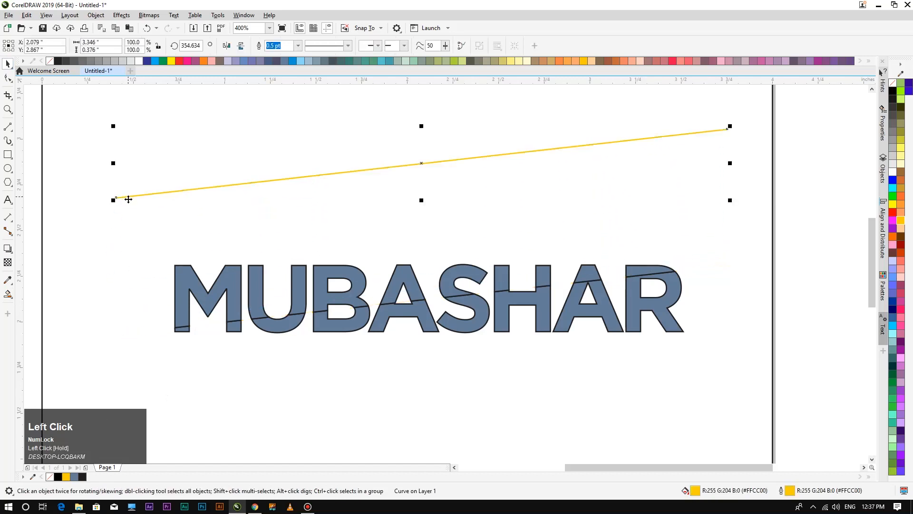
pyautogui.click(111, 278)
pyautogui.click(200, 286)
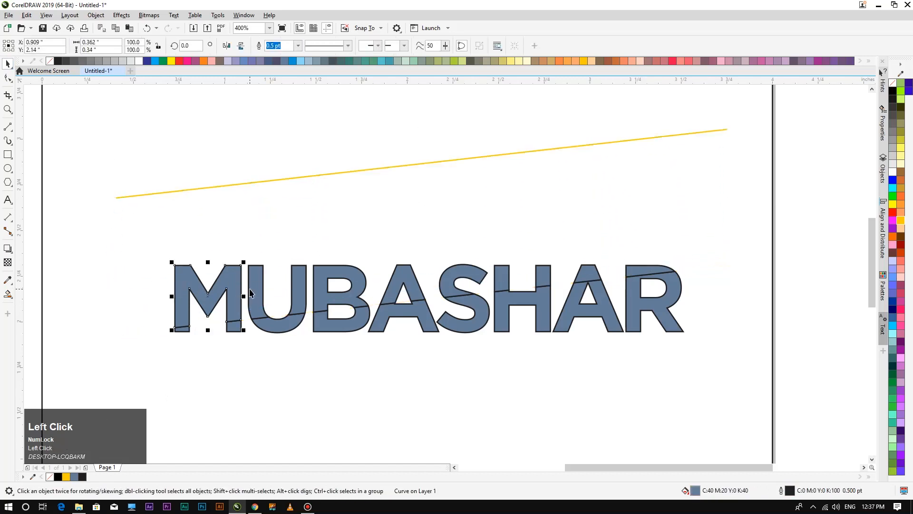
pyautogui.click(212, 319)
pyautogui.click(208, 305)
pyautogui.press('Up')
pyautogui.press('Up')
pyautogui.press('Up')
pyautogui.press('Up')
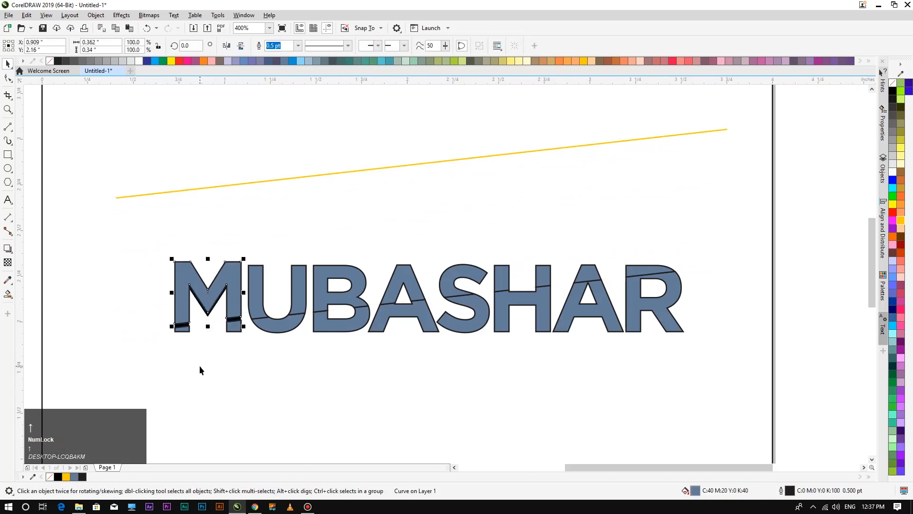
pyautogui.hotkey('ctrl', 'z')
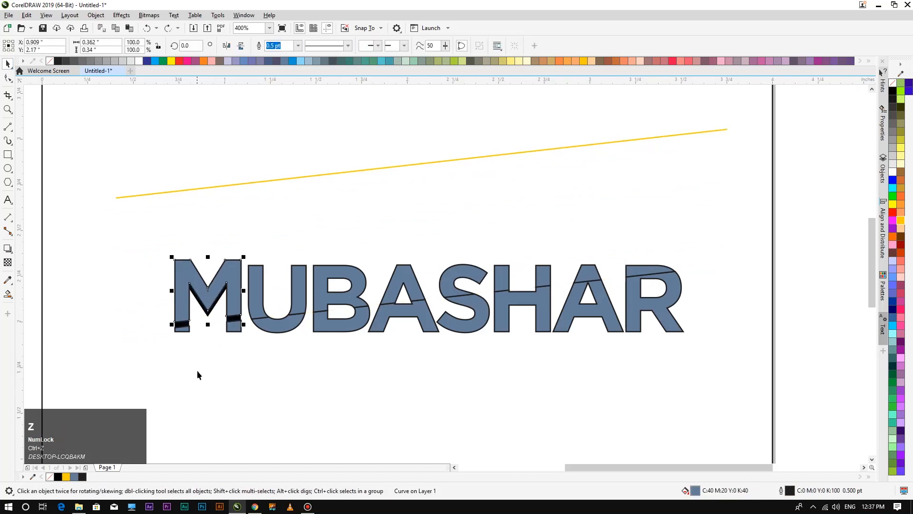
pyautogui.hotkey('ctrl', 'z')
pyautogui.hotkey('ctrl', 'z')
pyautogui.hotkey('ctrl', 'z')
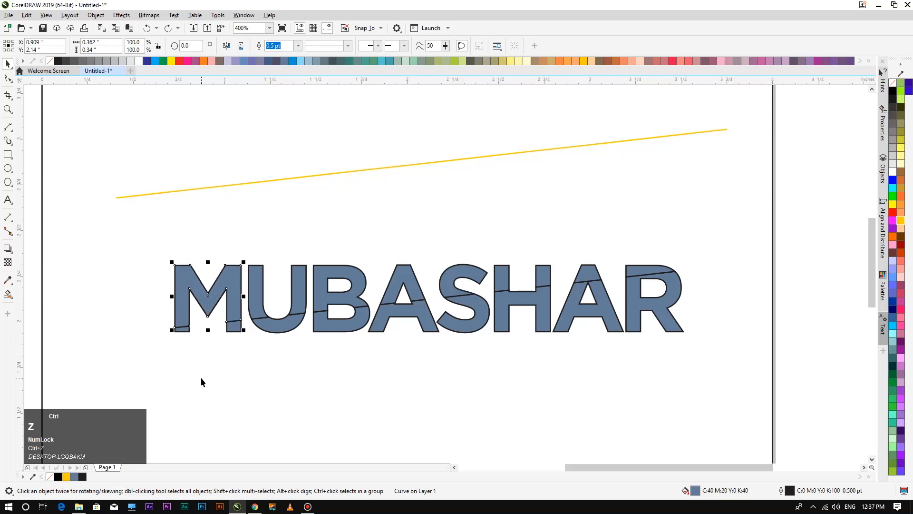
# Add the upper pieces of U, B, A, S, both H stems, A and R to the selection.
pyautogui.keyDown('shift'); pyautogui.click(253, 295); pyautogui.keyUp('shift')
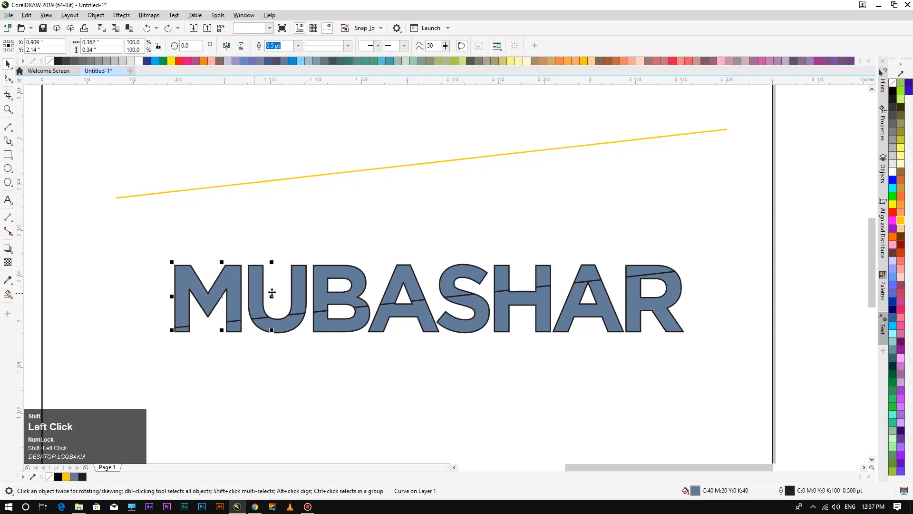
pyautogui.keyDown('shift'); pyautogui.click(300, 290); pyautogui.keyUp('shift')
pyautogui.keyDown('shift'); pyautogui.click(337, 297); pyautogui.keyUp('shift')
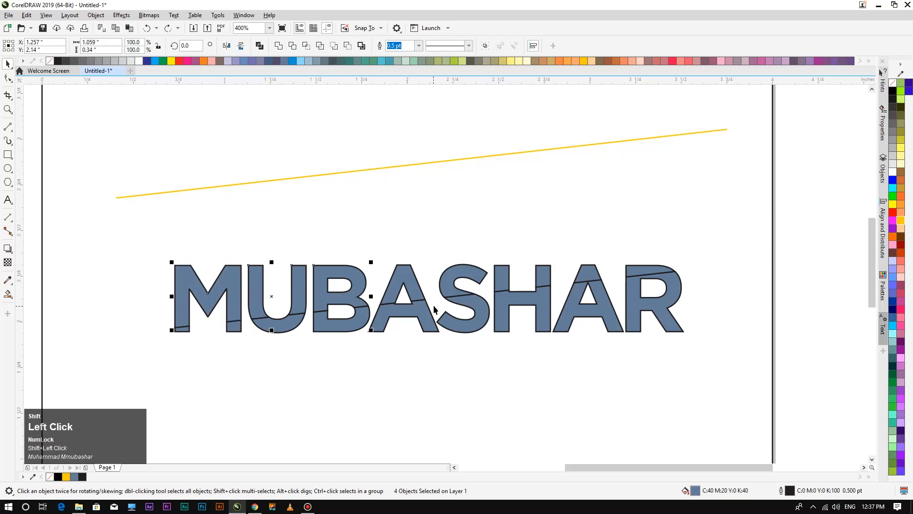
pyautogui.keyDown('shift'); pyautogui.click(410, 278); pyautogui.keyUp('shift')
pyautogui.keyDown('shift'); pyautogui.click(447, 291); pyautogui.keyUp('shift')
pyautogui.keyDown('shift'); pyautogui.click(504, 276); pyautogui.keyUp('shift')
pyautogui.keyDown('shift'); pyautogui.click(547, 272); pyautogui.keyUp('shift')
pyautogui.keyDown('shift'); pyautogui.click(584, 275); pyautogui.keyUp('shift')
pyautogui.keyDown('shift'); pyautogui.click(656, 270); pyautogui.keyUp('shift')
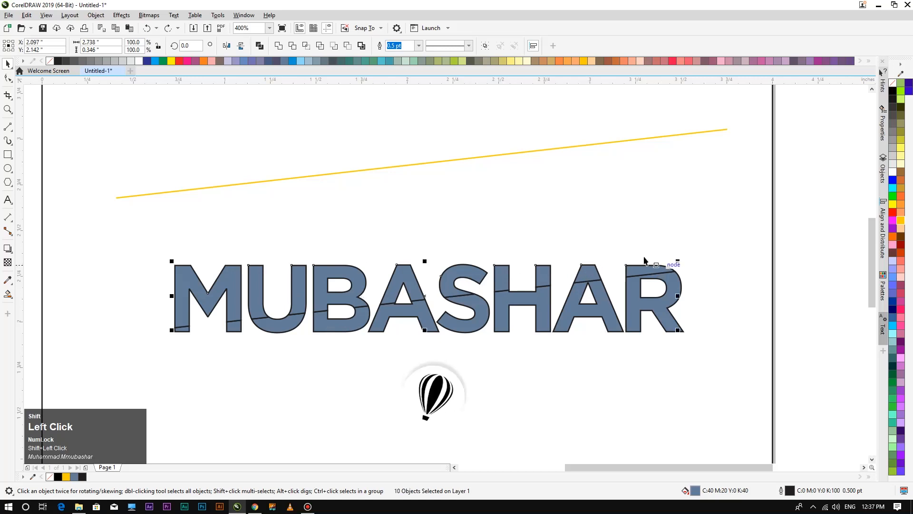
# Weld the ten upper pieces into one curve, remove its outline, and fill it brown.
pyautogui.click(279, 46)
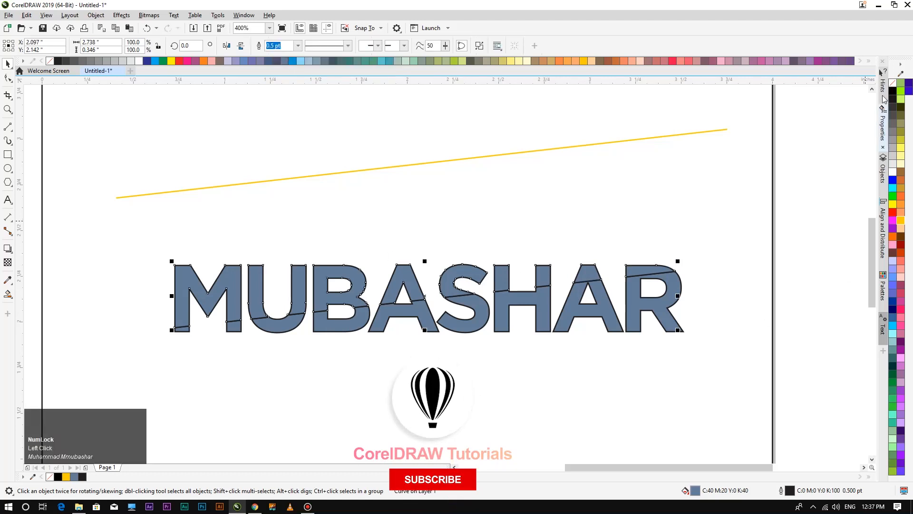
pyautogui.rightClick(893, 85)
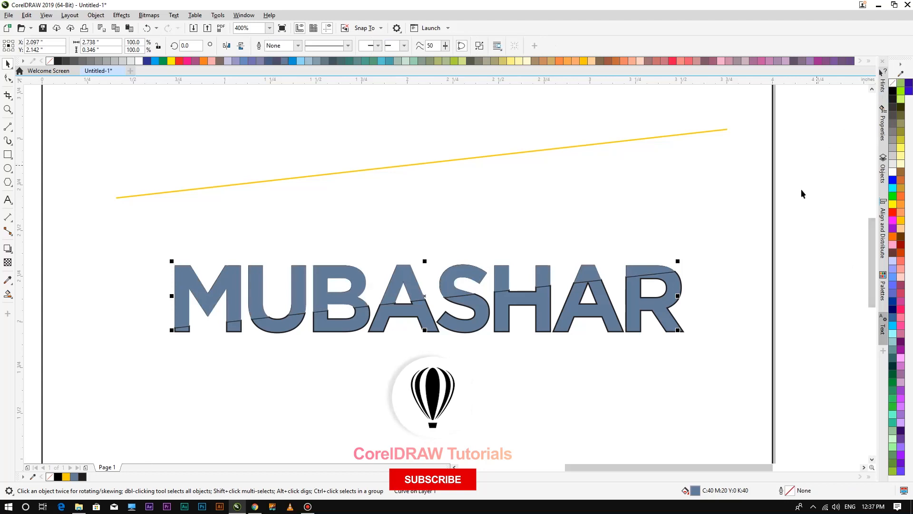
pyautogui.click(278, 45)
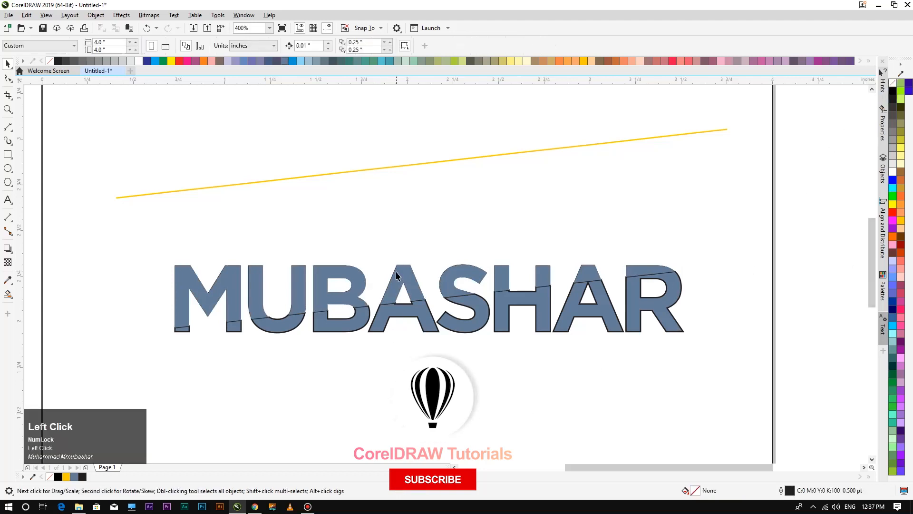
pyautogui.click(898, 180)
pyautogui.click(447, 349)
pyautogui.scroll(1, 447, 348)
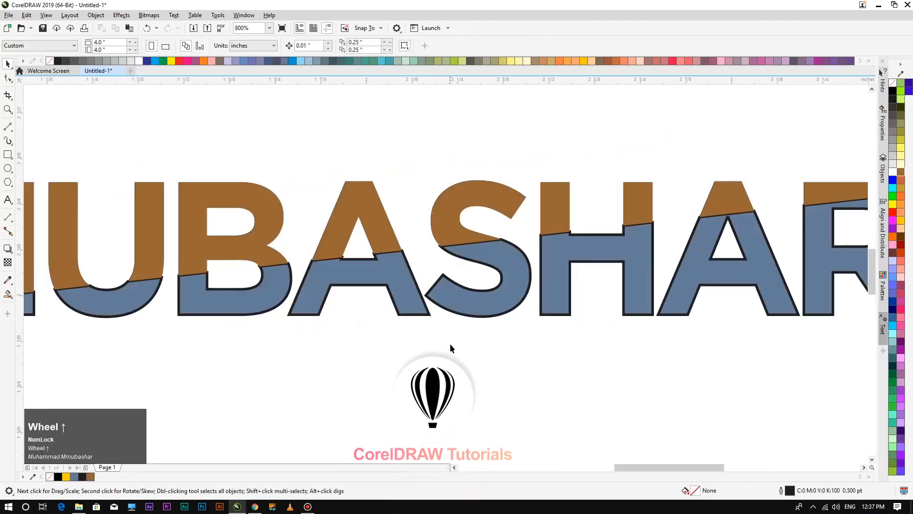
pyautogui.scroll(-1, 449, 344)
# Select the nine blue lower letter pieces of MUBASHAR and weld them into one shape.
pyautogui.keyDown('shift'); pyautogui.click(668, 305); pyautogui.keyUp('shift')
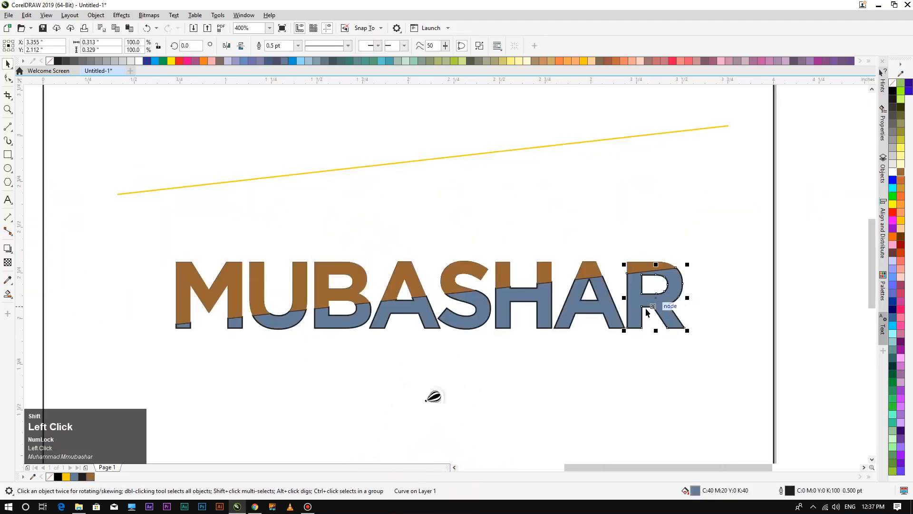
pyautogui.keyDown('shift'); pyautogui.click(590, 310); pyautogui.keyUp('shift')
pyautogui.keyDown('shift'); pyautogui.click(520, 298); pyautogui.keyUp('shift')
pyautogui.keyDown('shift'); pyautogui.click(462, 300); pyautogui.keyUp('shift')
pyautogui.keyDown('shift'); pyautogui.click(417, 313); pyautogui.keyUp('shift')
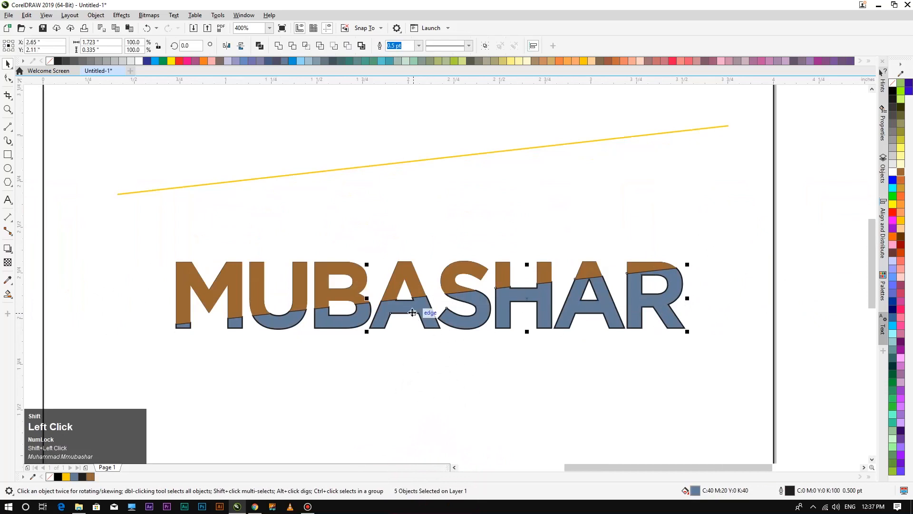
pyautogui.keyDown('shift'); pyautogui.click(319, 323); pyautogui.keyUp('shift')
pyautogui.keyDown('shift'); pyautogui.click(294, 324); pyautogui.keyUp('shift')
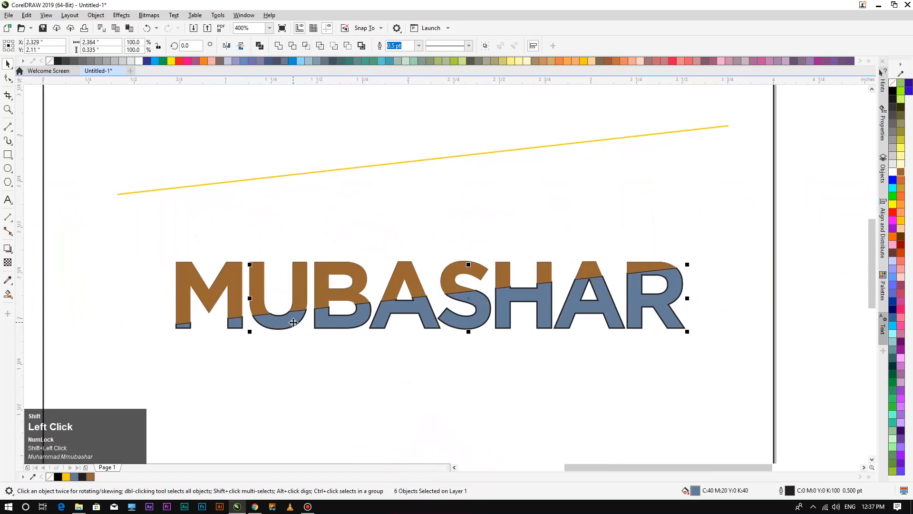
pyautogui.keyDown('shift'); pyautogui.click(235, 325); pyautogui.keyUp('shift')
pyautogui.keyDown('shift'); pyautogui.click(181, 326); pyautogui.keyUp('shift')
pyautogui.click(279, 46)
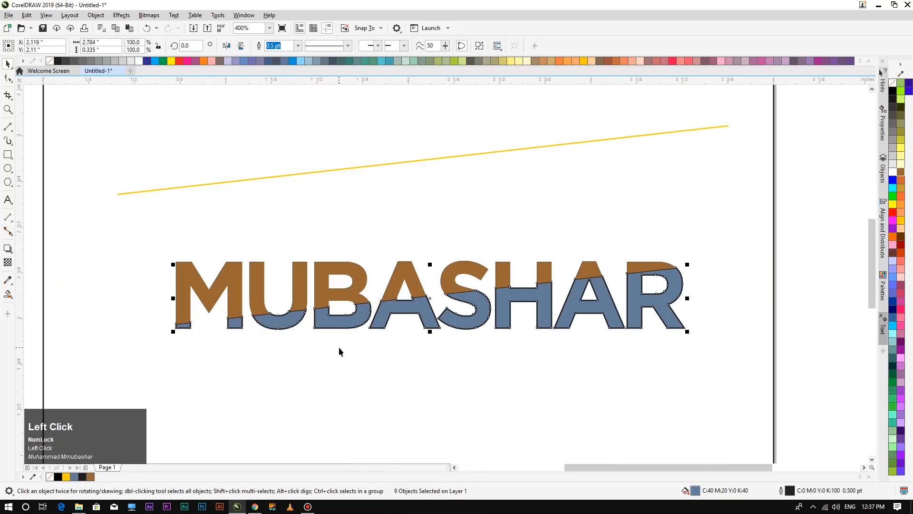
# Remove the welded lower shape's outline and fill it yellow.
pyautogui.rightClick(893, 84)
pyautogui.click(415, 374)
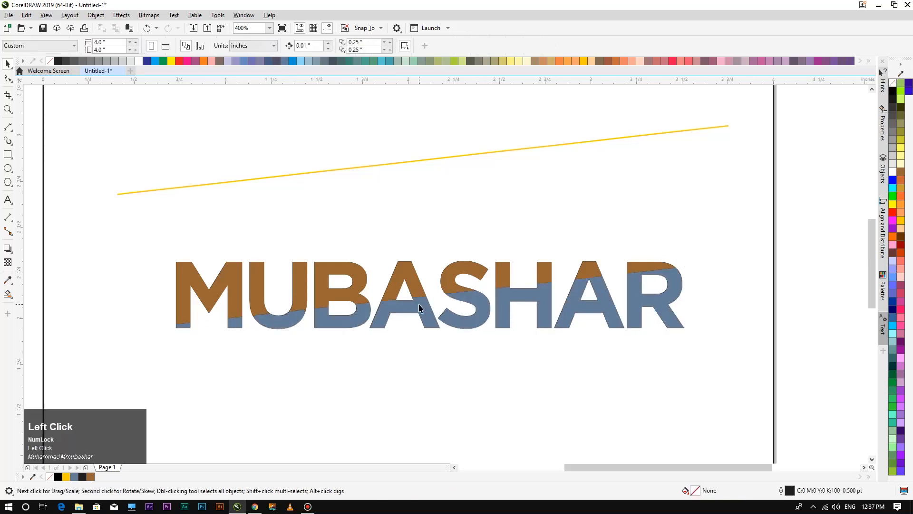
pyautogui.click(418, 303)
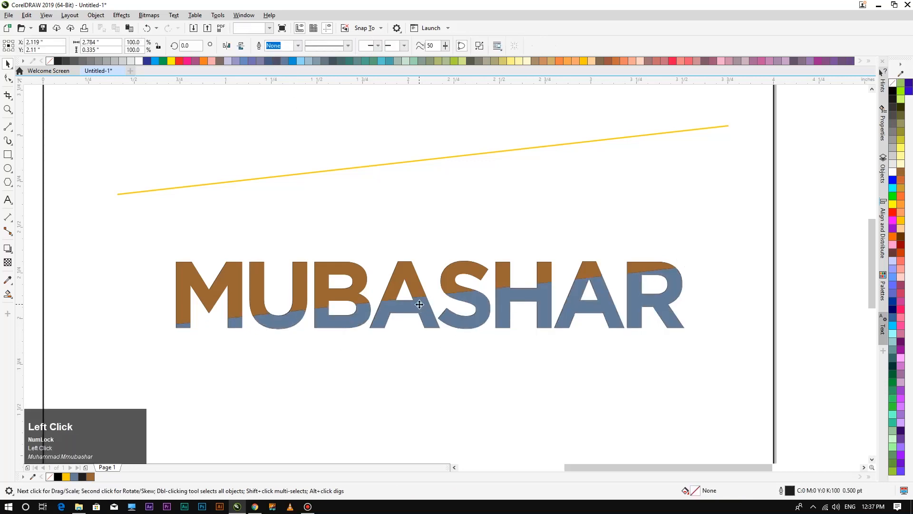
pyautogui.click(893, 204)
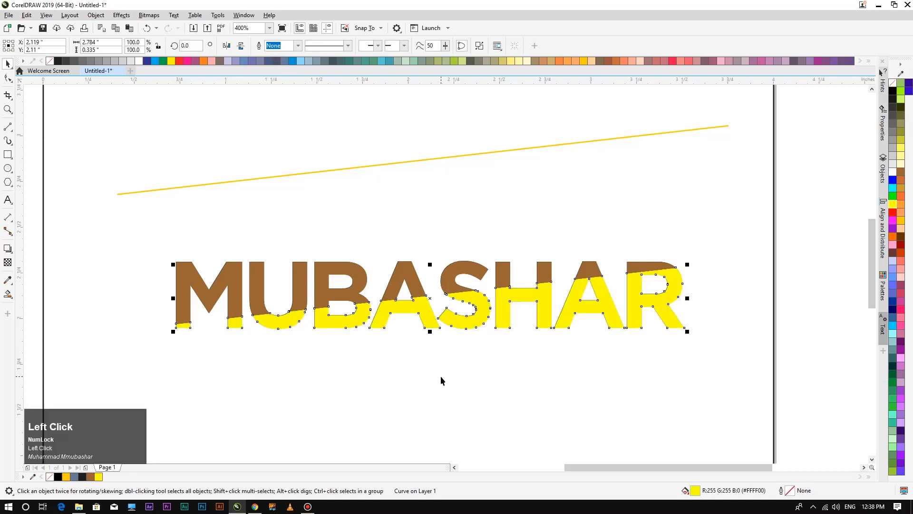
pyautogui.scroll(-1, 464, 361)
pyautogui.scroll(4, 465, 350)
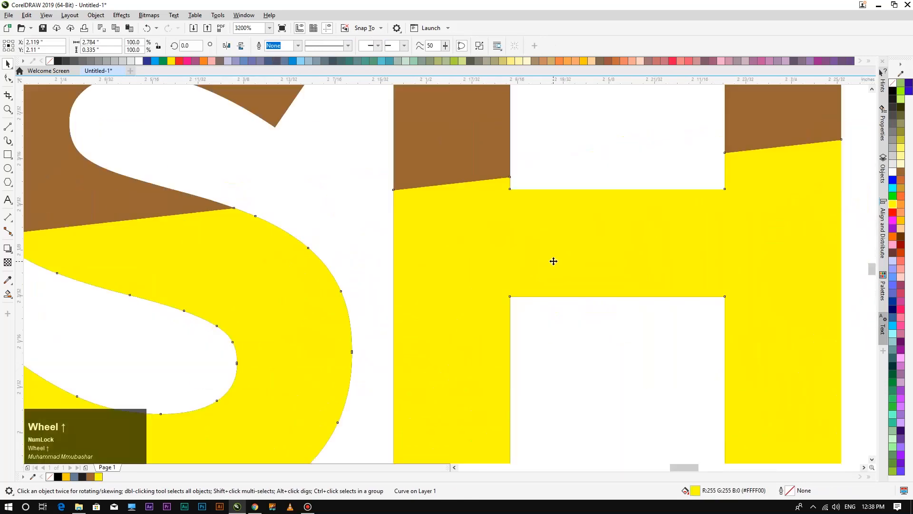
# Nudge the yellow shape down, delete the black shadow object, and select the black MUBASHAR text.
pyautogui.click(554, 261)
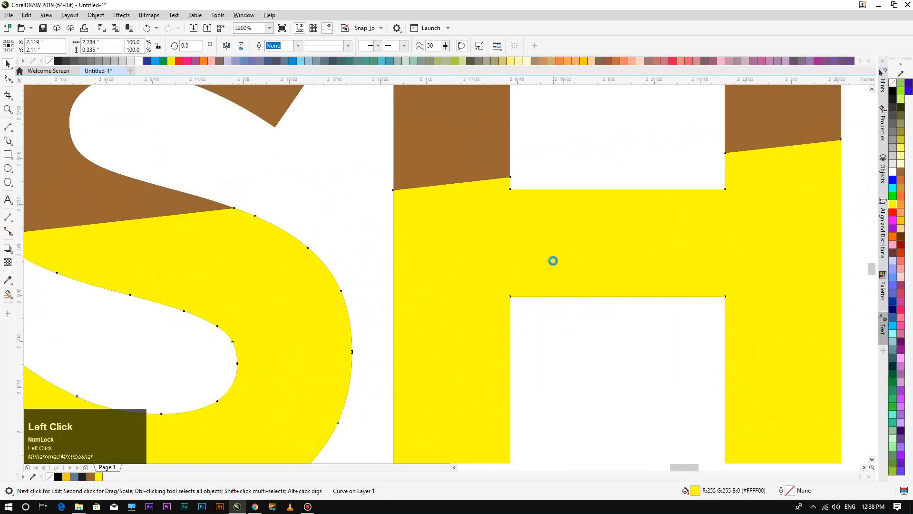
pyautogui.press('Down')
pyautogui.press('Down')
pyautogui.click(554, 206)
pyautogui.press('Delete')
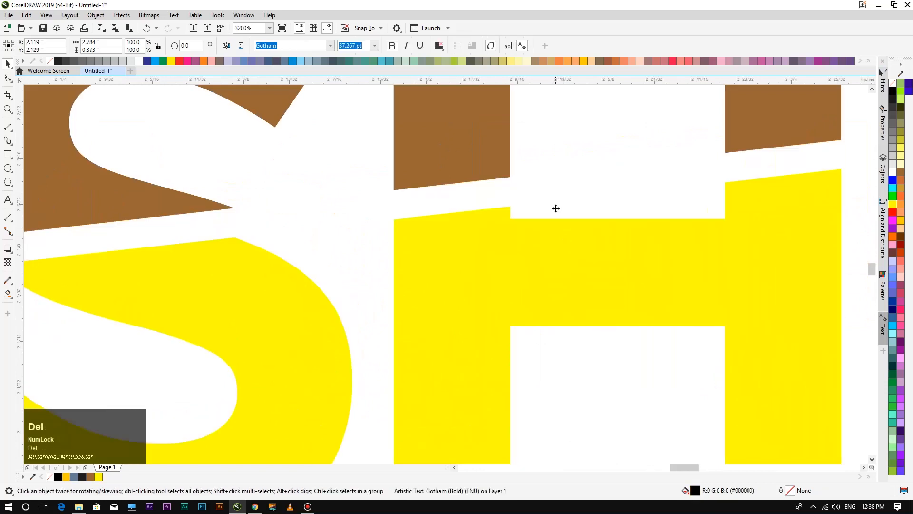
pyautogui.scroll(-2, 553, 233)
pyautogui.scroll(-2, 466, 297)
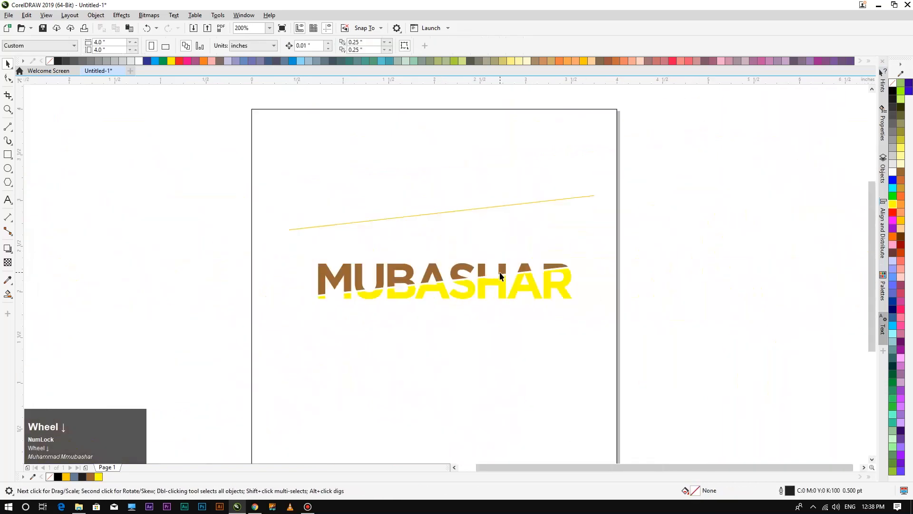
pyautogui.click(499, 275)
pyautogui.scroll(2, 420, 316)
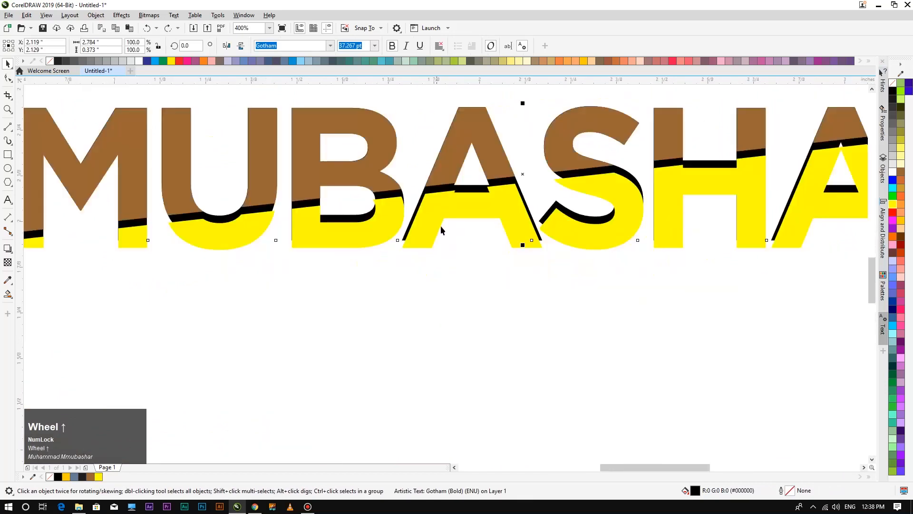
# Undo the last two changes, then nudge the yellow lower shape down to reveal the black text.
pyautogui.hotkey('ctrl', 'z')
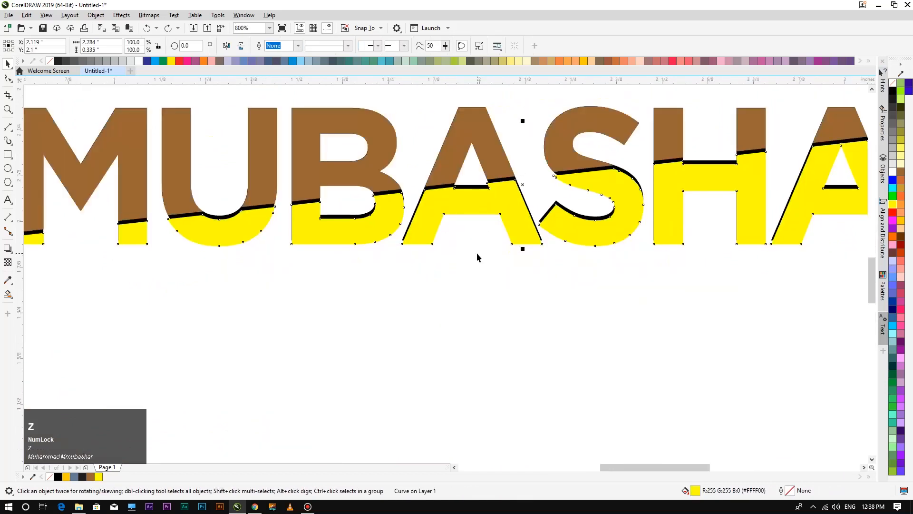
pyautogui.hotkey('ctrl', 'z')
pyautogui.click(544, 265)
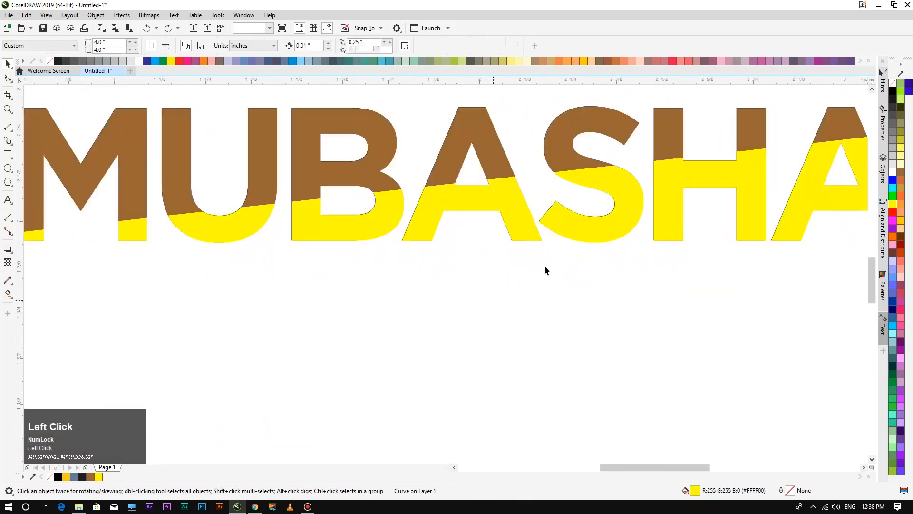
pyautogui.click(601, 239)
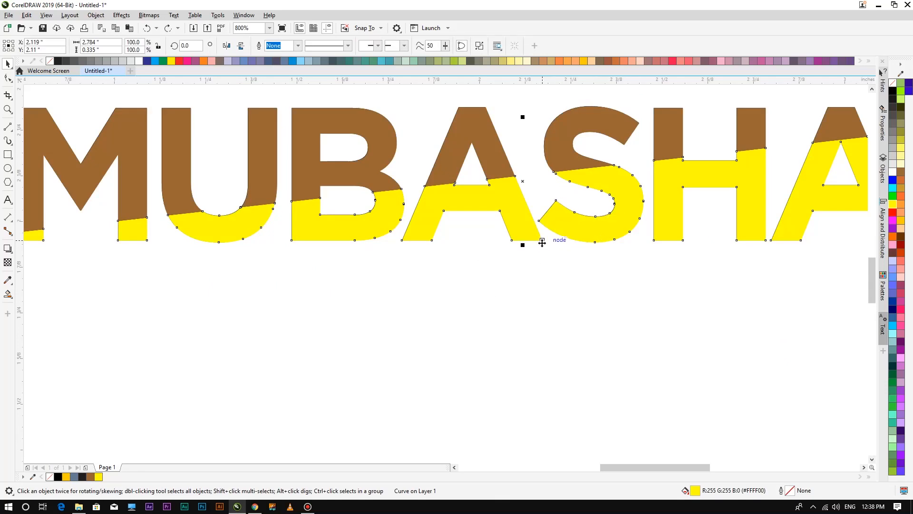
pyautogui.press('Down')
pyautogui.click(549, 270)
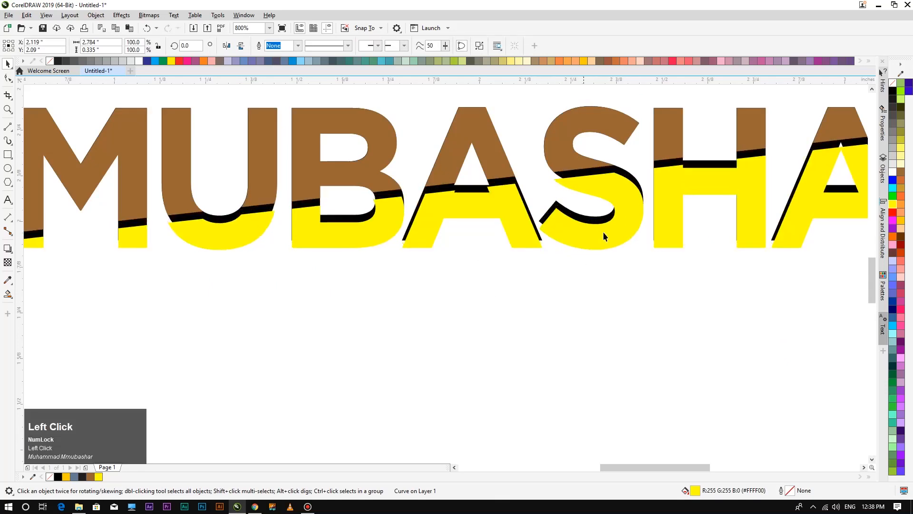
# Drag the black MUBASHAR text out from behind the wordmark and off the page.
pyautogui.scroll(2, 616, 171)
pyautogui.click(618, 173)
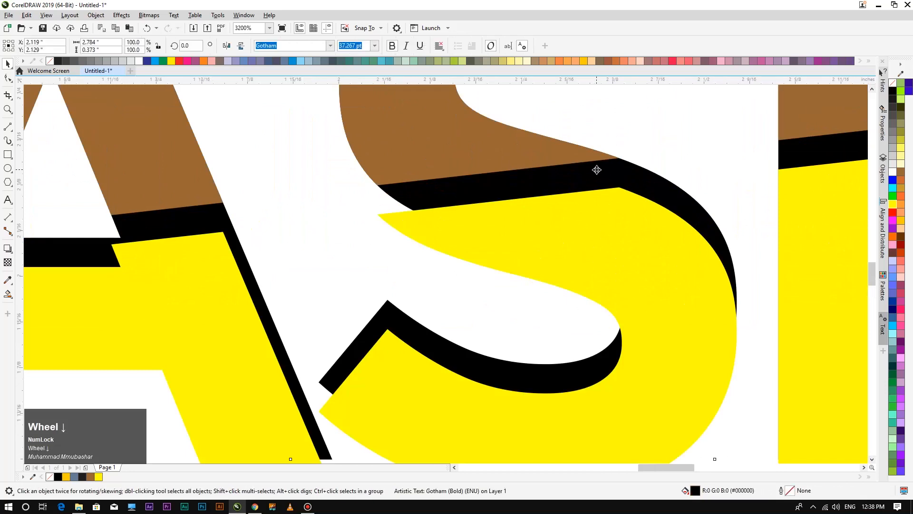
pyautogui.scroll(-2, 598, 171)
pyautogui.moveTo(604, 170); pyautogui.dragTo(694, 280)
pyautogui.scroll(-1, 504, 366)
pyautogui.scroll(-2, 498, 380)
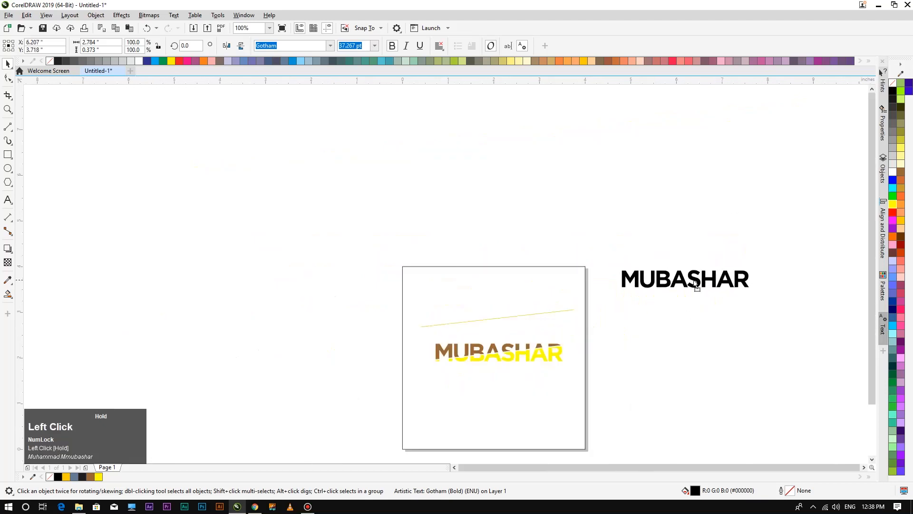
# Fill both the brown upper and yellow lower MUBASHAR pieces black.
pyautogui.scroll(2, 457, 354)
pyautogui.scroll(-2, 507, 415)
pyautogui.scroll(2, 450, 357)
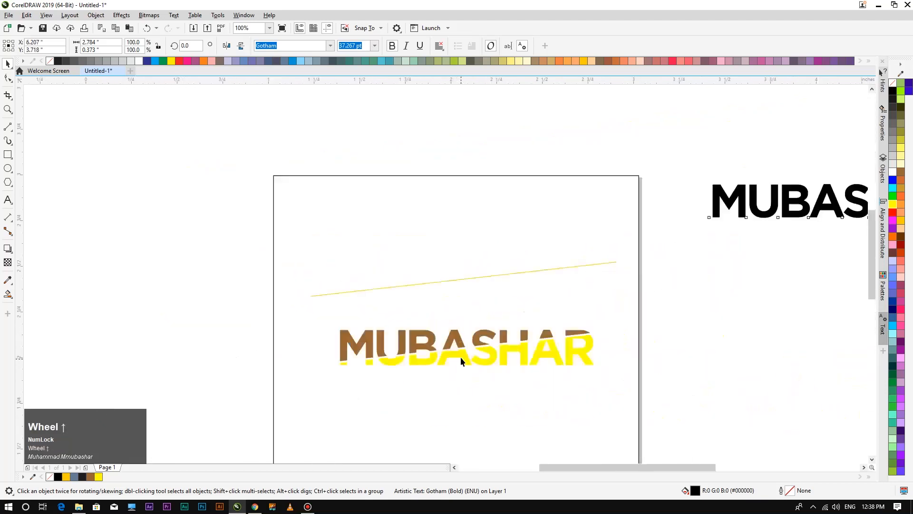
pyautogui.click(444, 312)
pyautogui.keyDown('shift'); pyautogui.click(484, 352); pyautogui.keyUp('shift')
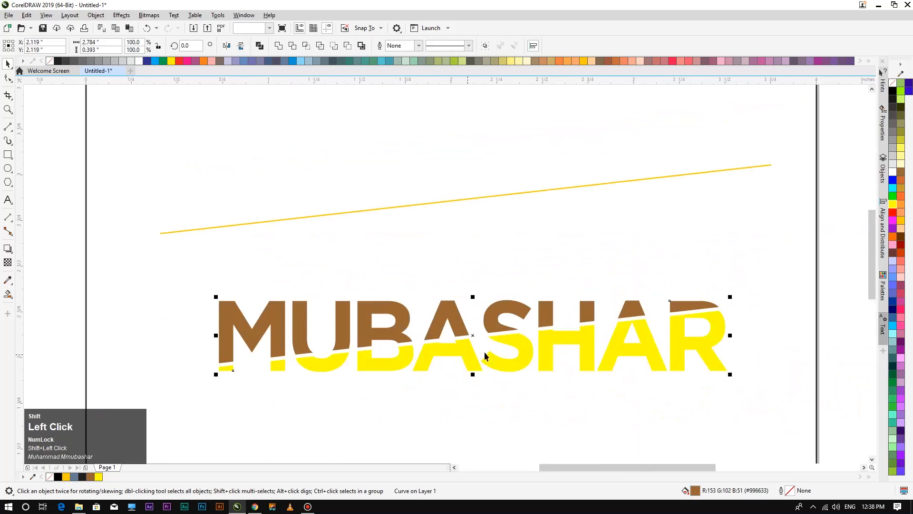
pyautogui.click(893, 91)
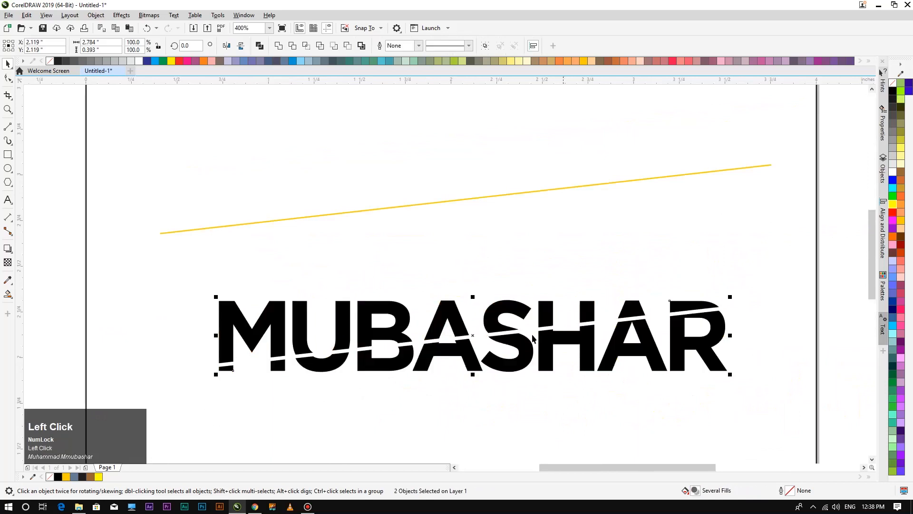
pyautogui.click(463, 388)
# Nudge the upper slice right, down, left and up, returning it to place.
pyautogui.click(493, 324)
pyautogui.press('Right')
pyautogui.press('Right')
pyautogui.press('Right')
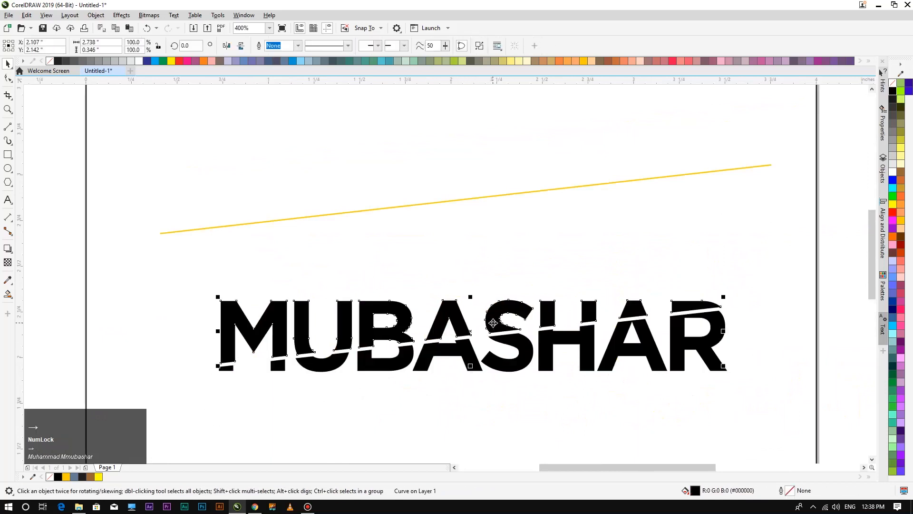
pyautogui.press('Down')
pyautogui.press('Down')
pyautogui.press('Left')
pyautogui.press('Up')
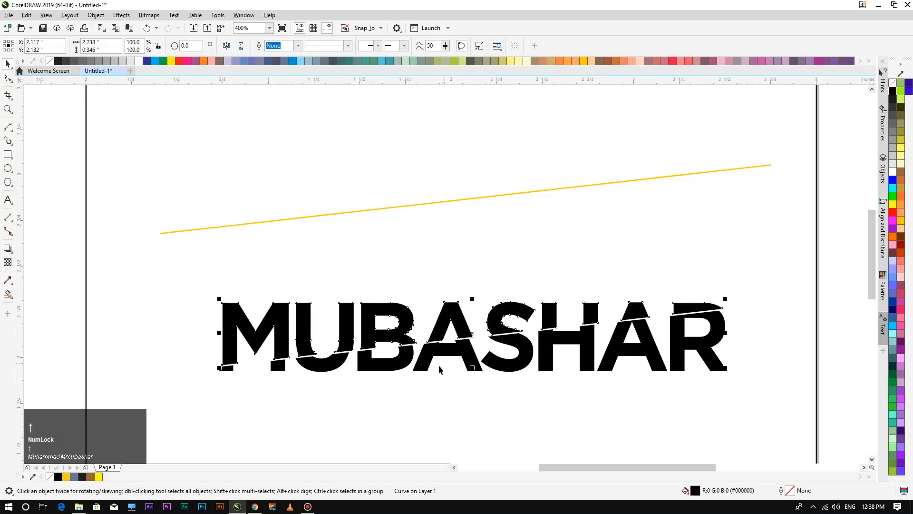
pyautogui.click(435, 408)
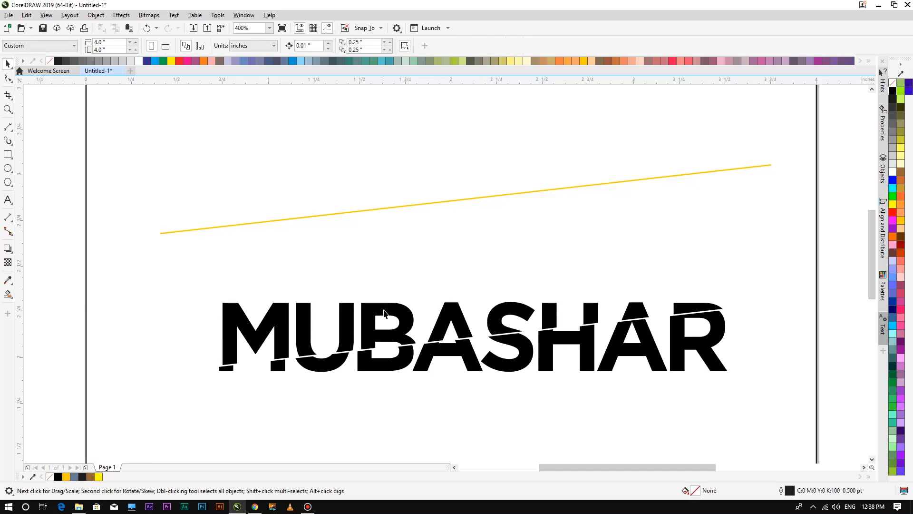
# Shift the MUBASHAR pieces slightly up and right, then marquee-select and delete the sliced wordmark.
pyautogui.moveTo(205, 301); pyautogui.dragTo(292, 314)
pyautogui.moveTo(179, 284); pyautogui.dragTo(753, 392)
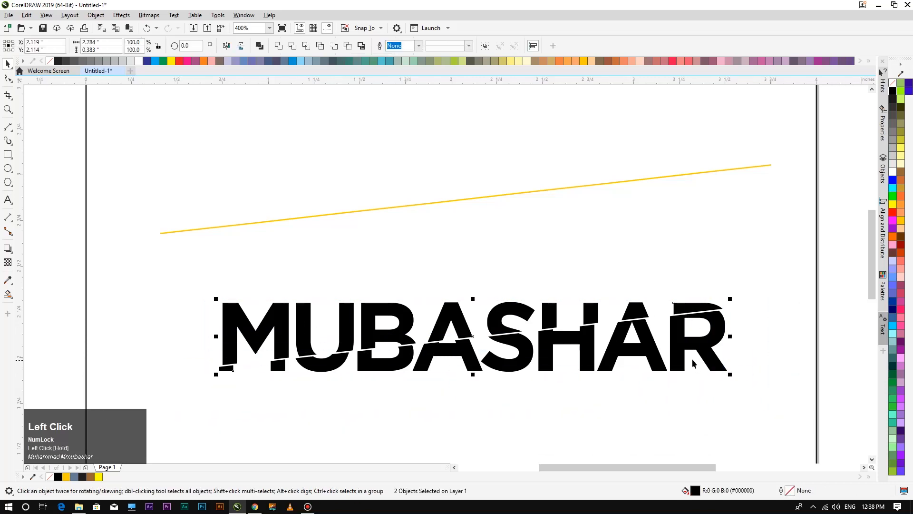
pyautogui.moveTo(682, 342)
pyautogui.mouseDown()
pyautogui.moveTo(702, 288)
pyautogui.moveTo(673, 351)
pyautogui.mouseUp()
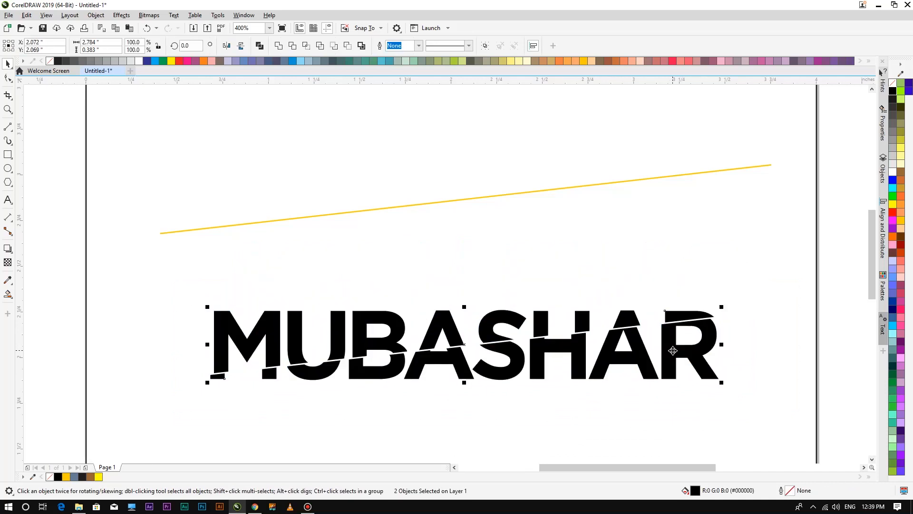
pyautogui.click(661, 395)
pyautogui.click(649, 366)
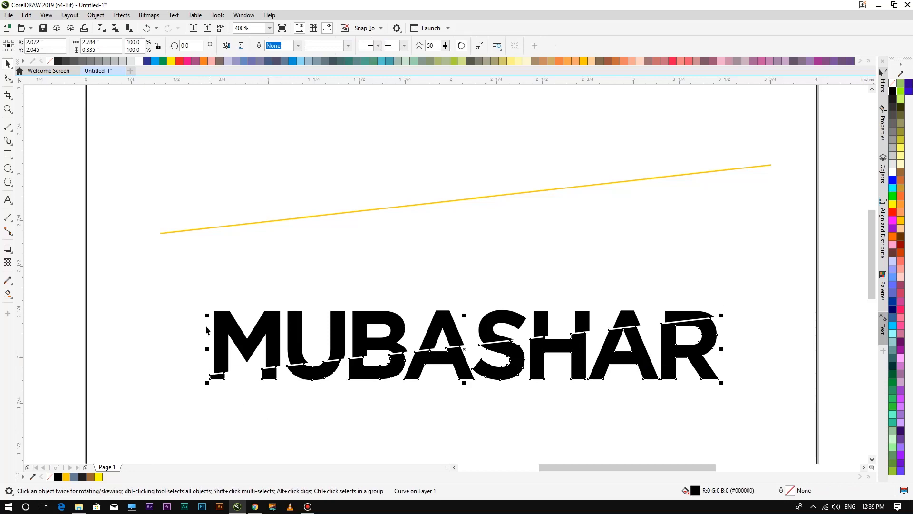
pyautogui.moveTo(187, 291); pyautogui.dragTo(737, 404)
pyautogui.press('Delete')
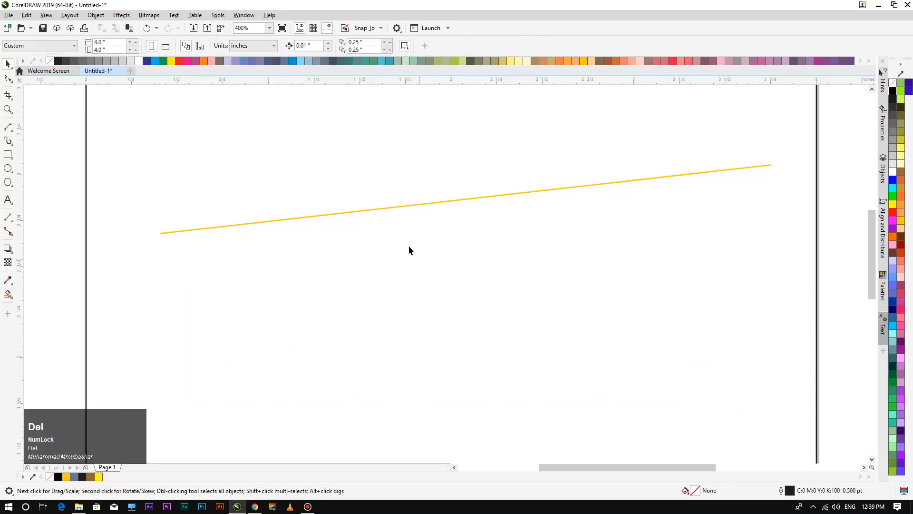
# Centre the plain Gotham Bold MUBASHAR text on the page and scale it up proportionally to about 113%.
pyautogui.click(409, 205)
pyautogui.scroll(-3, 395, 243)
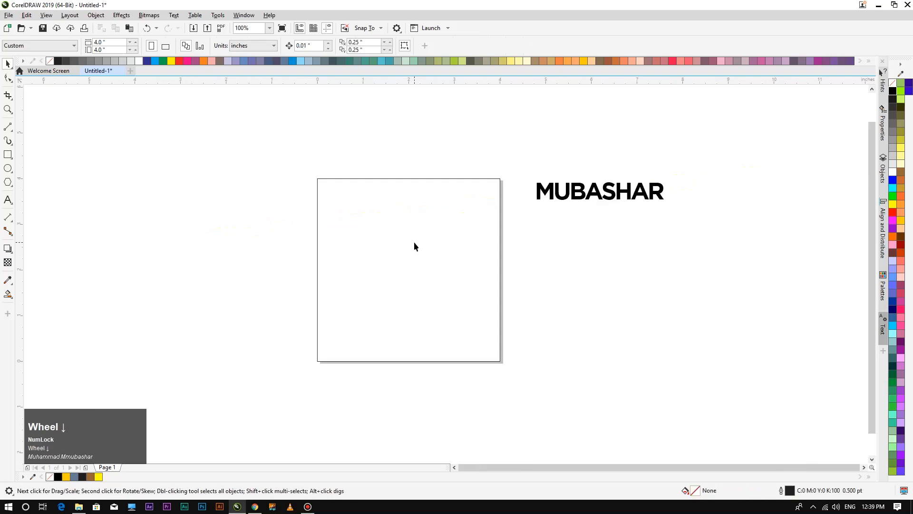
pyautogui.moveTo(591, 196); pyautogui.dragTo(408, 269)
pyautogui.press('F4')
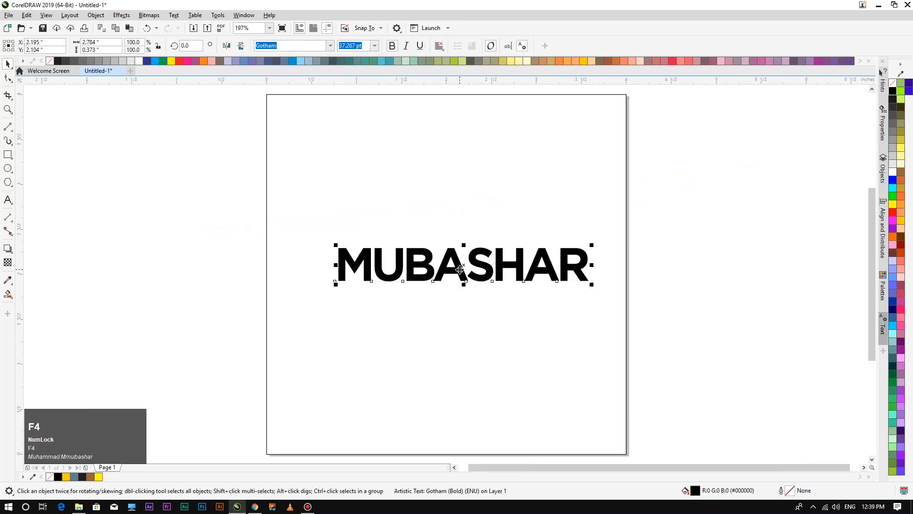
pyautogui.scroll(2, 463, 269)
pyautogui.moveTo(461, 272); pyautogui.dragTo(446, 263)
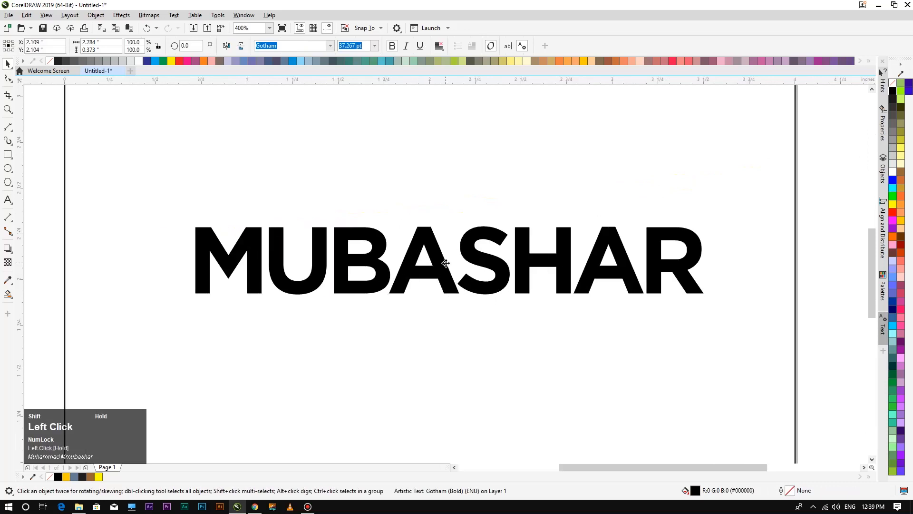
pyautogui.moveTo(707, 287); pyautogui.dragTo(729, 370)
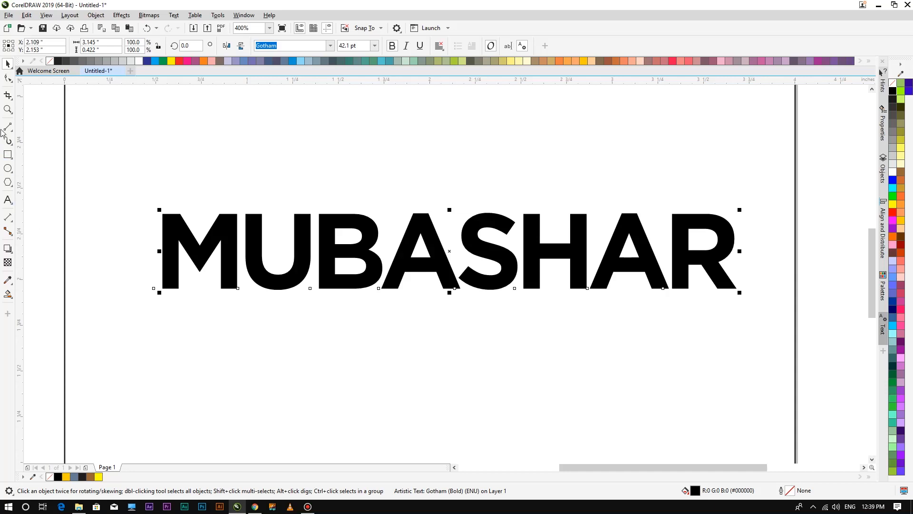
pyautogui.click(8, 97)
# Split MUBASHAR with the Knife tool along a slanted line, redoing the cut once.
pyautogui.moveTo(8, 96); pyautogui.dragTo(24, 107)
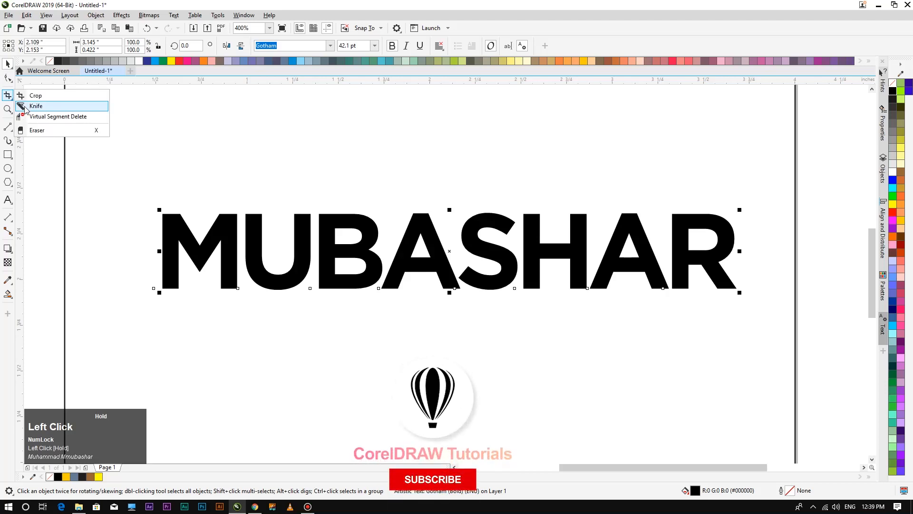
pyautogui.moveTo(30, 108); pyautogui.dragTo(30, 107)
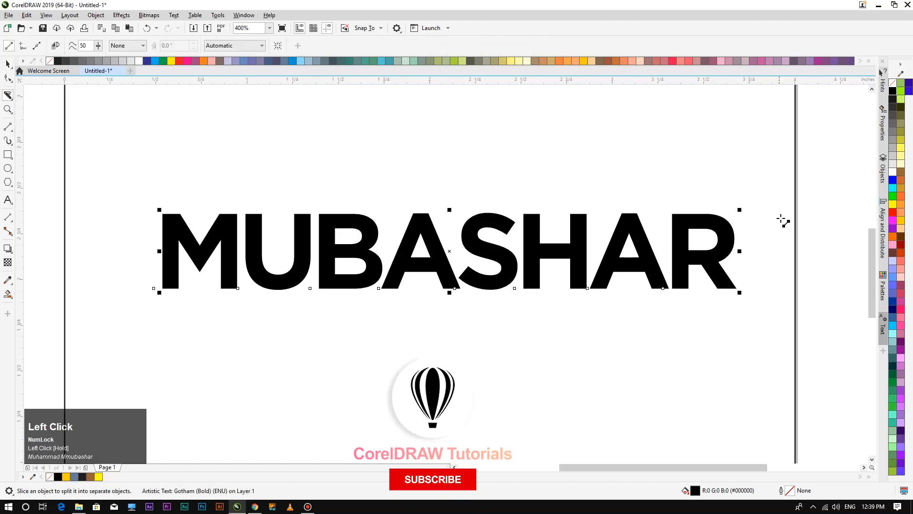
pyautogui.moveTo(751, 205); pyautogui.dragTo(135, 287)
pyautogui.hotkey('ctrl', 'z')
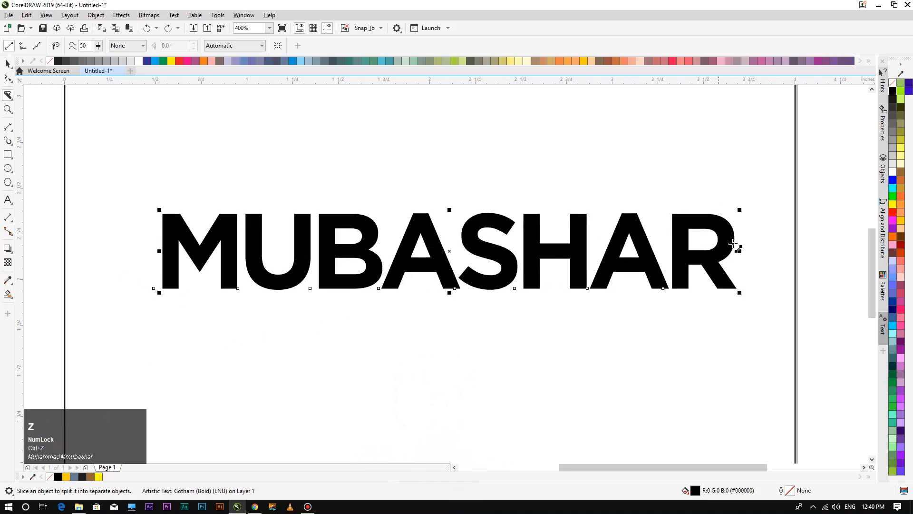
pyautogui.moveTo(754, 211); pyautogui.dragTo(115, 288)
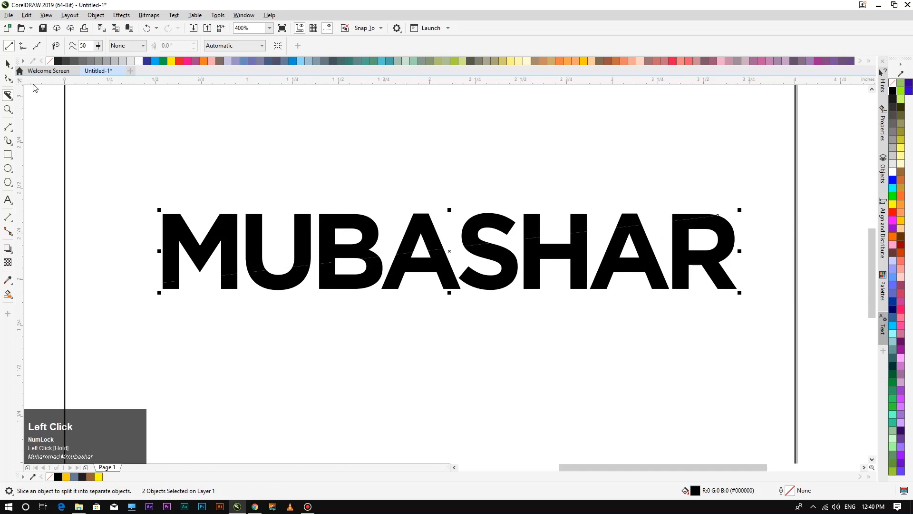
pyautogui.click(9, 64)
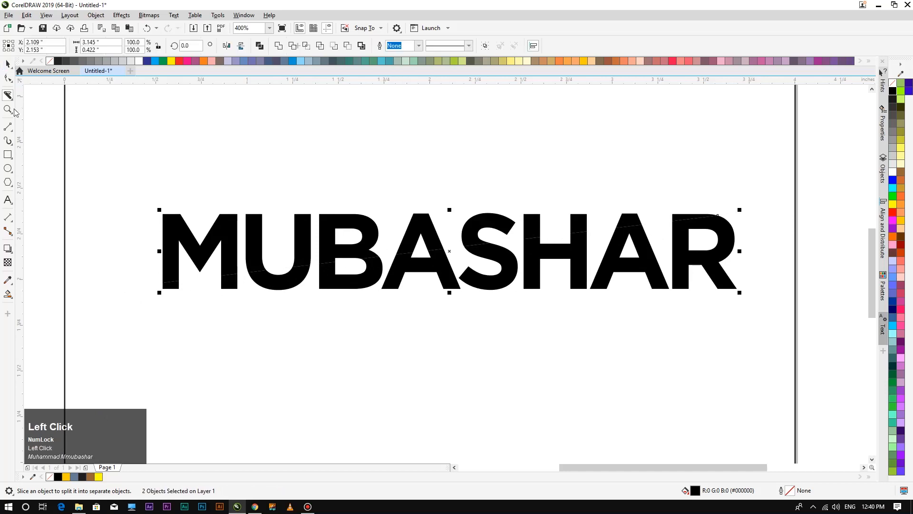
# Nudge the top slice of MUBASHAR slightly to the right.
pyautogui.click(338, 357)
pyautogui.click(407, 239)
pyautogui.press('Right')
pyautogui.press('Right')
pyautogui.press('Right')
pyautogui.press('Right')
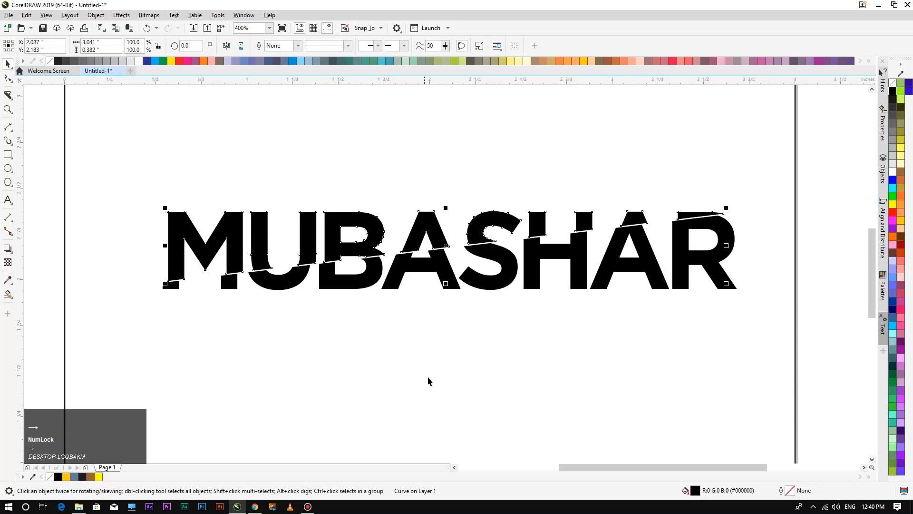
pyautogui.click(435, 345)
pyautogui.scroll(-2, 431, 323)
pyautogui.scroll(2, 431, 325)
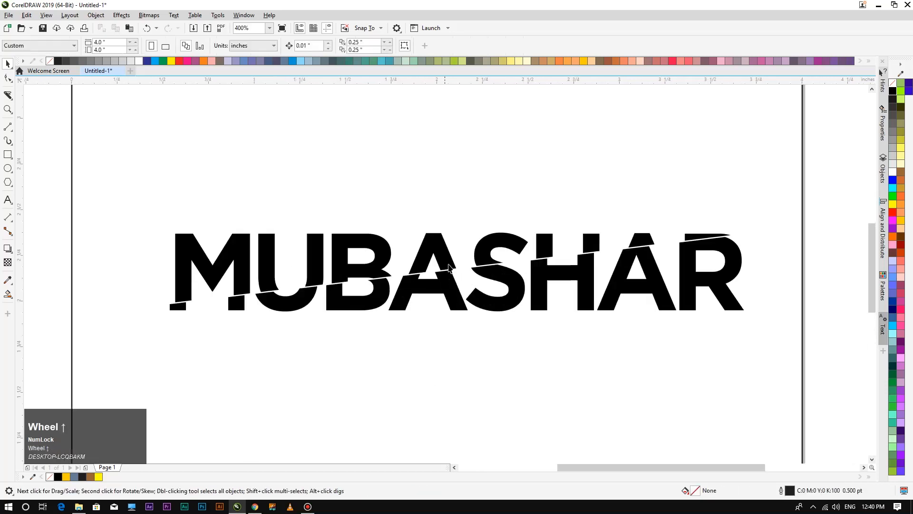
pyautogui.click(442, 257)
pyautogui.click(426, 381)
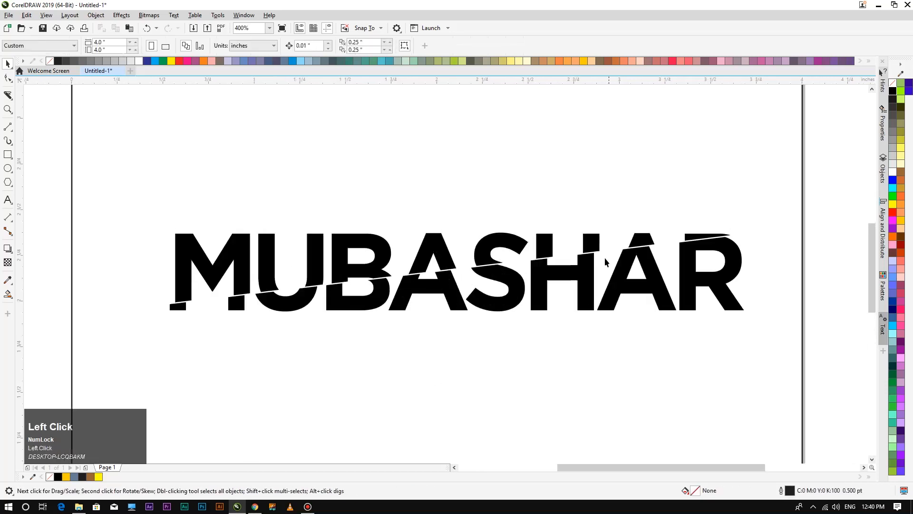
# Fill both the upper and lower MUBASHAR slices brown (#996633).
pyautogui.click(596, 247)
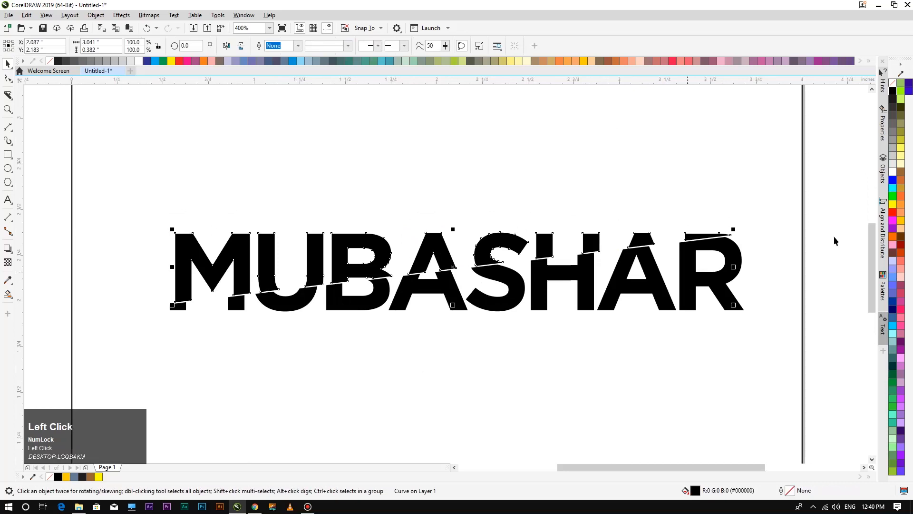
pyautogui.click(902, 181)
pyautogui.click(901, 174)
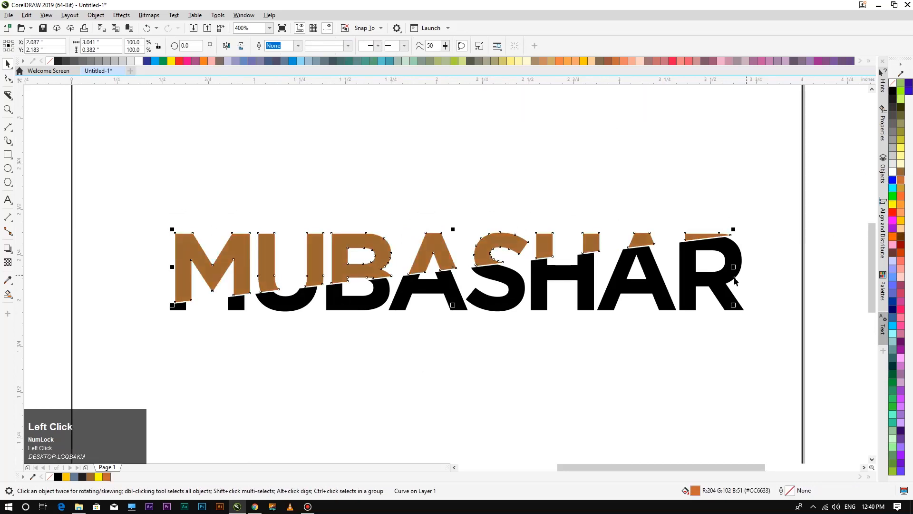
pyautogui.press('Tab')
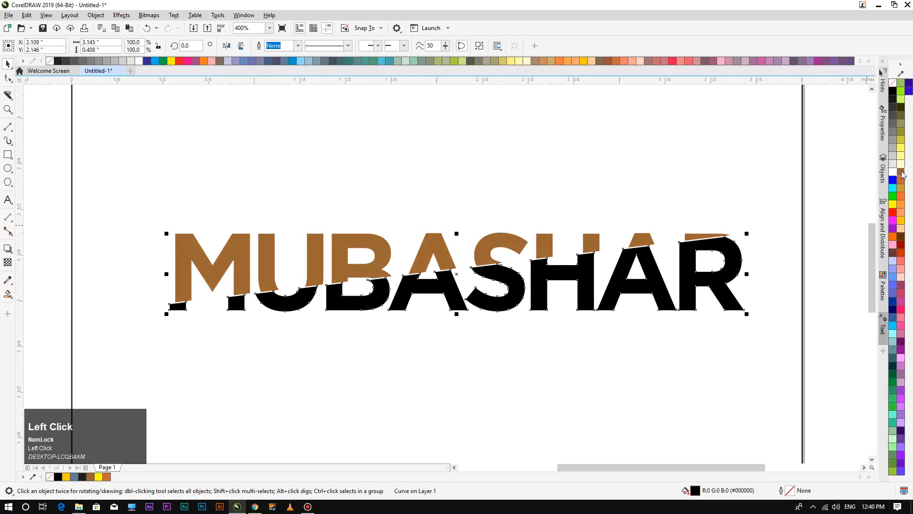
pyautogui.click(902, 174)
pyautogui.click(531, 366)
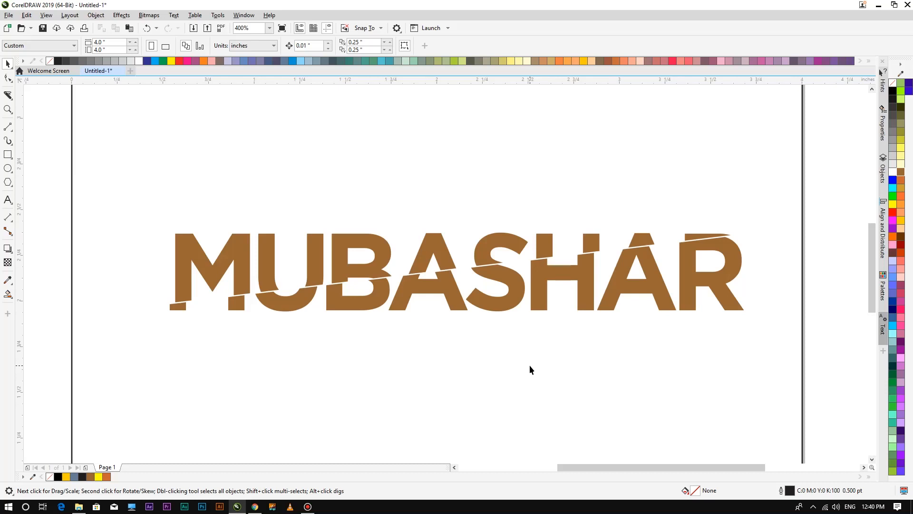
pyautogui.press('F4')
# Marquee-select both MUBASHAR slices and move them off the page to the right.
pyautogui.moveTo(197, 180); pyautogui.dragTo(722, 356)
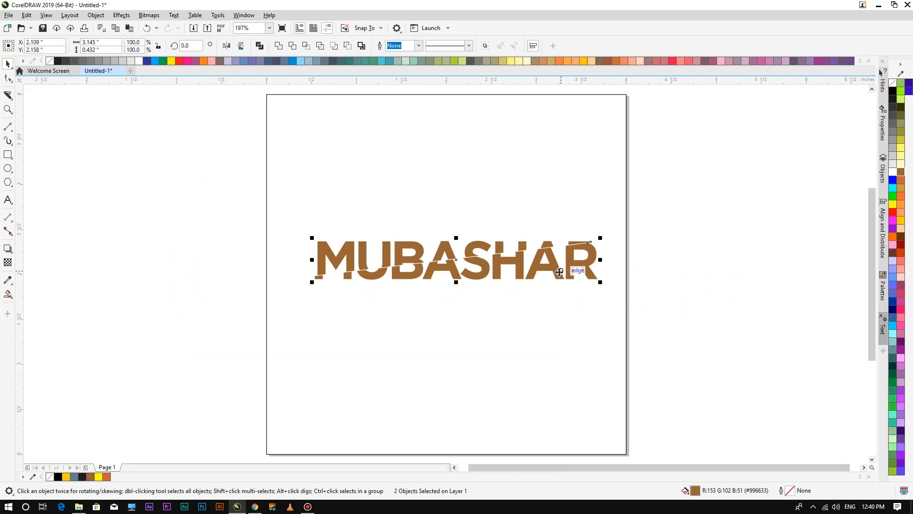
pyautogui.moveTo(559, 271); pyautogui.dragTo(702, 241)
pyautogui.scroll(-2, 702, 241)
pyautogui.scroll(1, 784, 218)
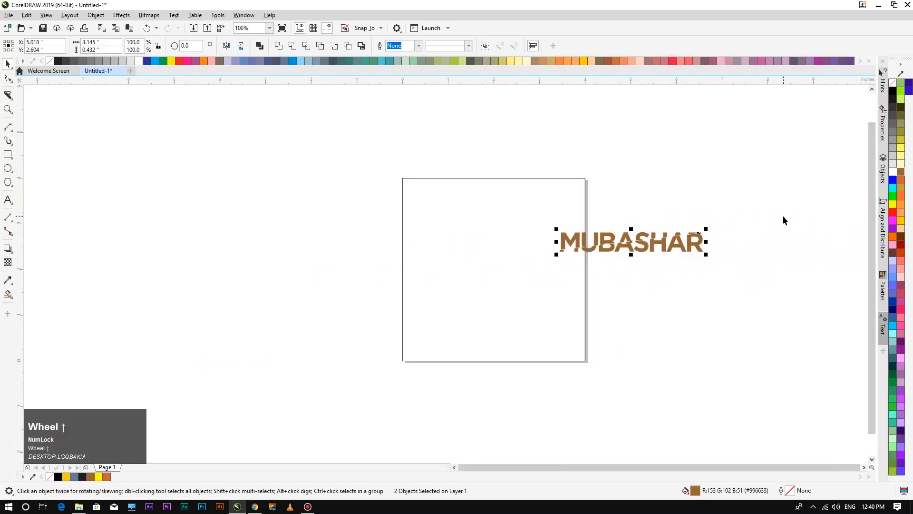
pyautogui.moveTo(644, 244); pyautogui.dragTo(692, 224)
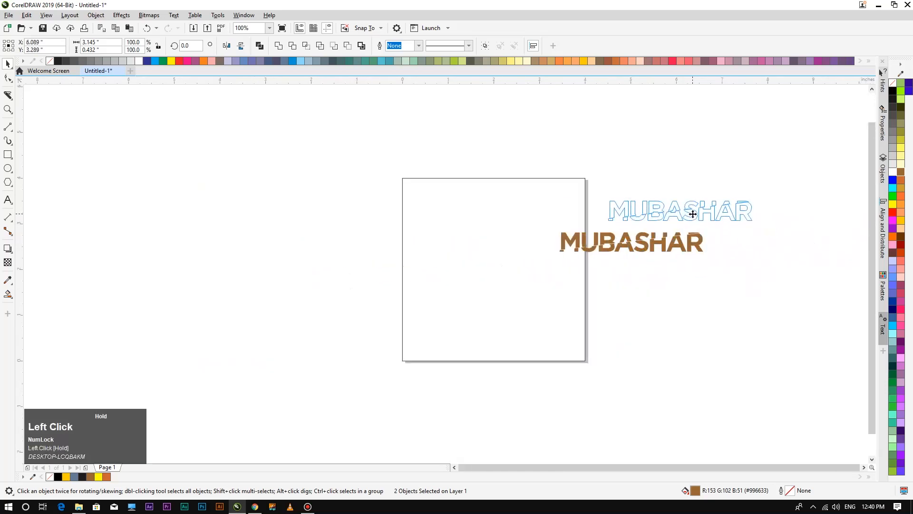
pyautogui.scroll(2, 541, 218)
pyautogui.scroll(-1, 539, 218)
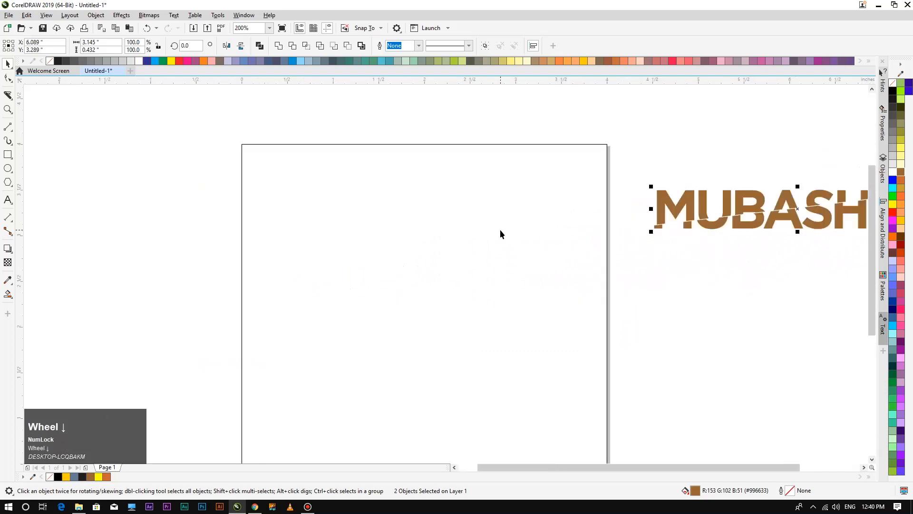
pyautogui.scroll(-1, 501, 229)
pyautogui.press('F4')
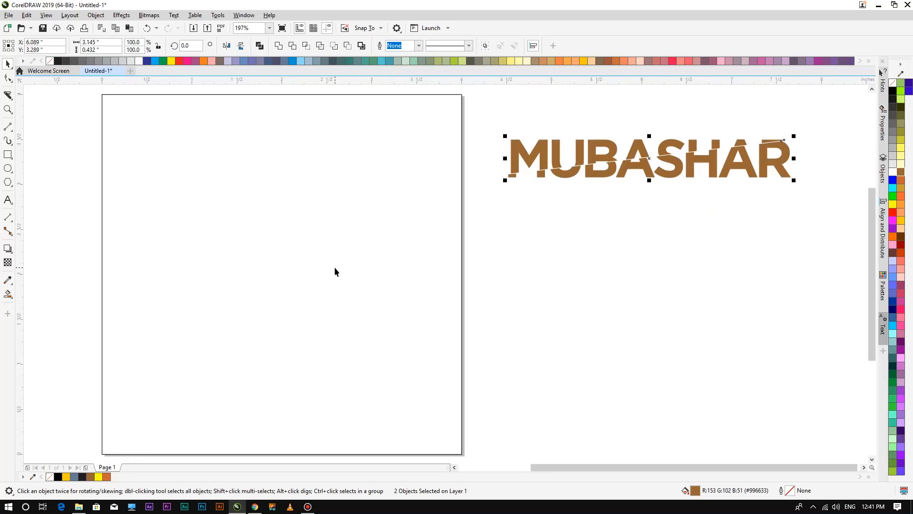
pyautogui.click(504, 295)
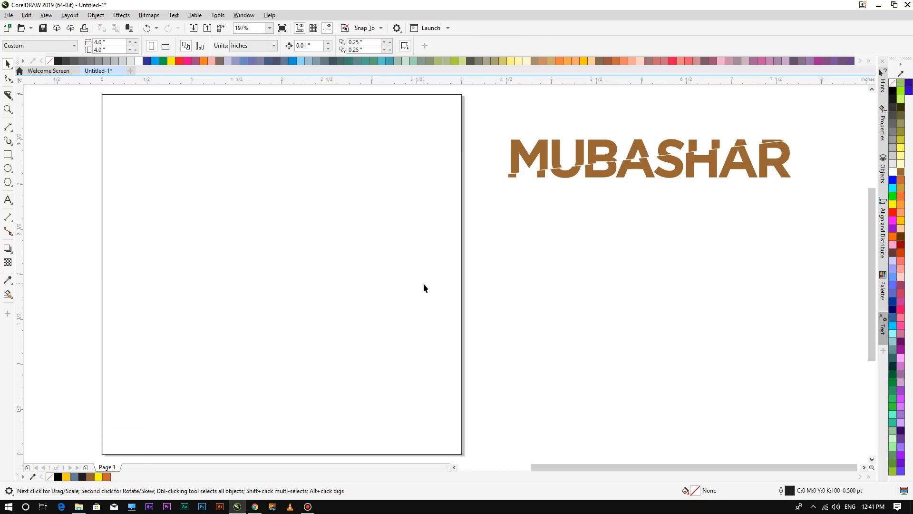
# Select both parts of the off-page wordmark, then clear the selection.
pyautogui.click(615, 283)
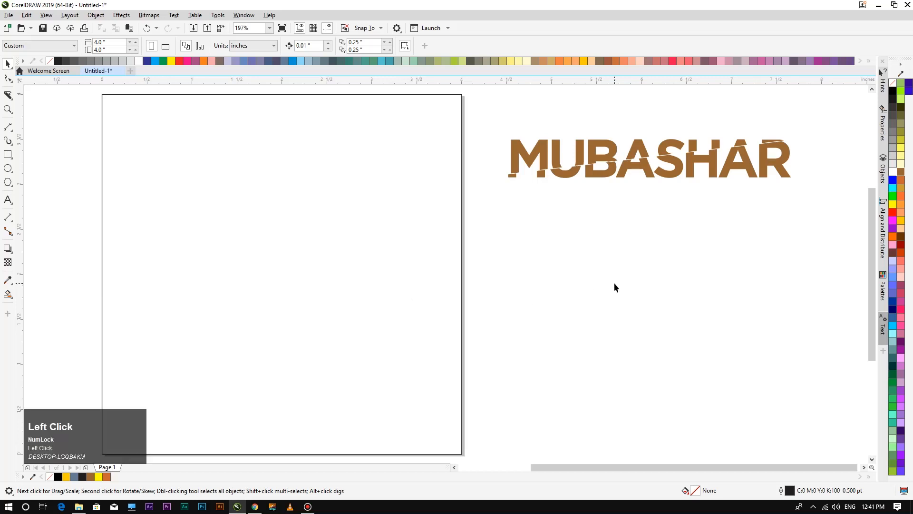
pyautogui.moveTo(850, 211); pyautogui.dragTo(818, 196)
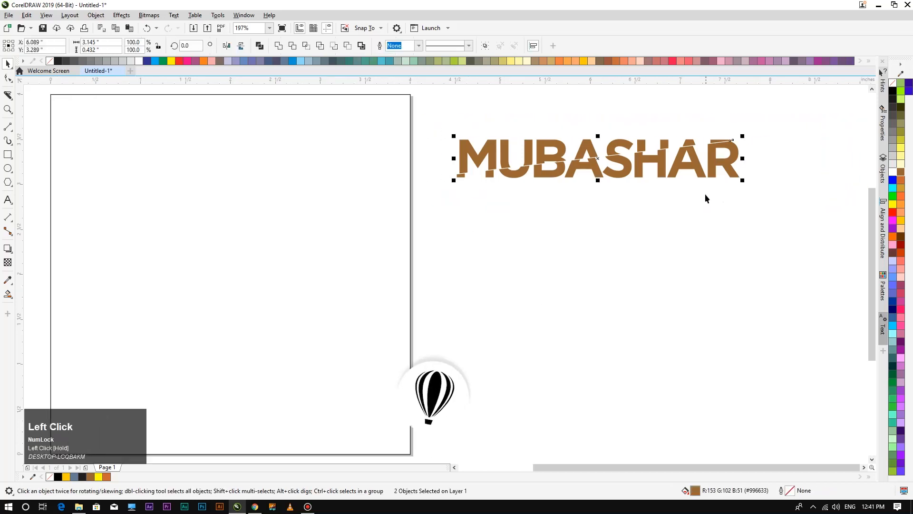
pyautogui.scroll(-1, 692, 201)
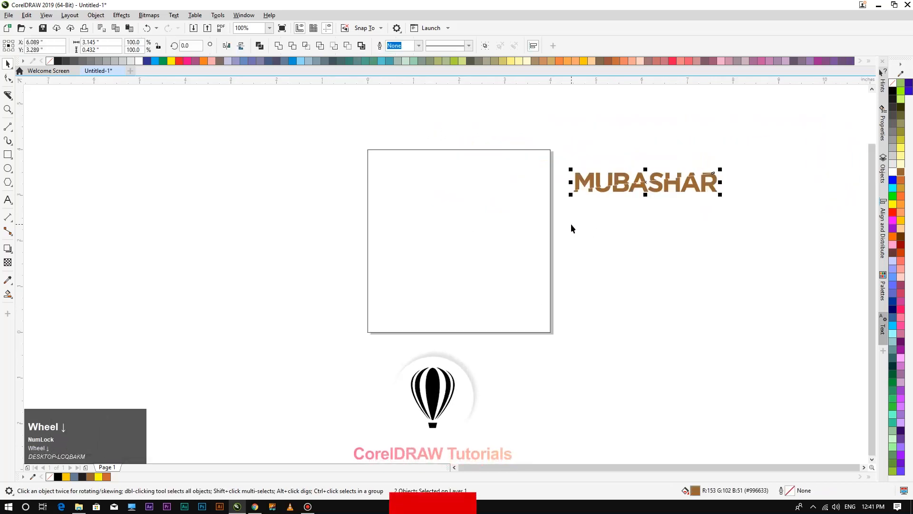
pyautogui.click(306, 247)
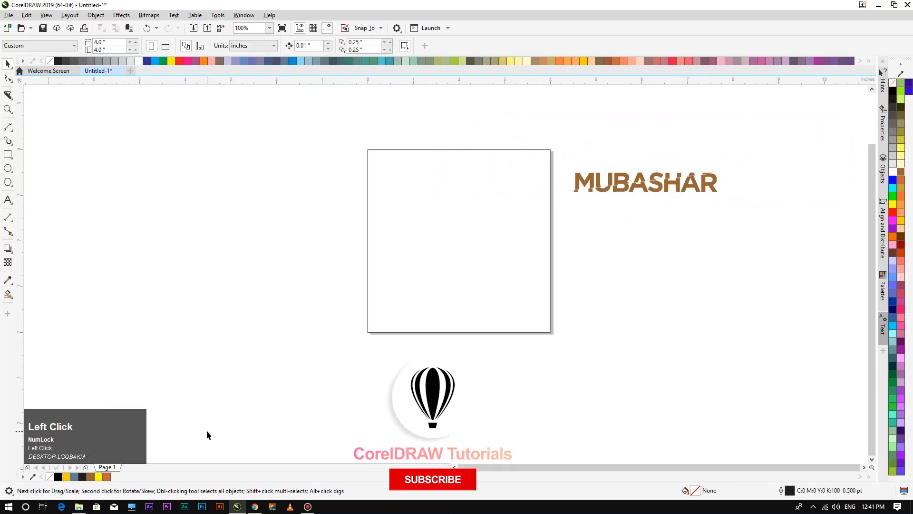
pyautogui.press('super+e')
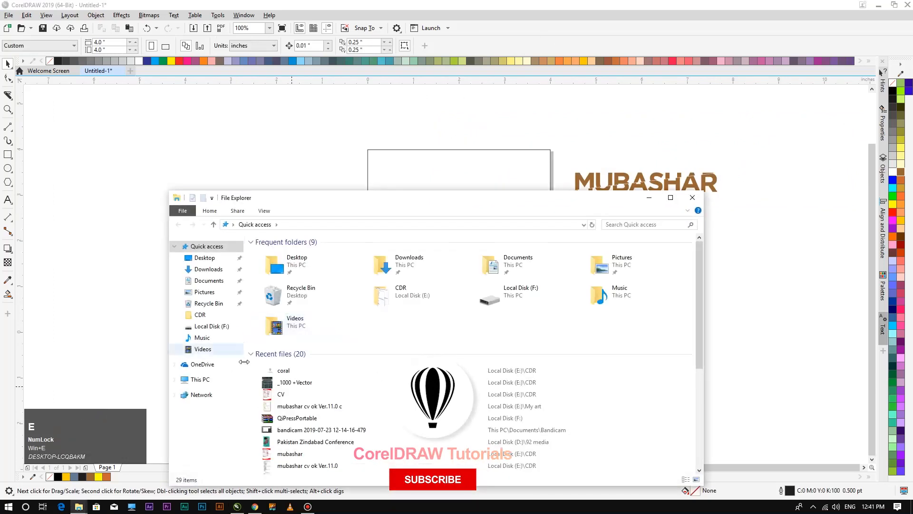
pyautogui.scroll(-2, 243, 383)
pyautogui.click(217, 380)
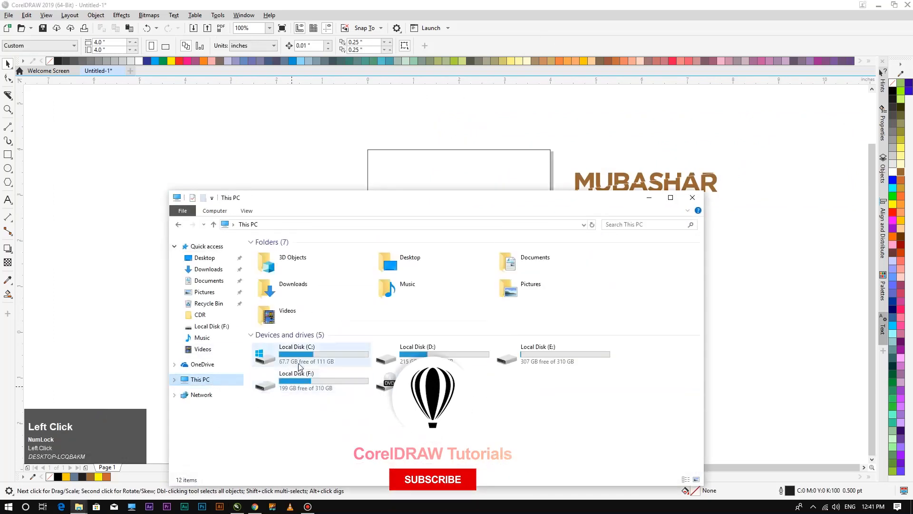
pyautogui.click(443, 355)
pyautogui.doubleClick(443, 356)
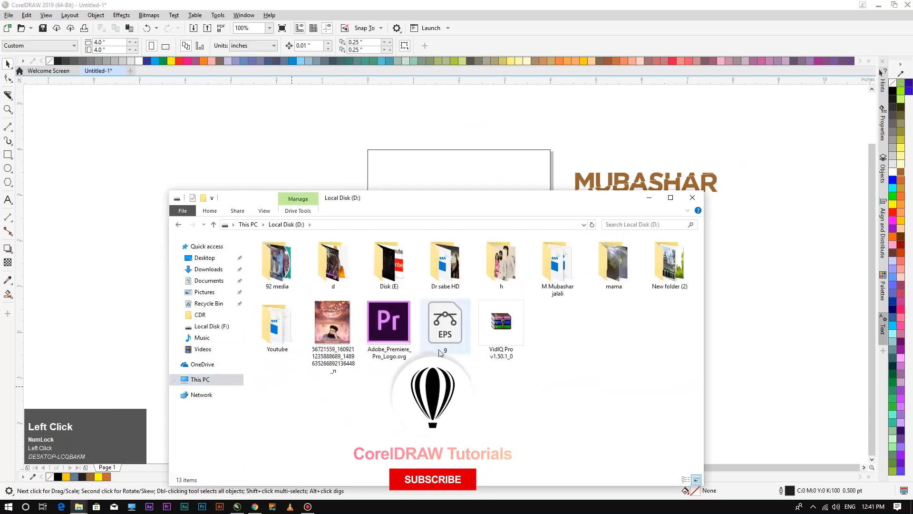
pyautogui.click(225, 382)
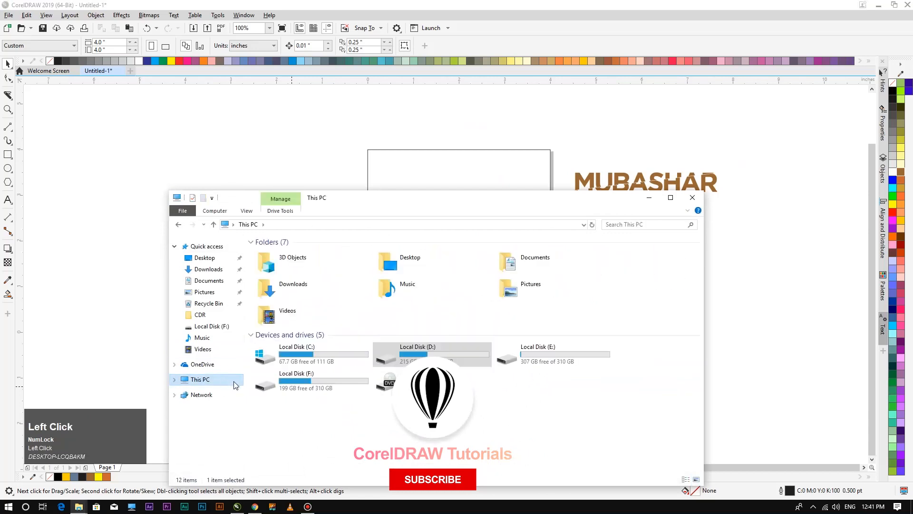
pyautogui.click(555, 349)
pyautogui.doubleClick(555, 349)
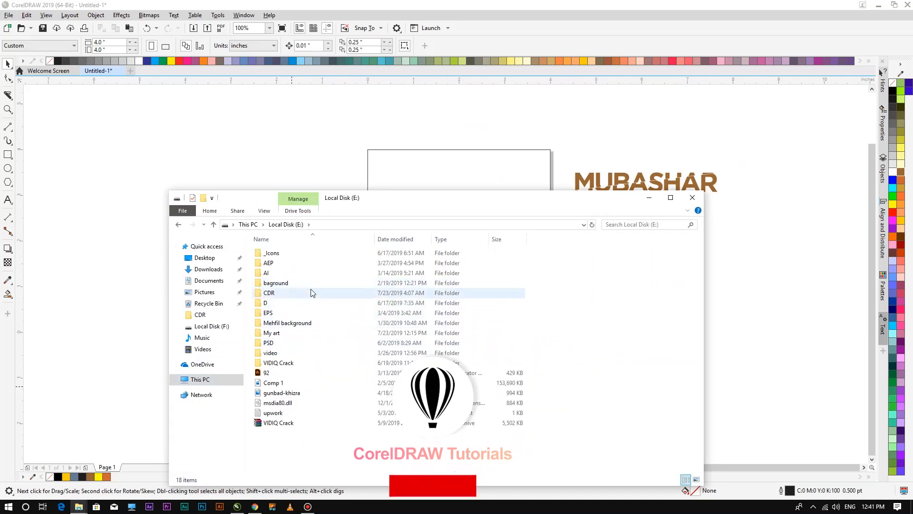
pyautogui.click(693, 201)
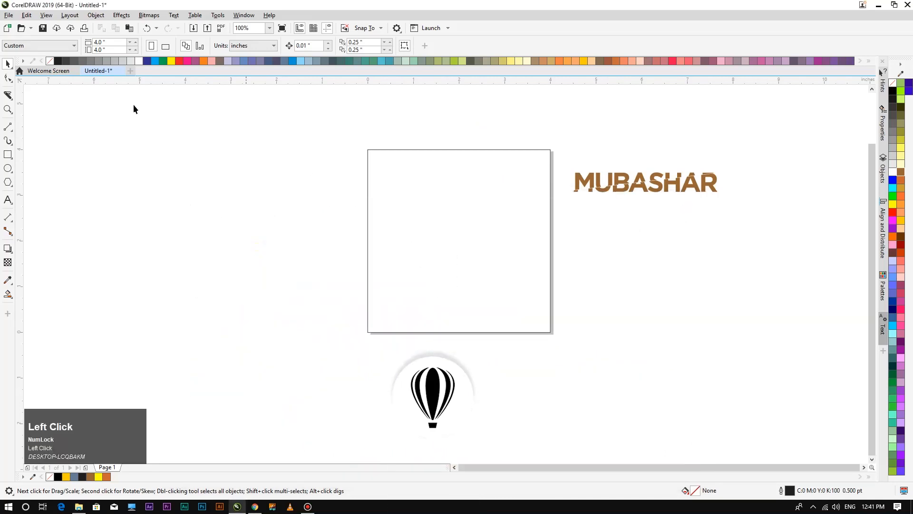
# Open coral.cdr from the start page, copy its CorelDRAW logo bitmap, and return to Untitled-1.
pyautogui.click(56, 73)
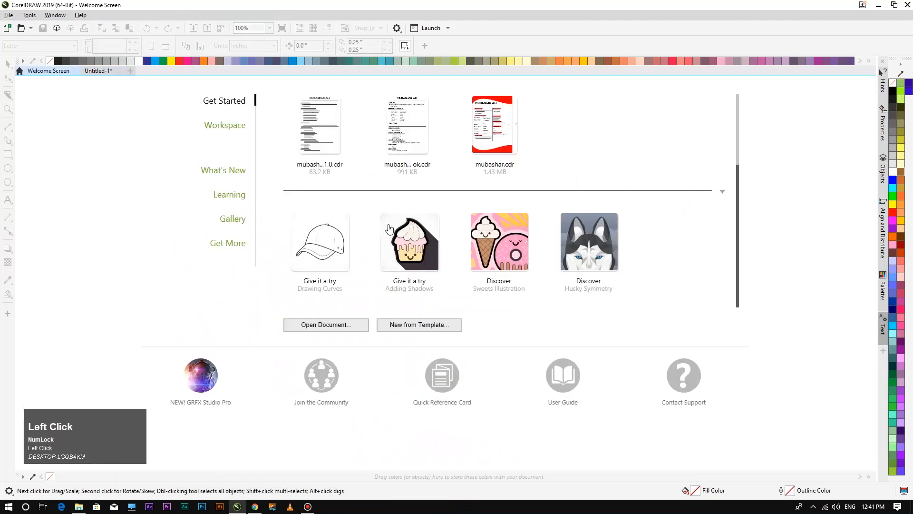
pyautogui.scroll(1, 399, 228)
pyautogui.click(429, 110)
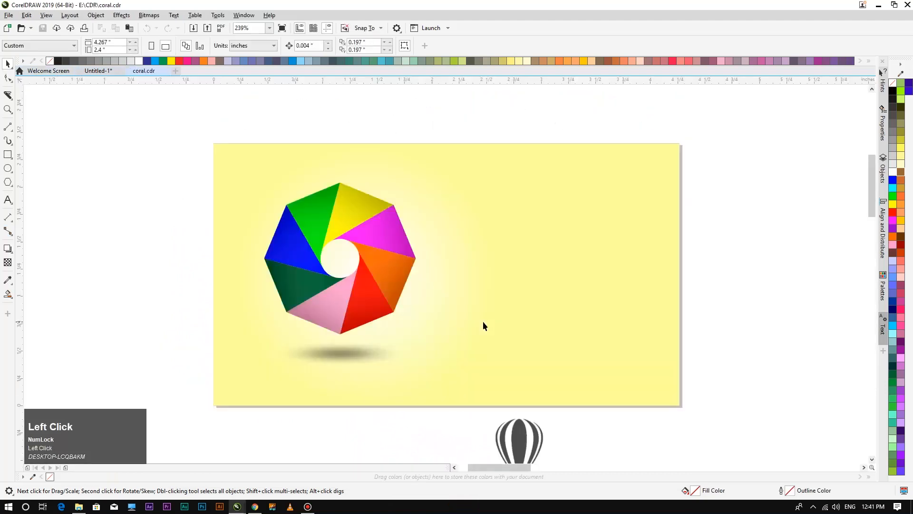
pyautogui.scroll(-4, 352, 316)
pyautogui.scroll(4, 334, 315)
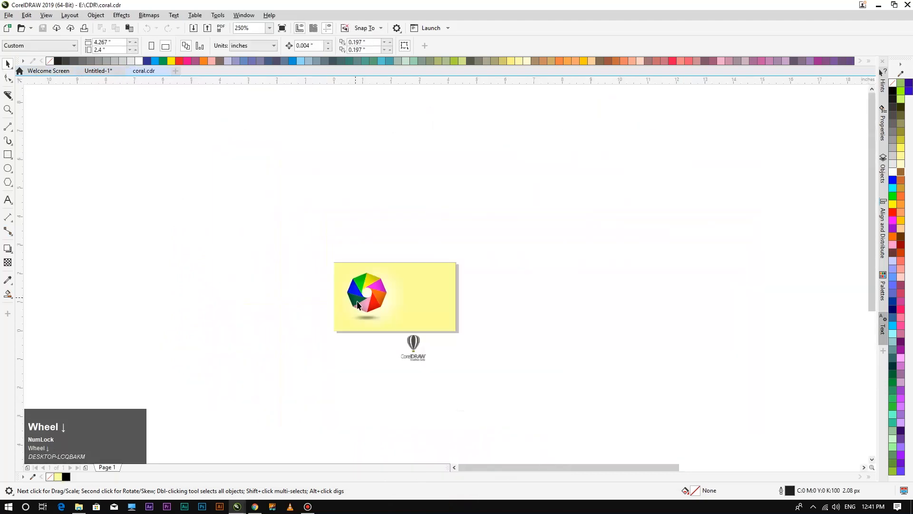
pyautogui.press('space')
pyautogui.scroll(8, 395, 333)
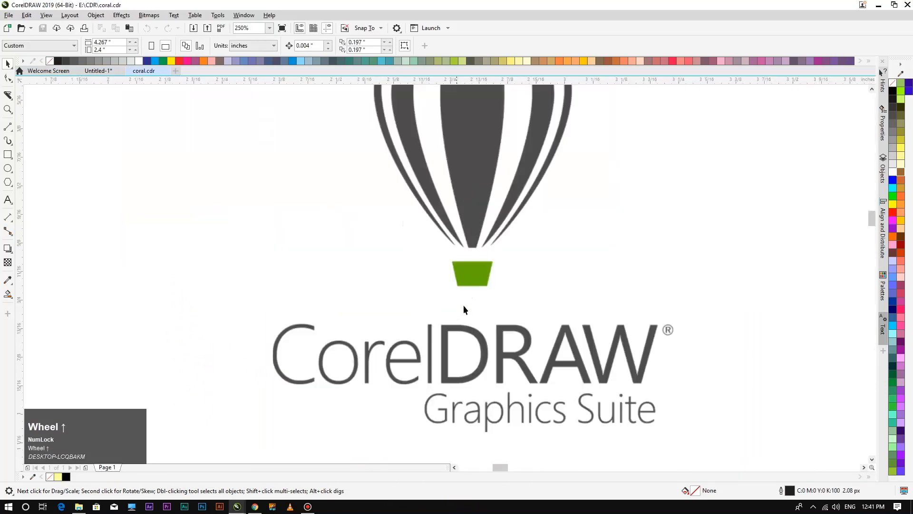
pyautogui.click(469, 243)
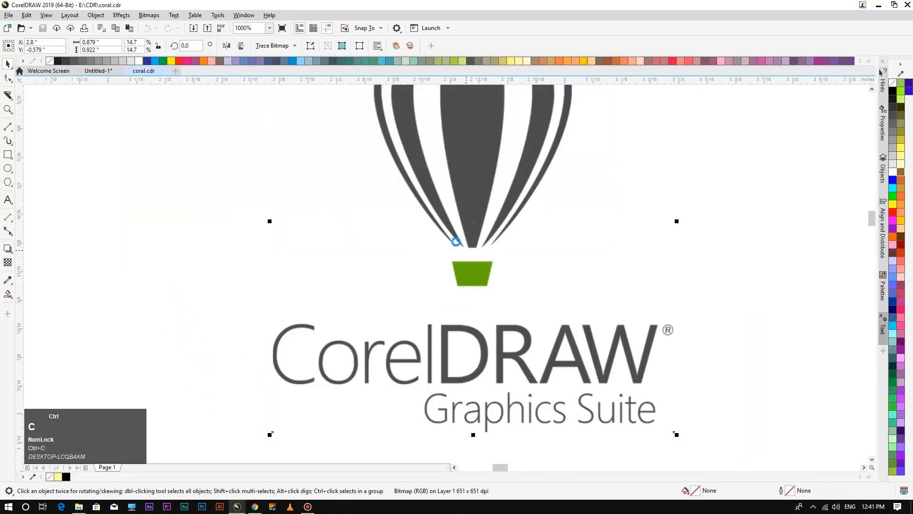
pyautogui.click(86, 70)
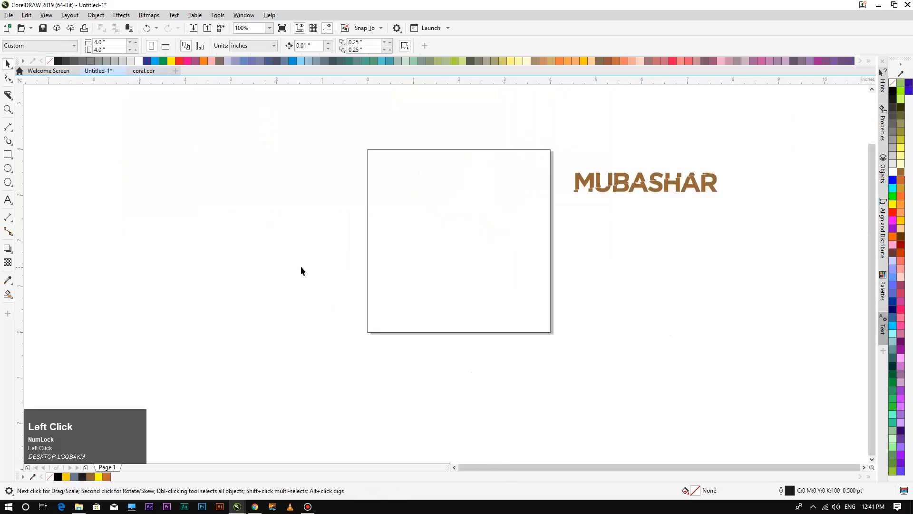
# Paste the CorelDRAW logo bitmap and move it onto the page.
pyautogui.hotkey('ctrl', 'v')
pyautogui.scroll(-1, 325, 285)
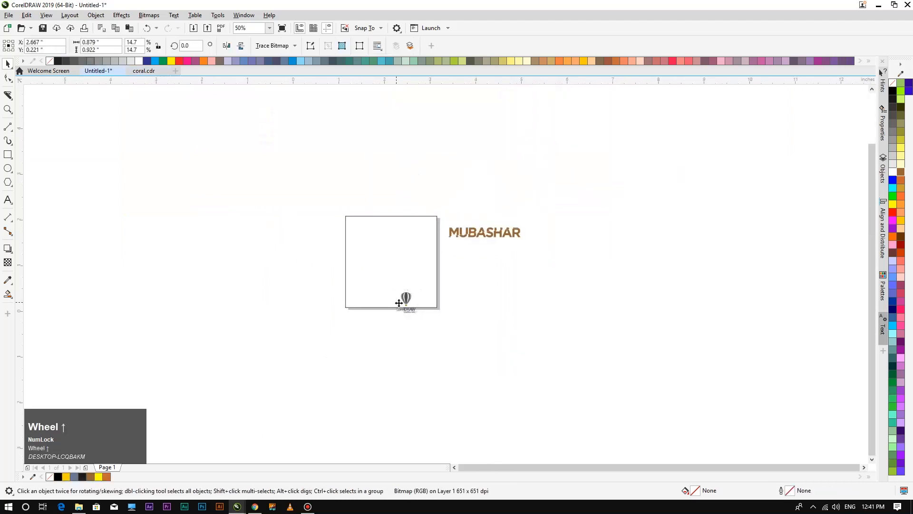
pyautogui.scroll(3, 398, 303)
pyautogui.moveTo(448, 271); pyautogui.dragTo(238, 211)
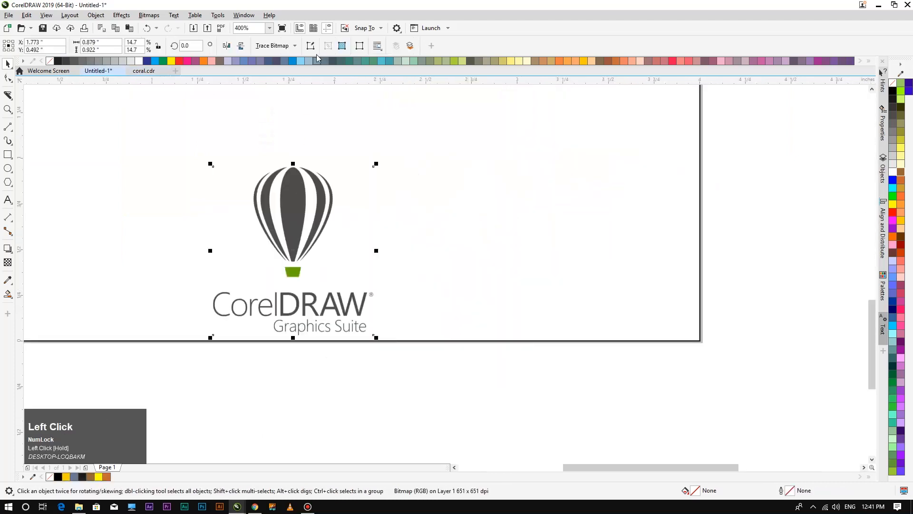
# Trace the logo with Centerline Trace > Line Drawing using the Outline trace type.
pyautogui.click(289, 47)
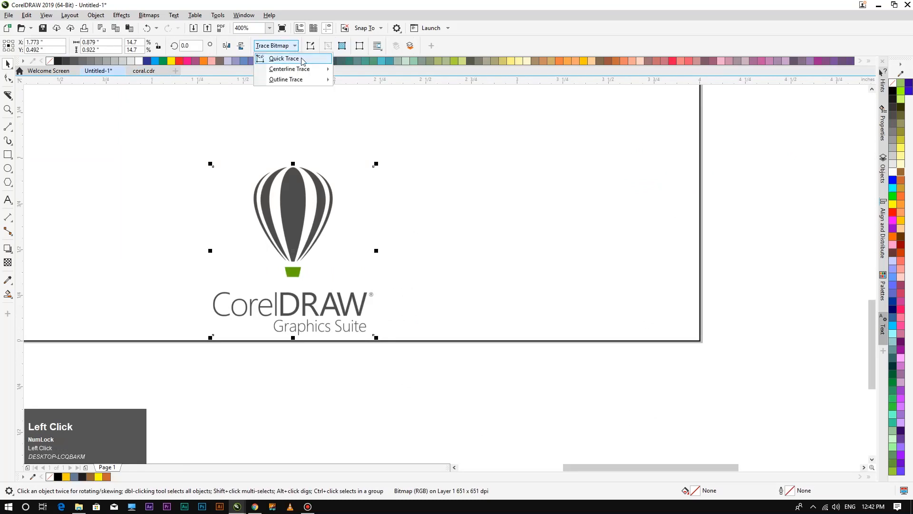
pyautogui.moveTo(311, 72)
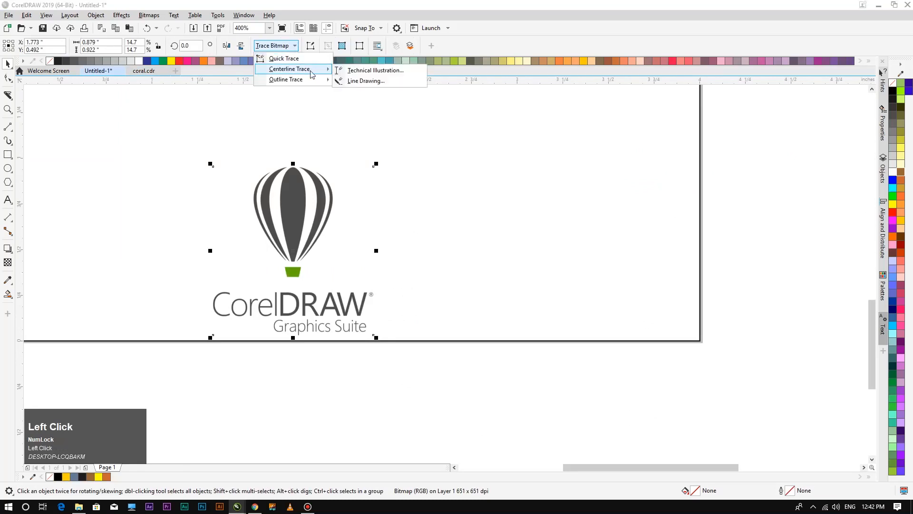
pyautogui.click(354, 82)
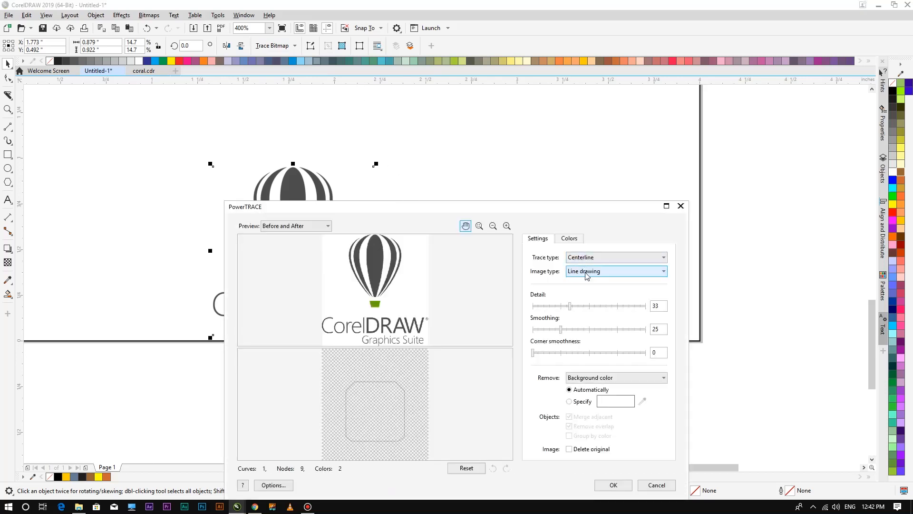
pyautogui.click(585, 259)
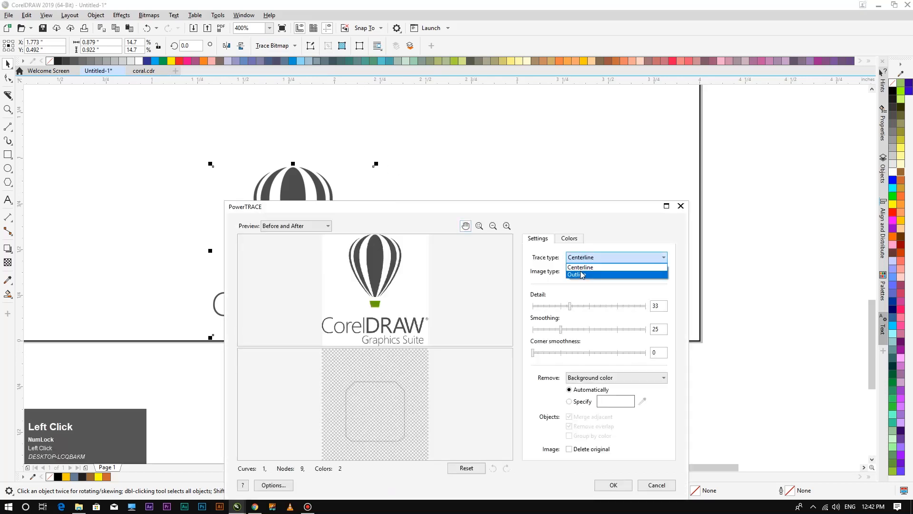
pyautogui.click(585, 275)
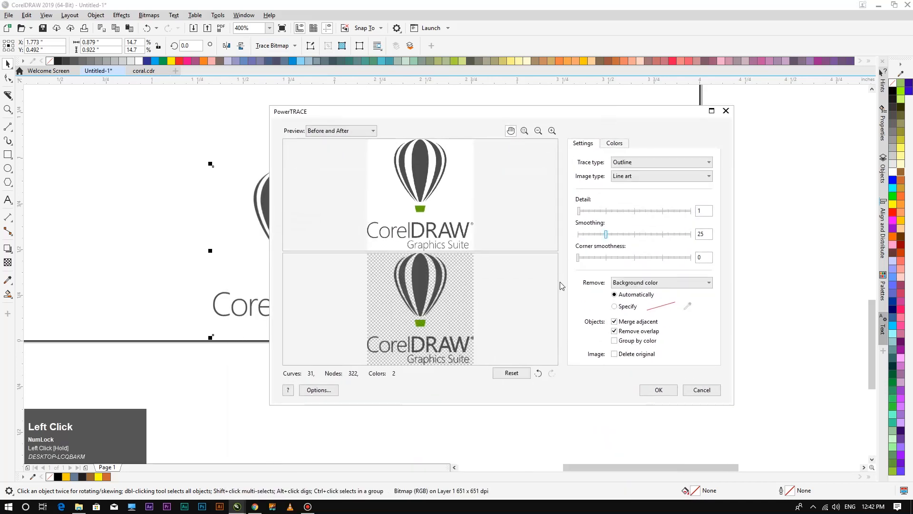
pyautogui.click(653, 390)
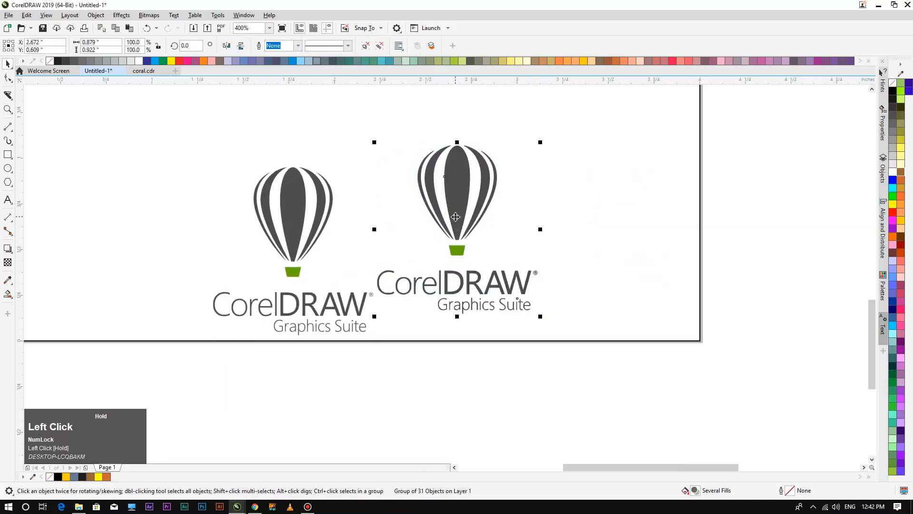
# Delete the original logo bitmap, then centre and enlarge the traced logo.
pyautogui.click(300, 212)
pyautogui.press('Delete')
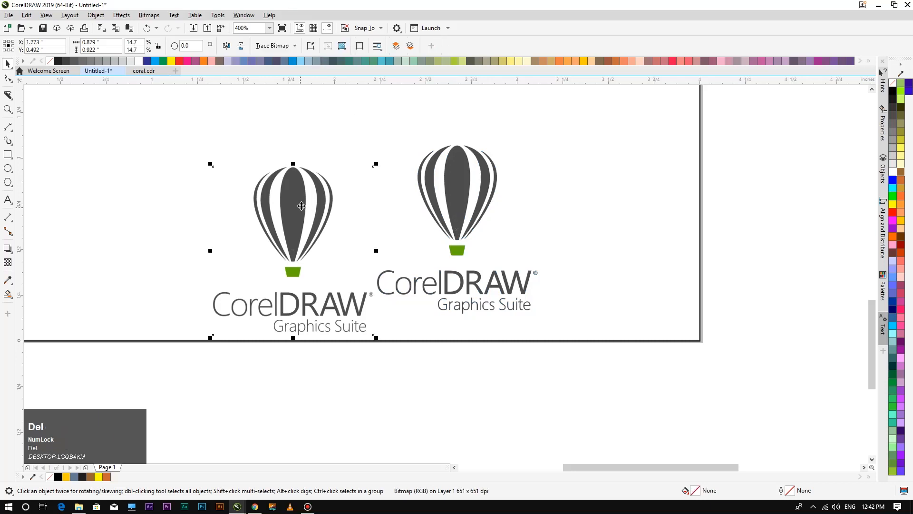
pyautogui.scroll(-3, 378, 107)
pyautogui.press('F4')
pyautogui.moveTo(342, 380); pyautogui.dragTo(258, 232)
pyautogui.moveTo(302, 296); pyautogui.dragTo(387, 385)
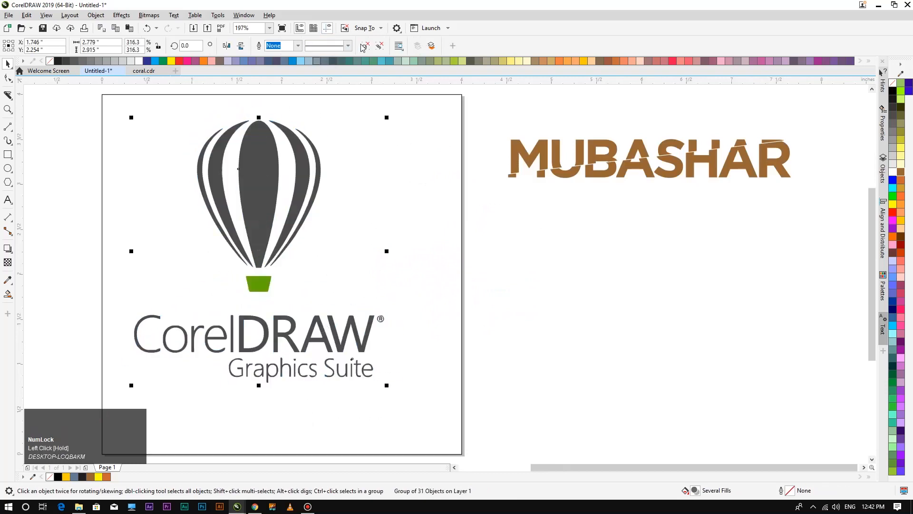
# Delete the CorelDRAW Graphics Suite text and select all parts of the balloon.
pyautogui.click(377, 196)
pyautogui.moveTo(409, 298); pyautogui.dragTo(83, 403)
pyautogui.press('Delete')
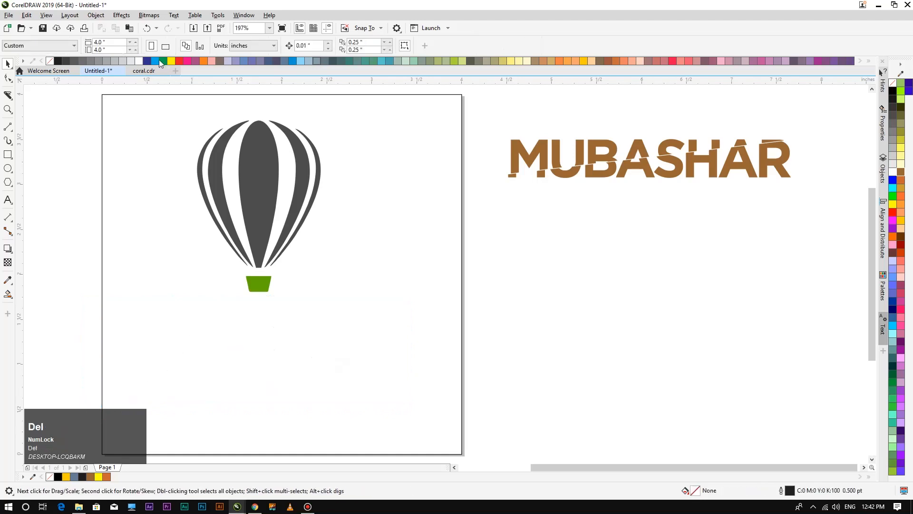
pyautogui.moveTo(183, 112); pyautogui.dragTo(367, 303)
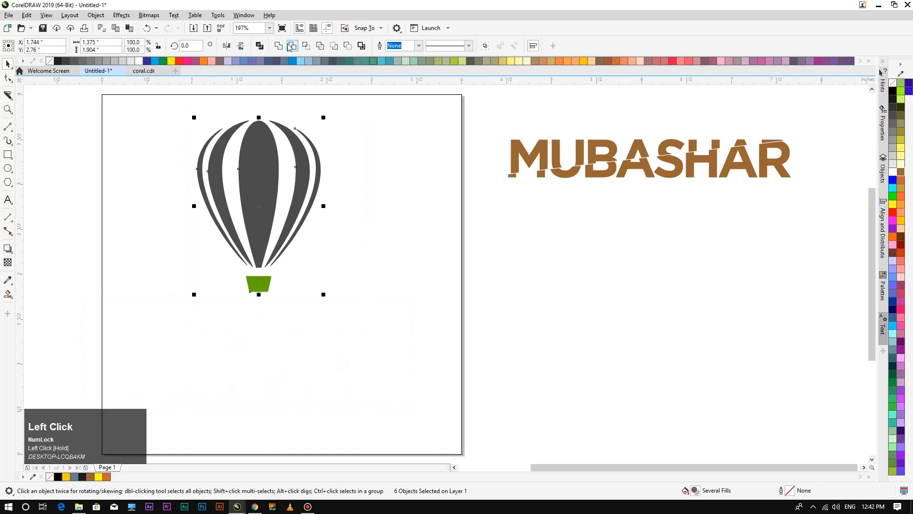
# Combine the balloon parts into one curve and reposition the balloon on the page.
pyautogui.click(320, 45)
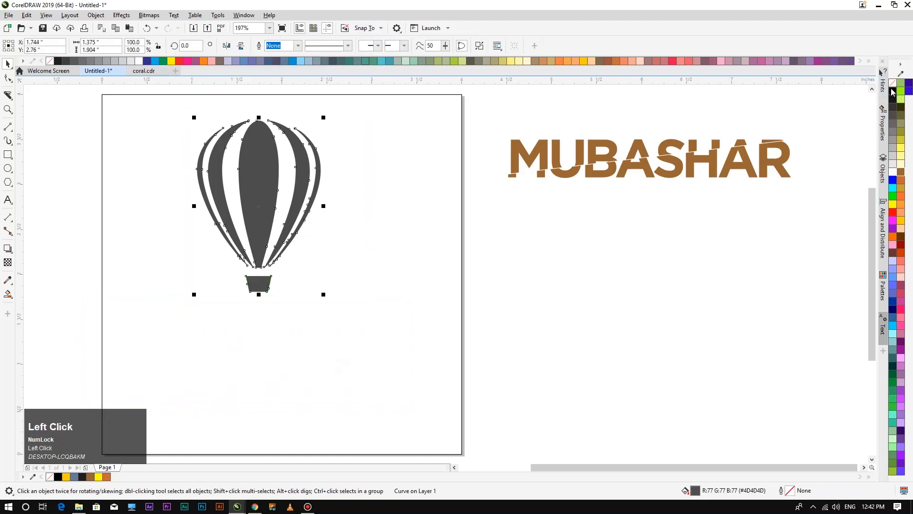
pyautogui.click(368, 331)
pyautogui.scroll(-1, 243, 132)
pyautogui.scroll(3, 265, 166)
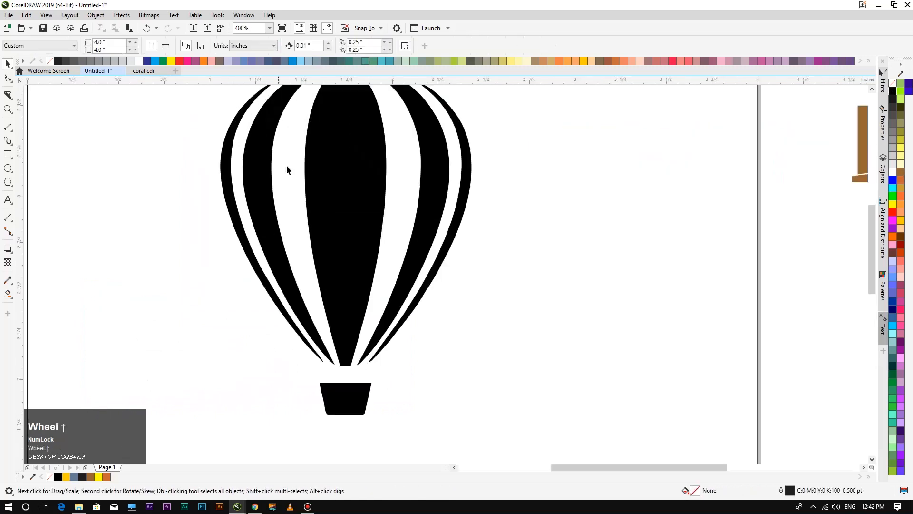
pyautogui.scroll(-2, 349, 187)
pyautogui.moveTo(349, 180); pyautogui.dragTo(365, 236)
pyautogui.press('F4')
pyautogui.moveTo(301, 289); pyautogui.dragTo(296, 219)
# Slice the balloon diagonally with the Knife tool and nudge the upper piece up and right.
pyautogui.click(8, 96)
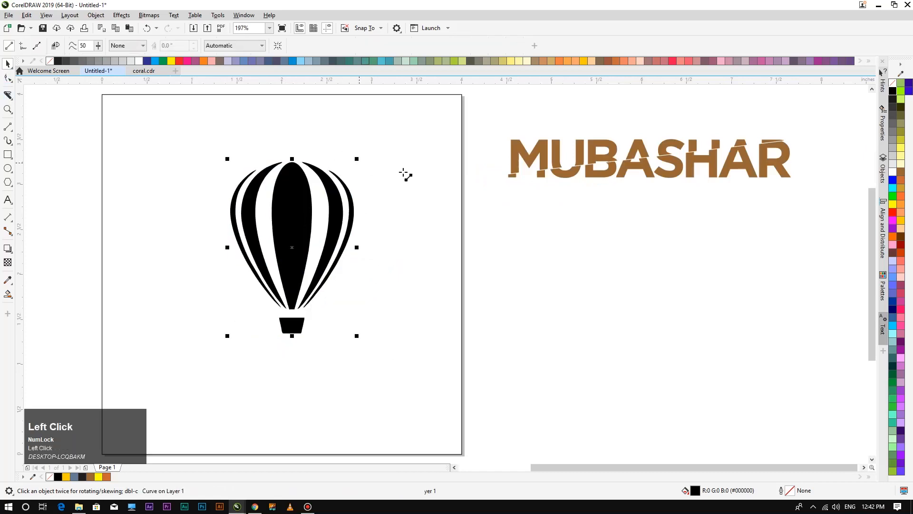
pyautogui.moveTo(386, 169); pyautogui.dragTo(179, 306)
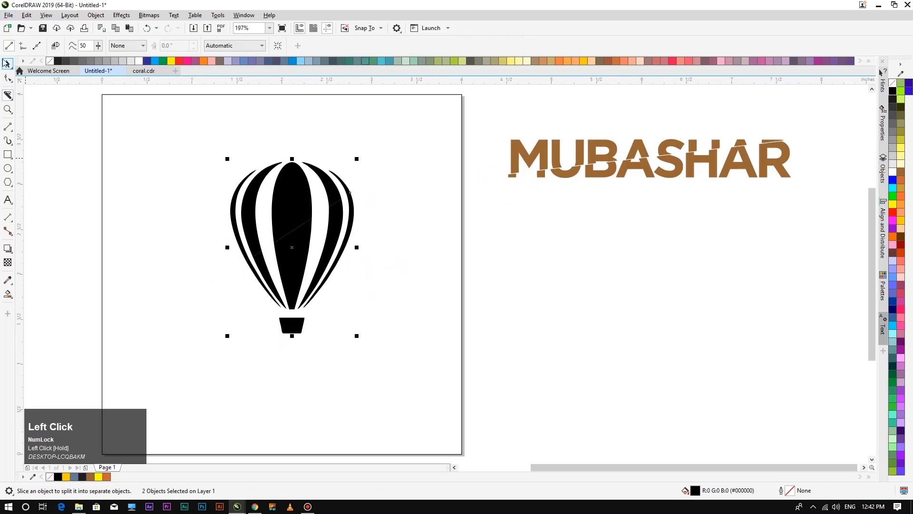
pyautogui.click(270, 213)
pyautogui.click(280, 202)
pyautogui.press('Right')
pyautogui.press('Up')
pyautogui.press('Up')
pyautogui.press('Right')
pyautogui.press('Up')
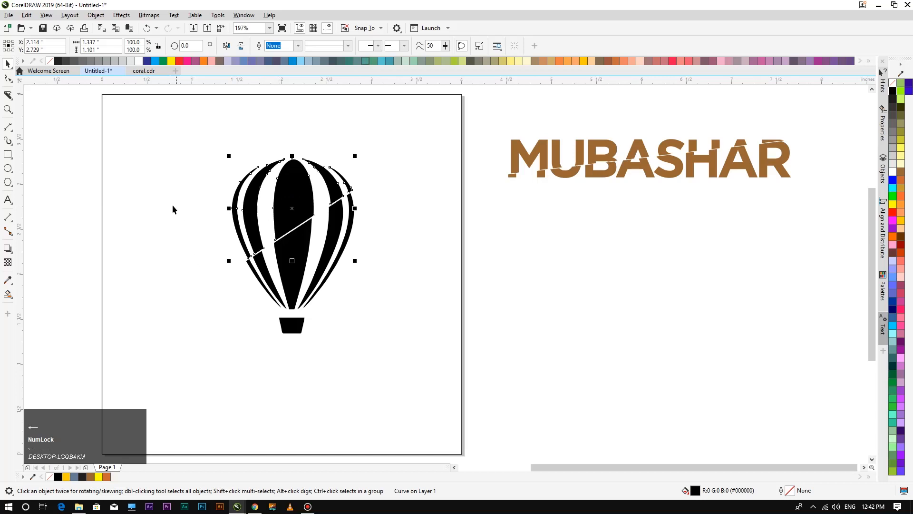
pyautogui.click(172, 210)
pyautogui.click(278, 214)
pyautogui.press('Up')
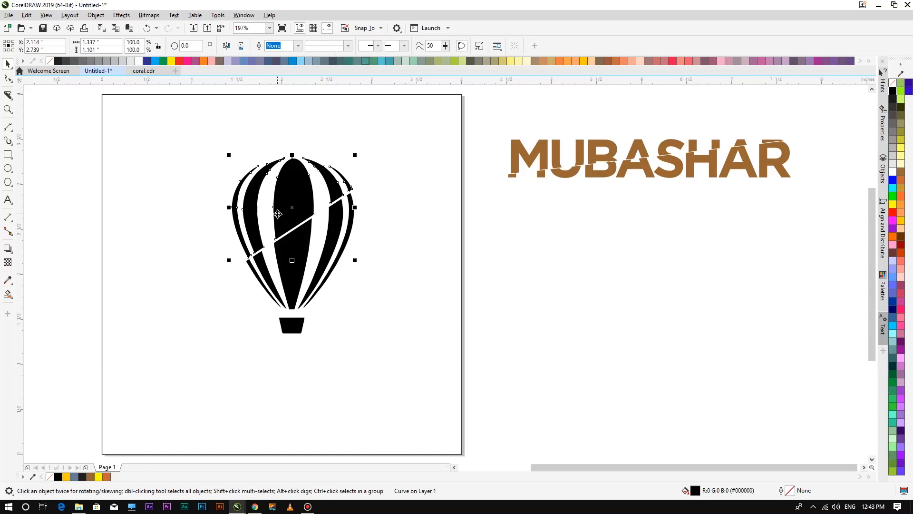
# Recut the balloon from top right to lower left and nudge the top slice up-right to open a gap.
pyautogui.click(160, 184)
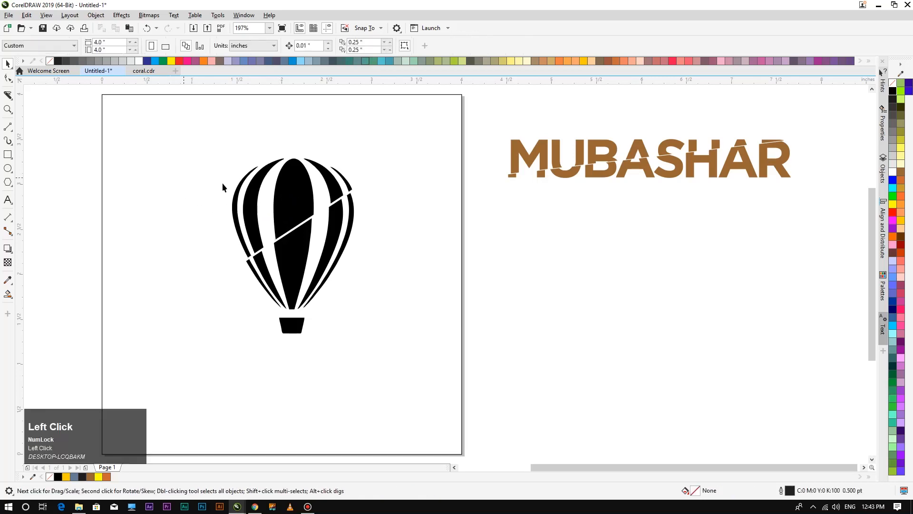
pyautogui.click(302, 204)
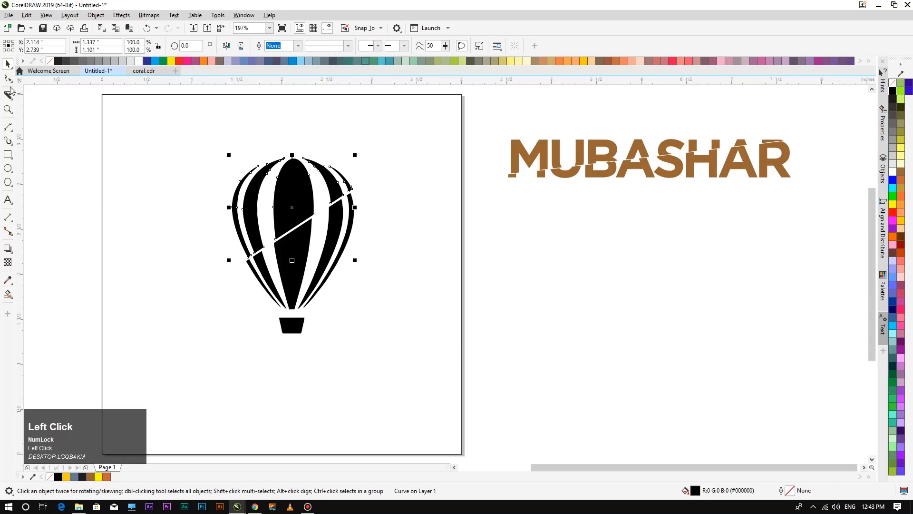
pyautogui.moveTo(350, 145); pyautogui.dragTo(164, 254)
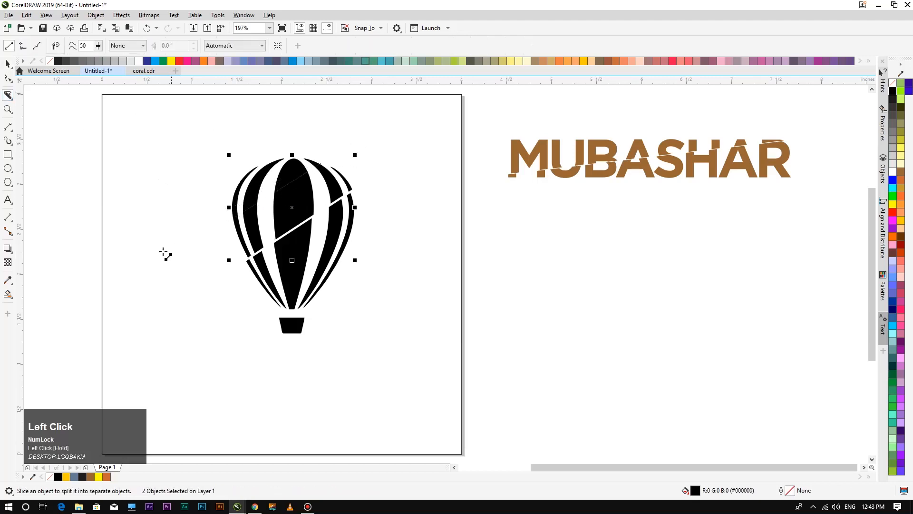
pyautogui.click(8, 63)
pyautogui.click(293, 164)
pyautogui.click(171, 141)
pyautogui.click(298, 168)
pyautogui.press('Up')
pyautogui.press('Up')
pyautogui.press('Right')
pyautogui.press('Up')
pyautogui.press('Right')
pyautogui.press('Up')
pyautogui.press('Right')
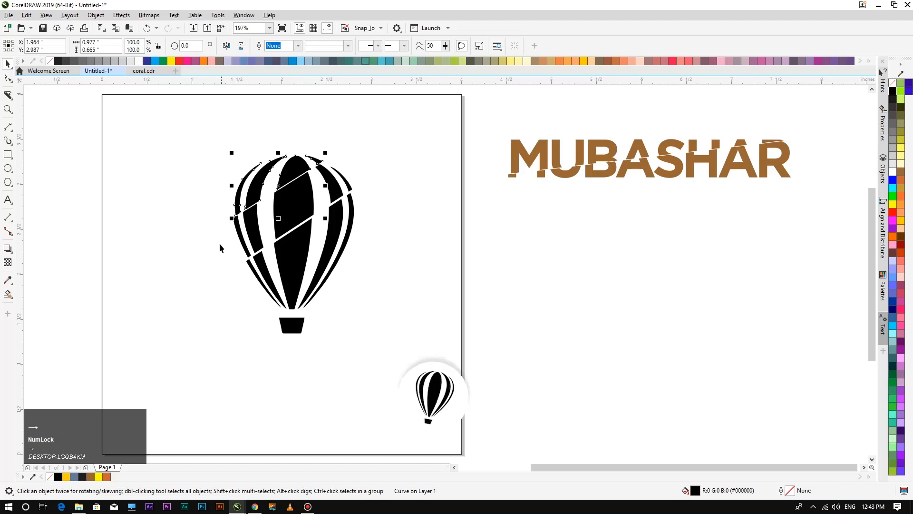
pyautogui.click(194, 259)
# Marquee-select all balloon pieces and drag them off the page beside MUBASHAR.
pyautogui.moveTo(200, 139); pyautogui.dragTo(379, 356)
pyautogui.moveTo(293, 227); pyautogui.dragTo(668, 274)
pyautogui.scroll(-3, 589, 247)
pyautogui.scroll(3, 589, 242)
pyautogui.scroll(-2, 591, 246)
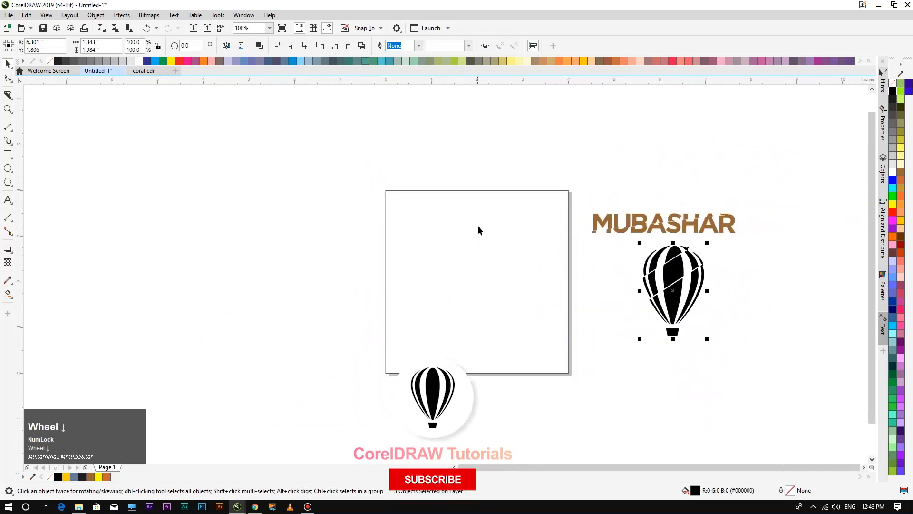
pyautogui.press('F4')
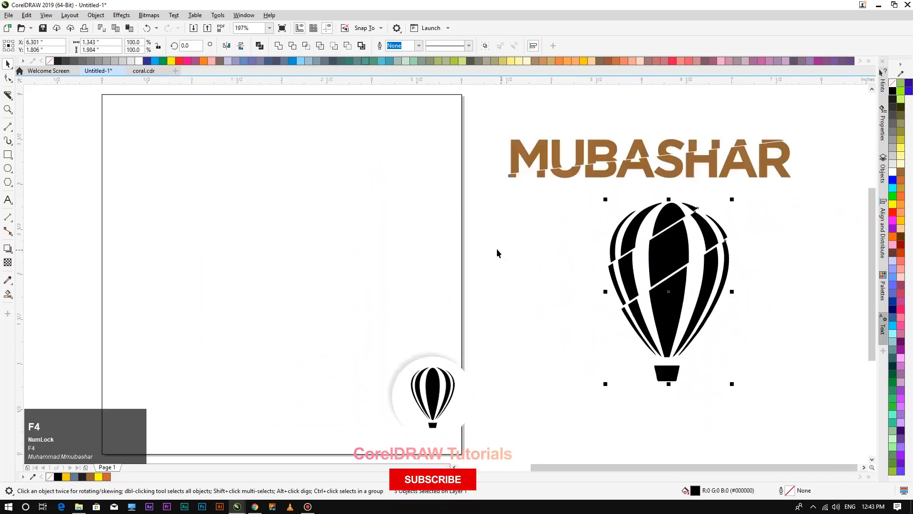
pyautogui.click(7, 199)
pyautogui.click(299, 243)
# Type 'mubashar' and convert it to UPPERCASE with Text > Change Case.
pyautogui.write('mubashar')
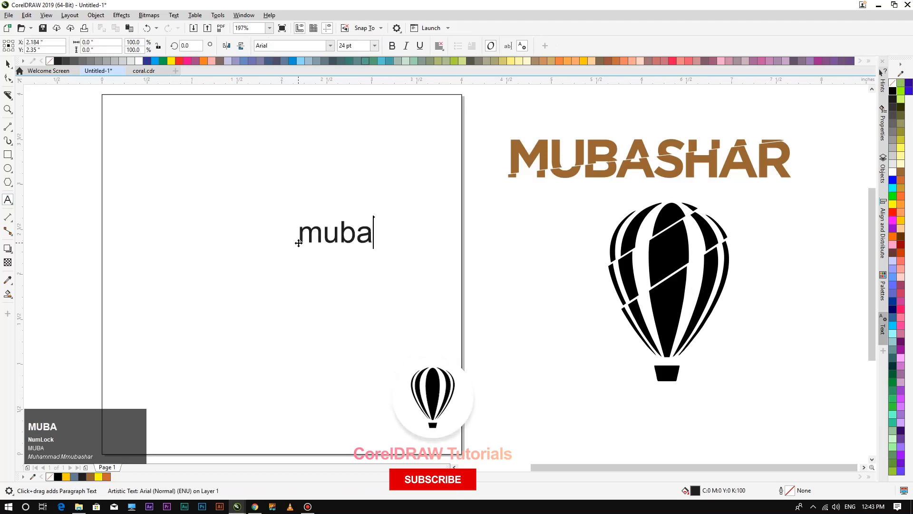
pyautogui.click(174, 15)
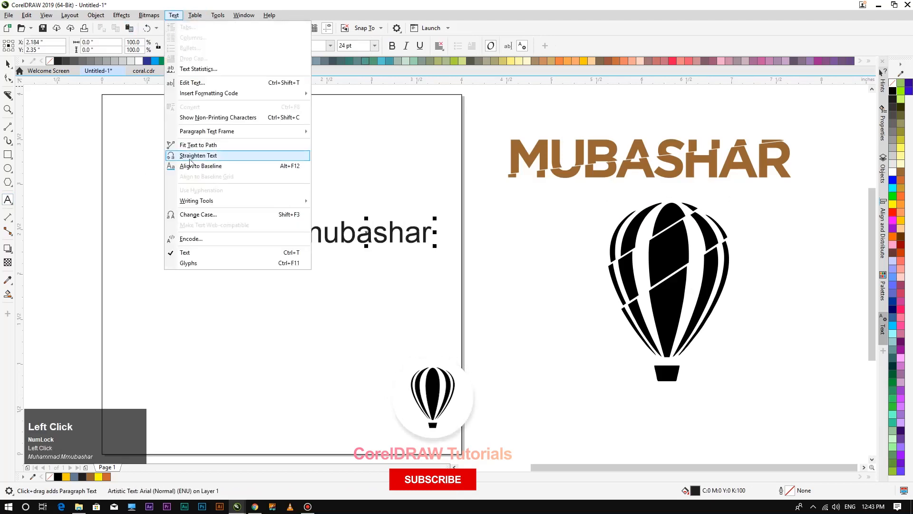
pyautogui.click(239, 218)
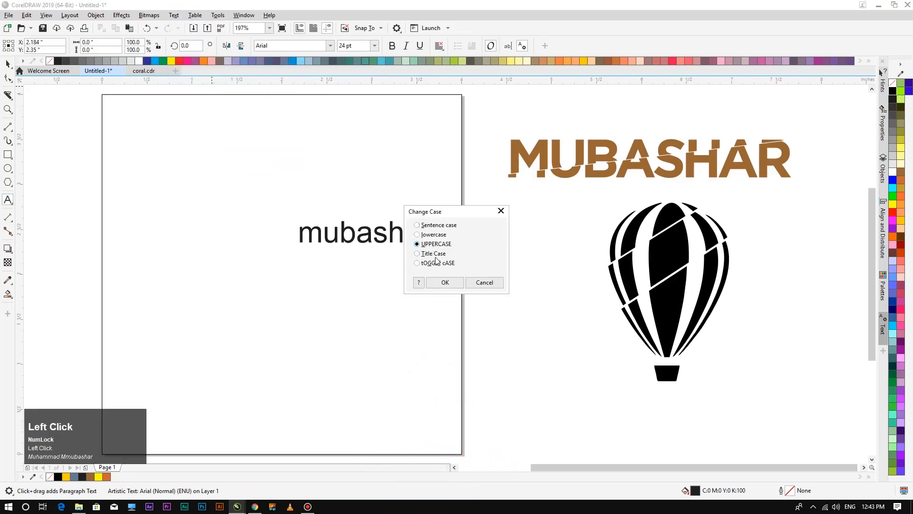
pyautogui.click(444, 282)
# Move MUBASHAR, enlarge it to about 37 pt, and set its font to Gotham.
pyautogui.click(8, 66)
pyautogui.moveTo(397, 233); pyautogui.dragTo(287, 260)
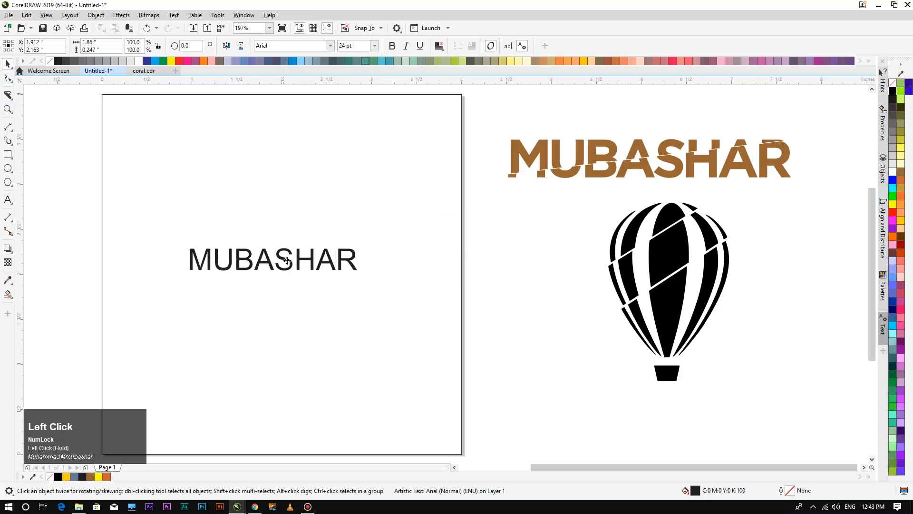
pyautogui.moveTo(361, 275); pyautogui.dragTo(378, 312)
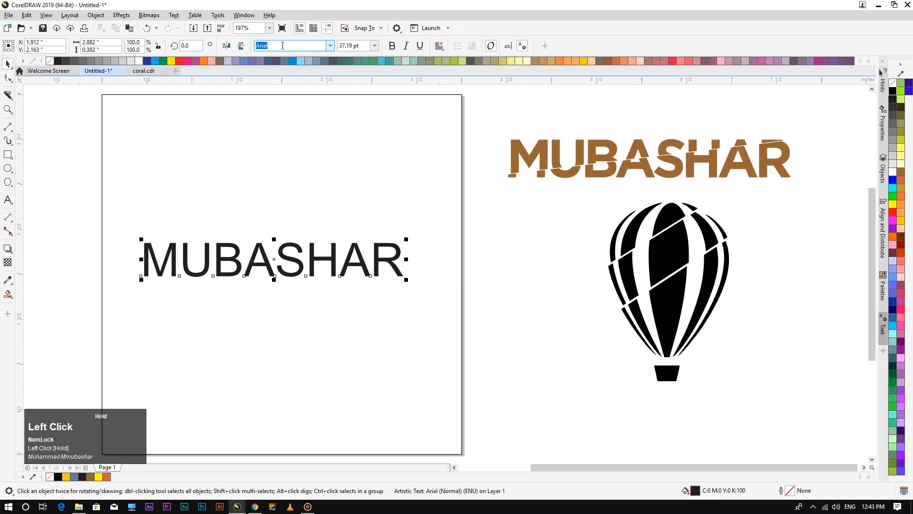
pyautogui.write('Gotham')
pyautogui.press('Return')
# Nudge MUBASHAR down slightly and change its font to Gotham Bold.
pyautogui.click(8, 64)
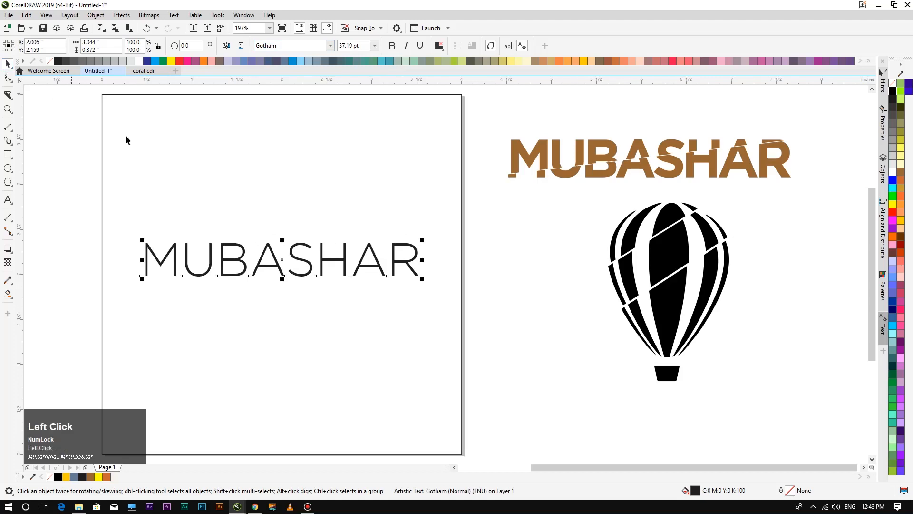
pyautogui.moveTo(310, 265); pyautogui.dragTo(312, 274)
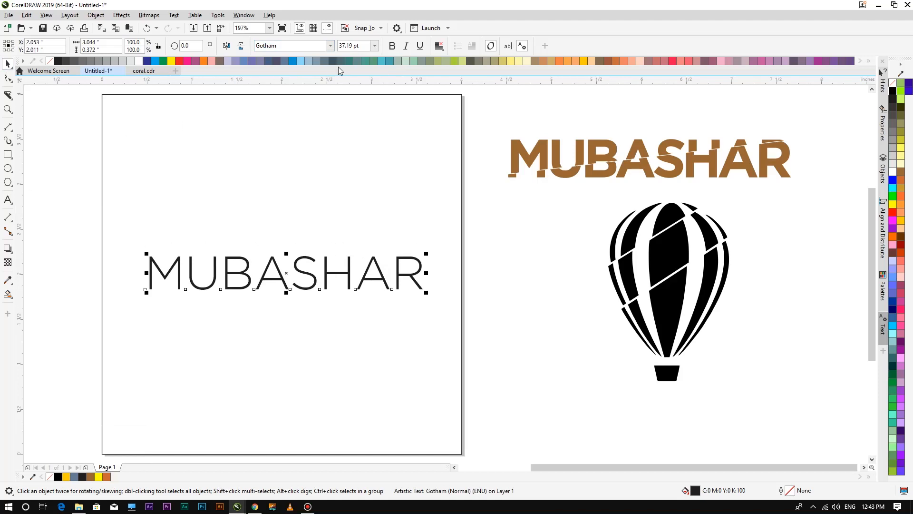
pyautogui.click(330, 45)
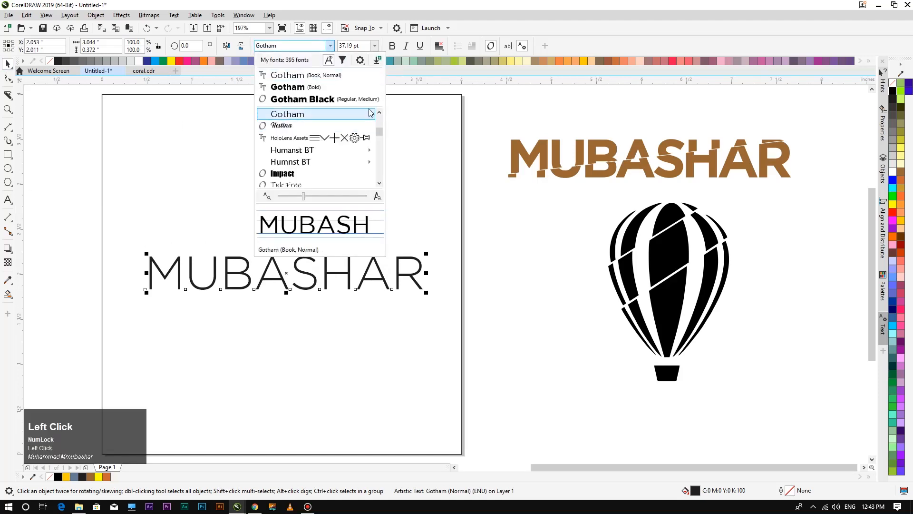
pyautogui.moveTo(333, 114)
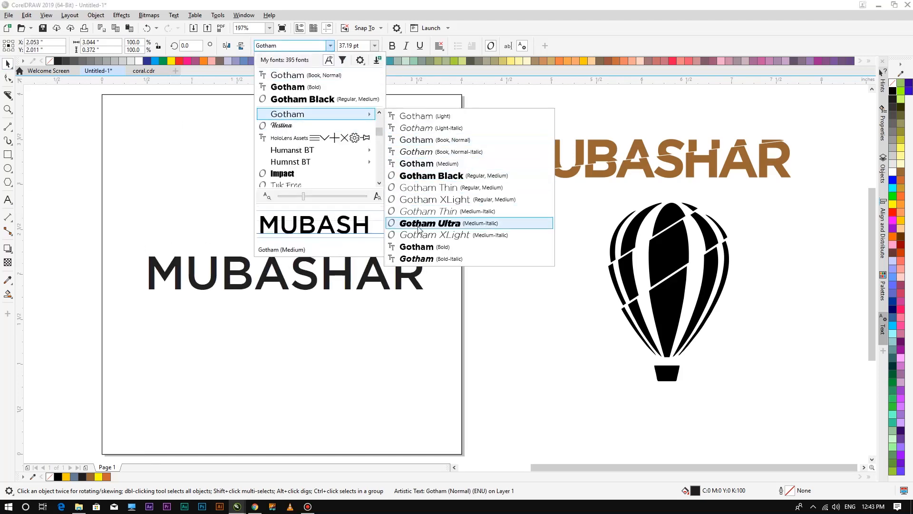
pyautogui.click(420, 245)
# Move MUBASHAR toward the page centre and tighten its letter spacing with the Shape tool.
pyautogui.moveTo(315, 273); pyautogui.dragTo(316, 242)
pyautogui.press('F4')
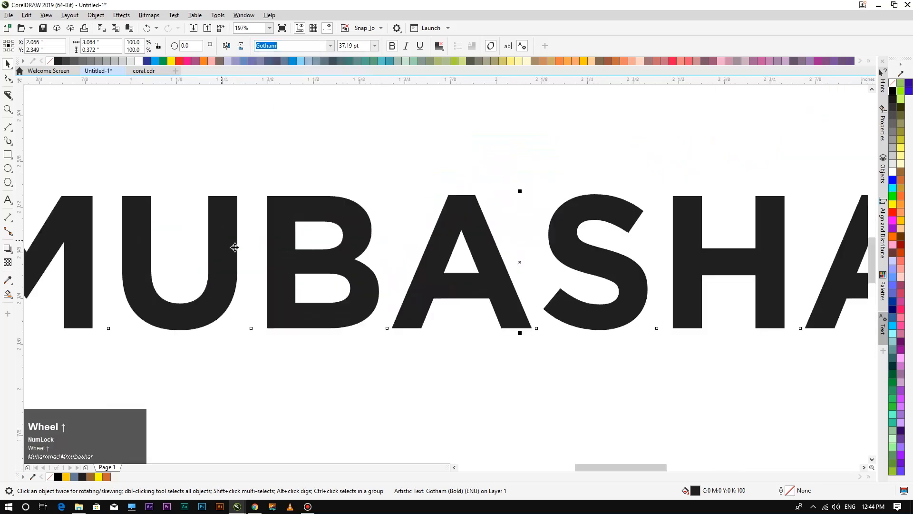
pyautogui.scroll(-2, 416, 196)
pyautogui.moveTo(427, 208); pyautogui.dragTo(430, 283)
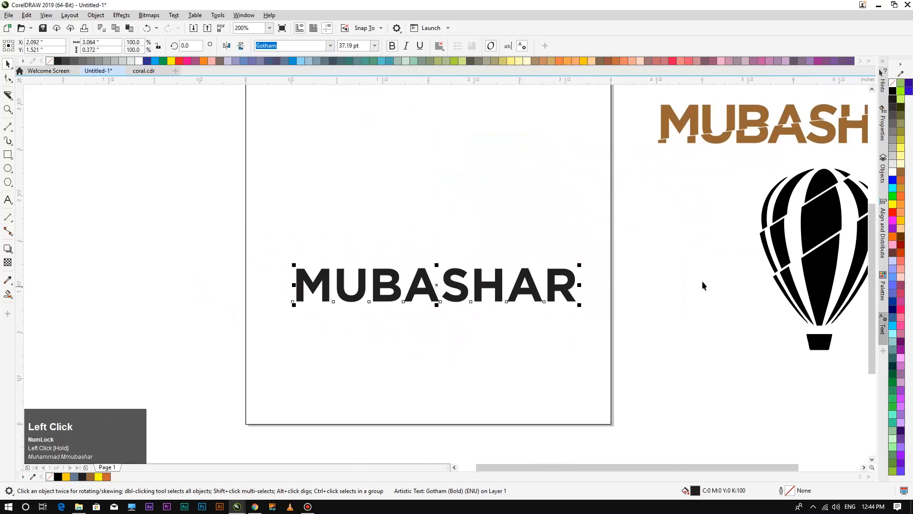
pyautogui.click(8, 80)
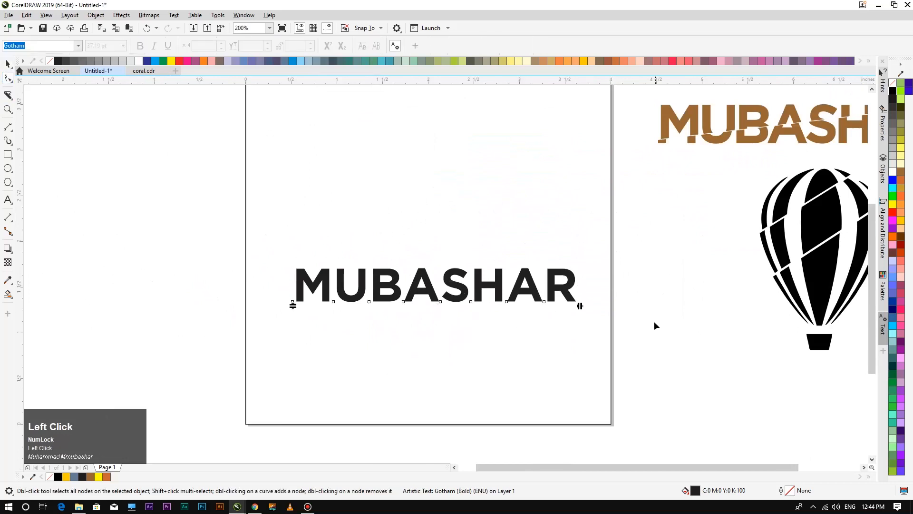
pyautogui.moveTo(579, 305); pyautogui.dragTo(554, 305)
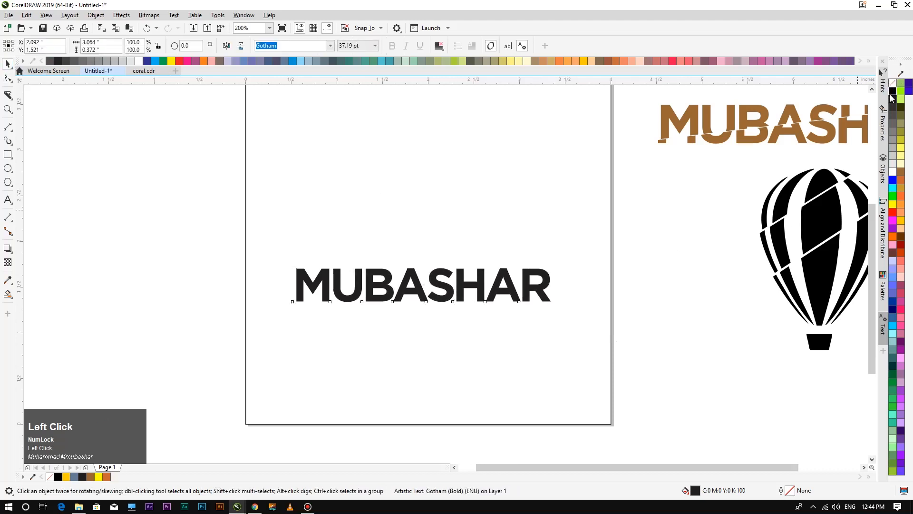
# Move MUBASHAR down, slice it with a slanted knife cut, and nudge the top piece.
pyautogui.click(415, 309)
pyautogui.scroll(-2, 414, 309)
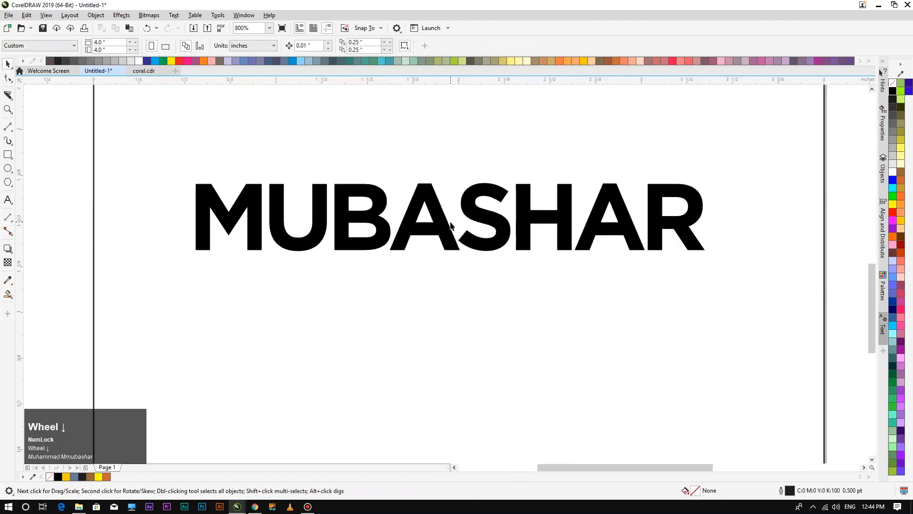
pyautogui.moveTo(443, 222); pyautogui.dragTo(444, 295)
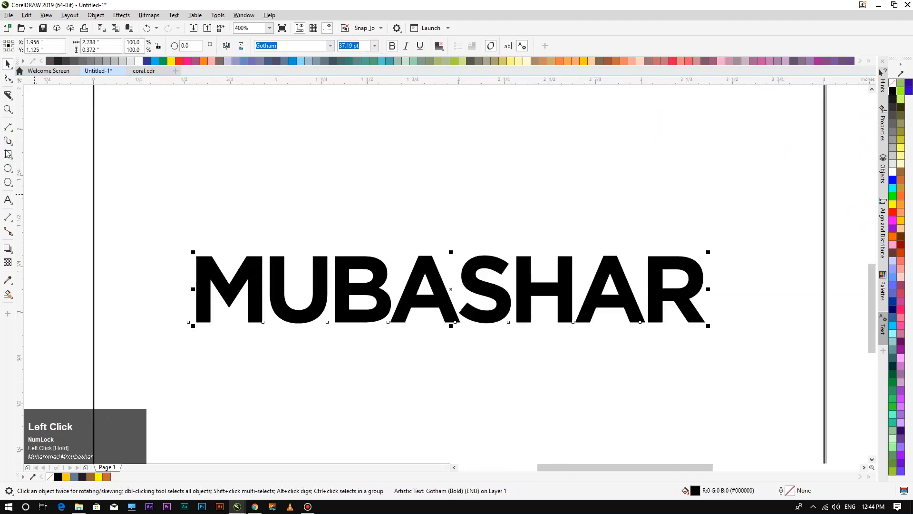
pyautogui.click(8, 95)
pyautogui.click(733, 252)
pyautogui.moveTo(515, 315); pyautogui.dragTo(164, 320)
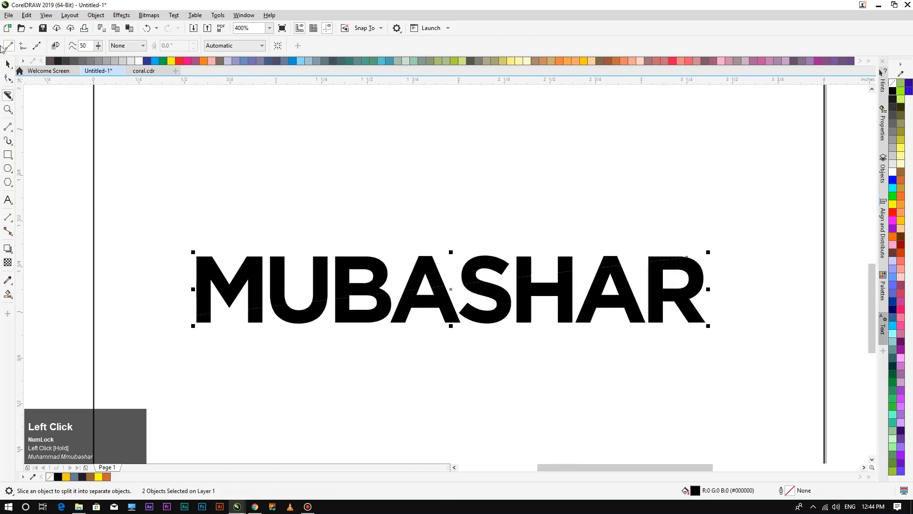
pyautogui.click(8, 63)
pyautogui.click(497, 354)
pyautogui.click(431, 265)
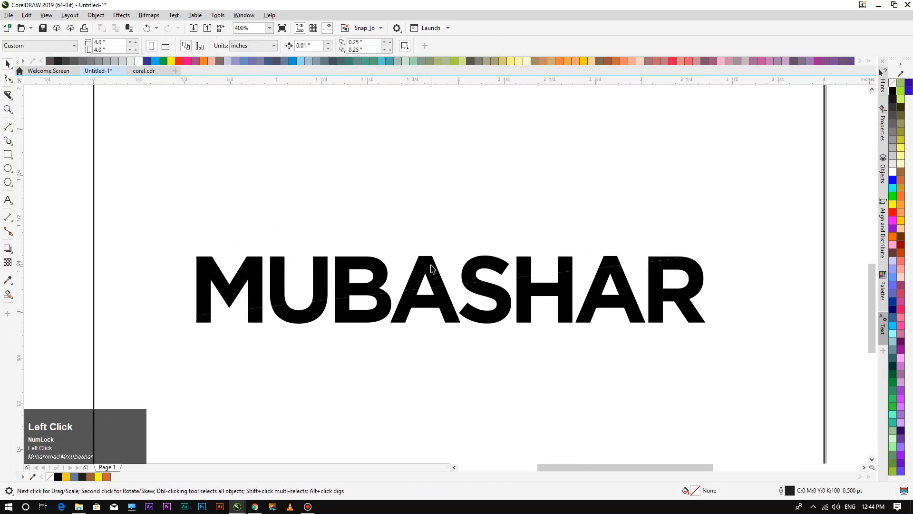
pyautogui.press('Up')
pyautogui.press('Right')
pyautogui.press('Right')
pyautogui.press('Right')
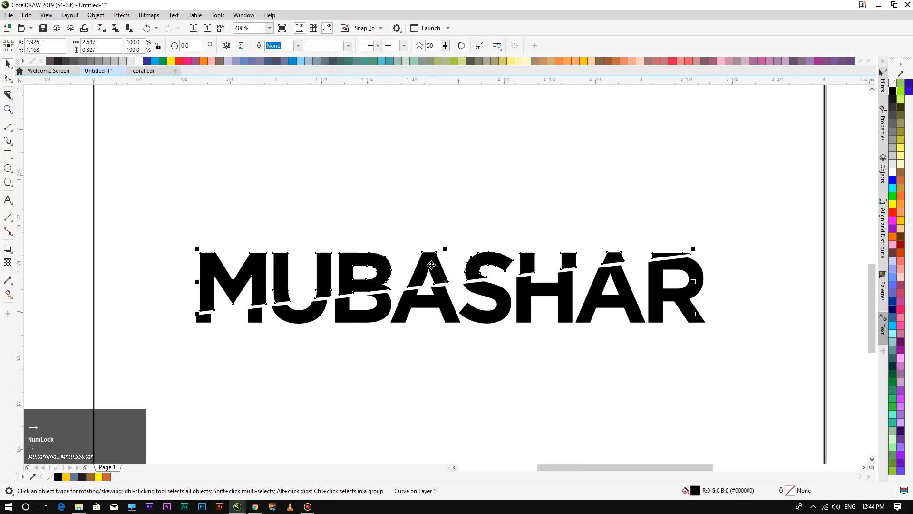
pyautogui.press('Down')
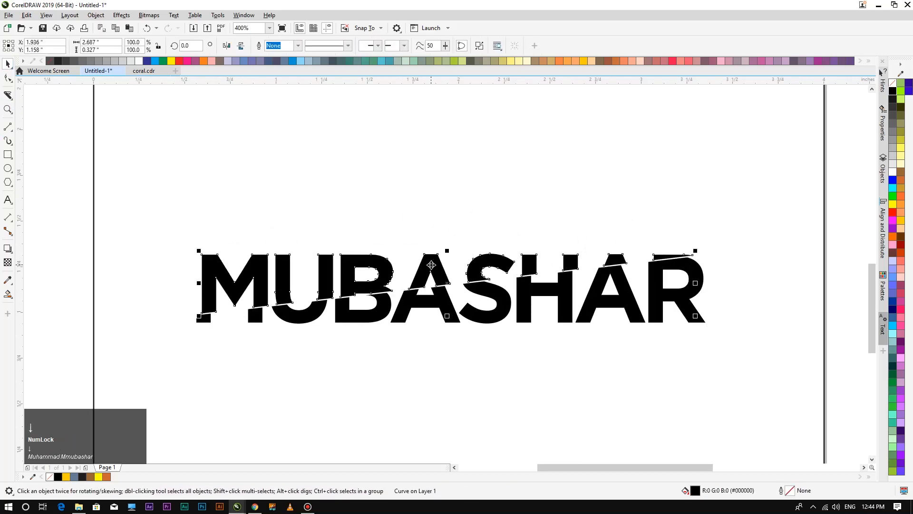
pyautogui.click(412, 347)
# Recut across the letter M and delete its leftover top slice.
pyautogui.scroll(2, 196, 257)
pyautogui.scroll(-2, 292, 218)
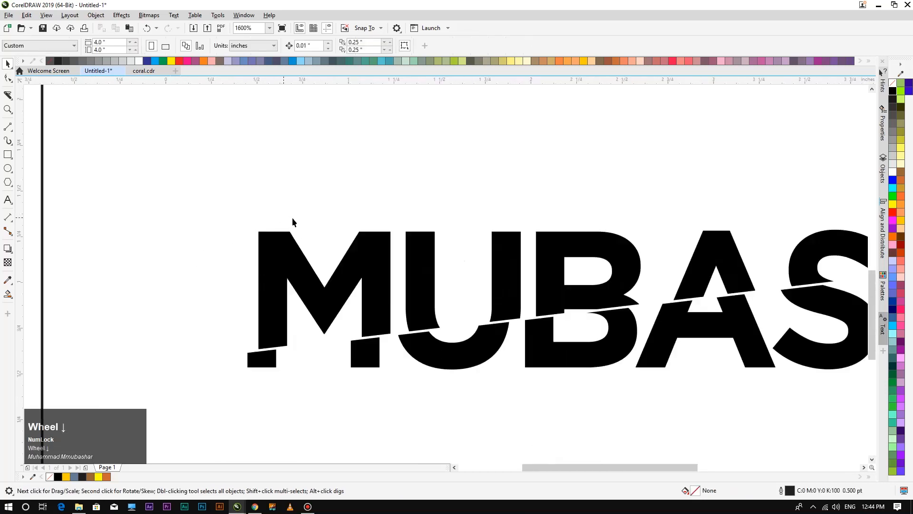
pyautogui.click(12, 97)
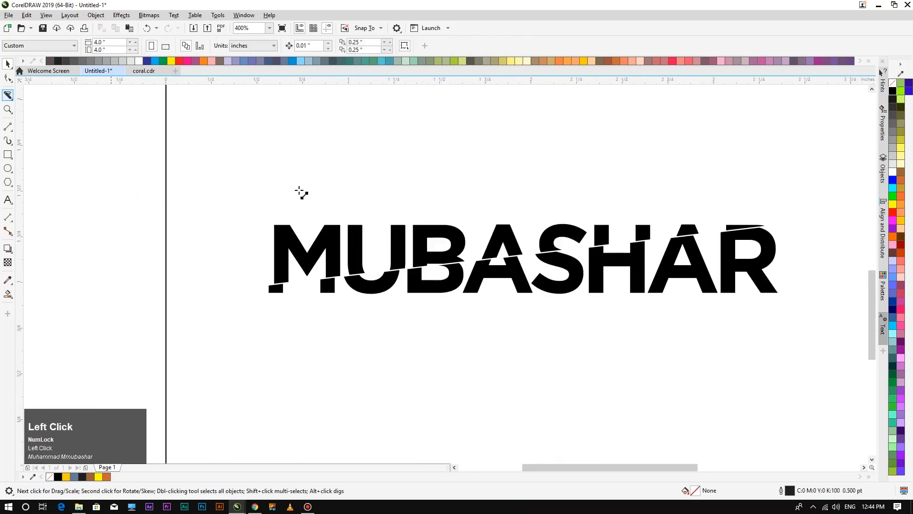
pyautogui.moveTo(438, 202); pyautogui.dragTo(213, 274)
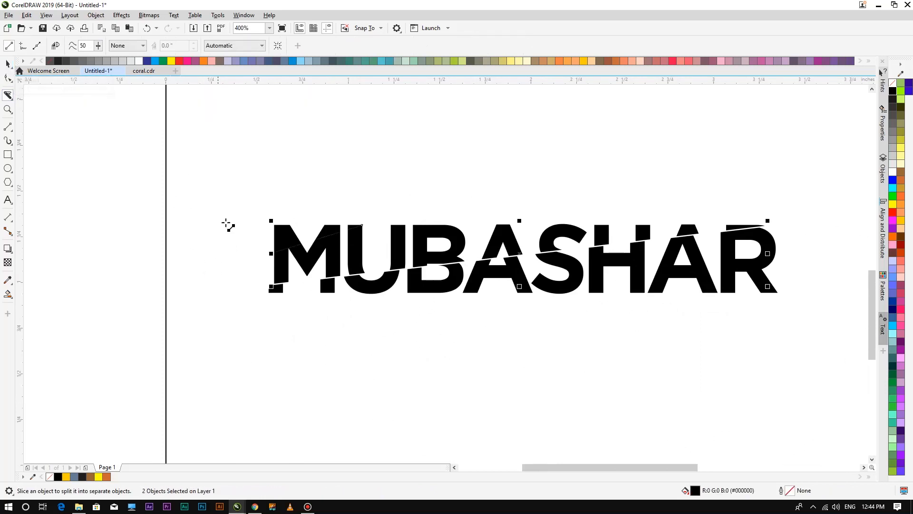
pyautogui.hotkey('ctrl', 'z')
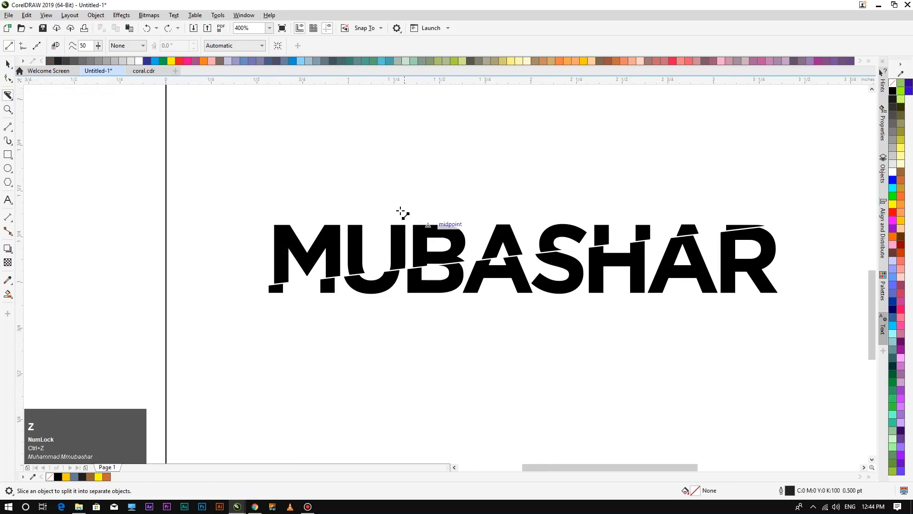
pyautogui.moveTo(418, 215); pyautogui.dragTo(235, 256)
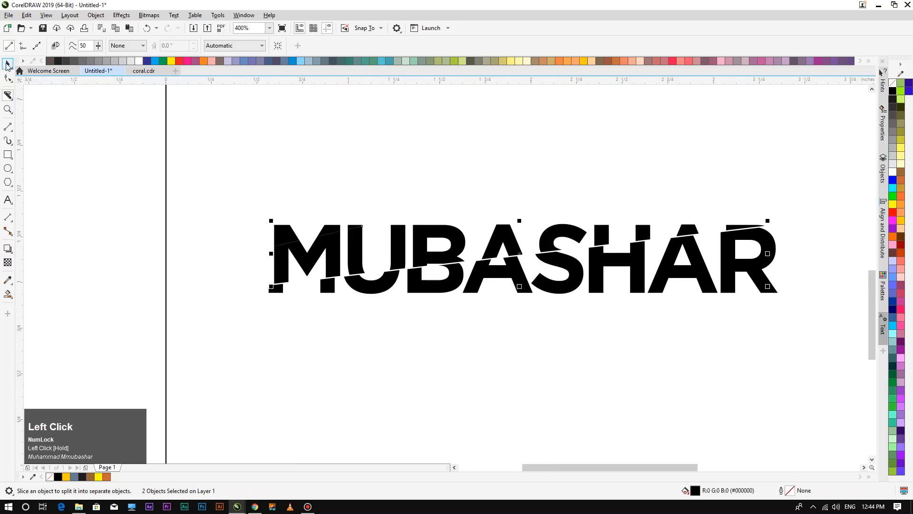
pyautogui.click(295, 236)
pyautogui.press('Delete')
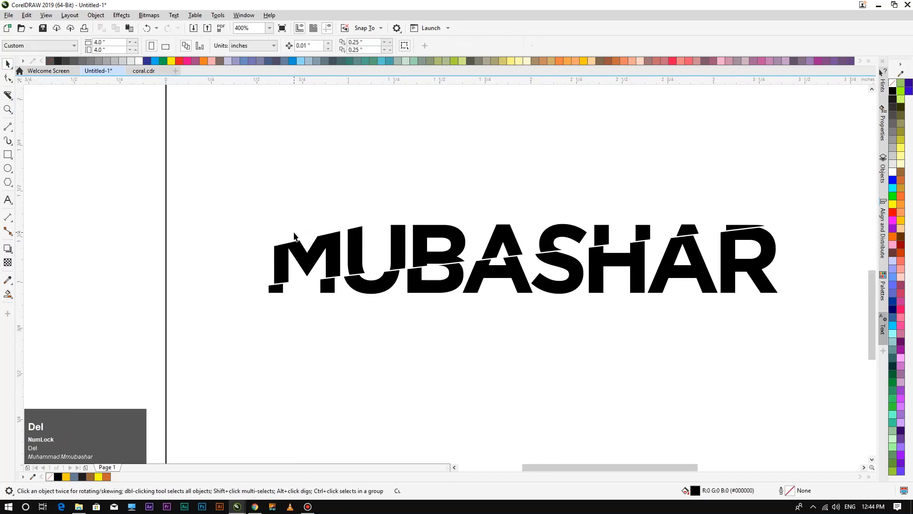
pyautogui.scroll(1, 281, 209)
pyautogui.scroll(-1, 339, 204)
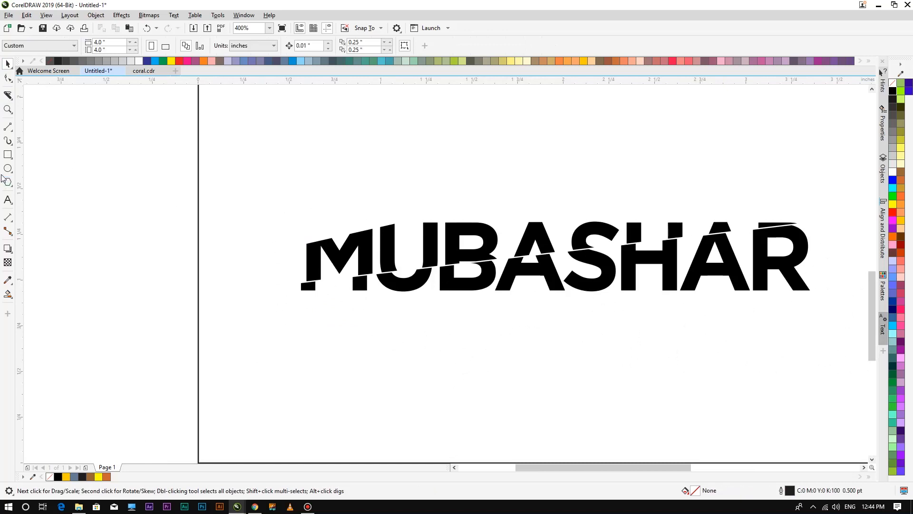
pyautogui.click(8, 127)
# Draw a slanted 2-point line above MUBASHAR and move it closer to the lettering.
pyautogui.moveTo(410, 197); pyautogui.dragTo(248, 246)
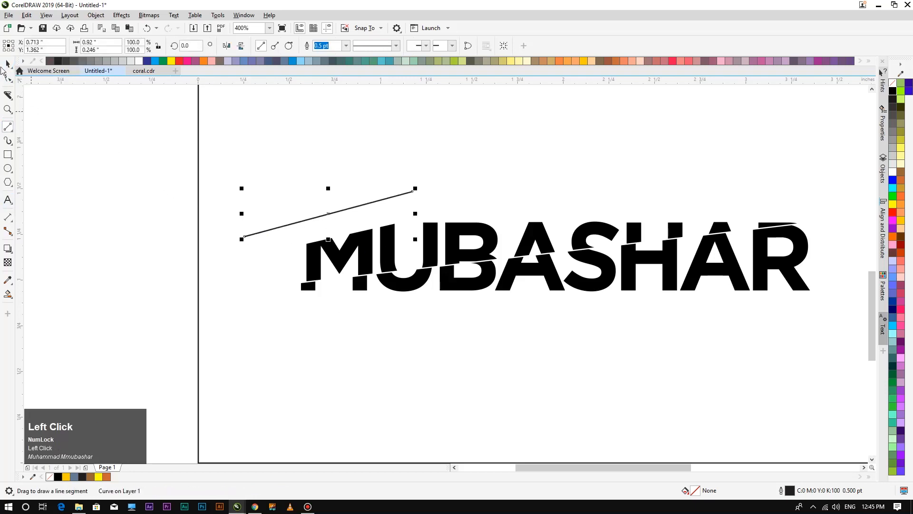
pyautogui.click(8, 65)
pyautogui.click(407, 345)
pyautogui.moveTo(343, 213); pyautogui.dragTo(364, 232)
pyautogui.scroll(3, 365, 232)
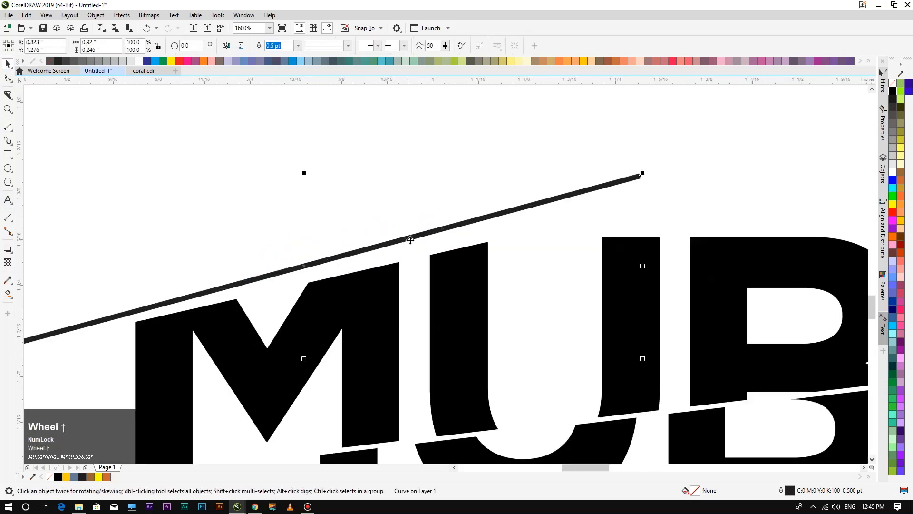
pyautogui.scroll(-1, 427, 204)
# Rotate the line to about 358.4° to match the slice and nudge it above the M.
pyautogui.click(435, 213)
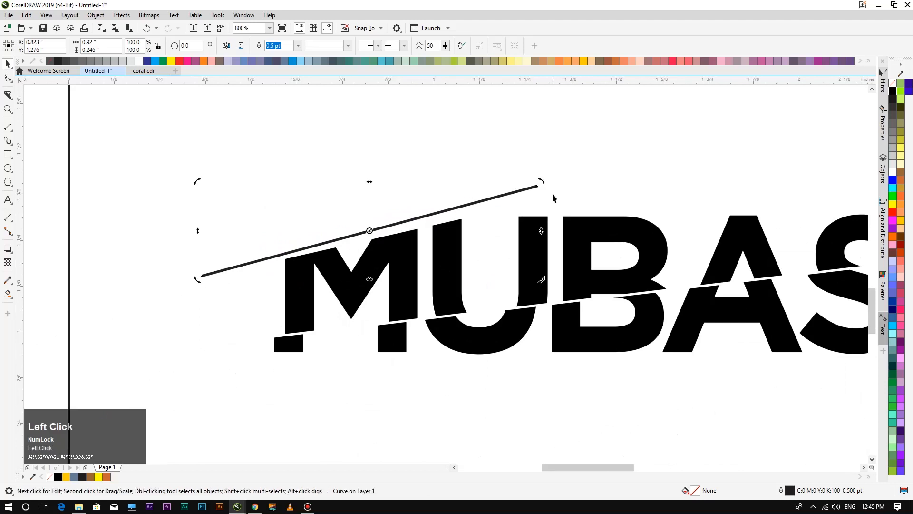
pyautogui.moveTo(541, 183); pyautogui.dragTo(545, 187)
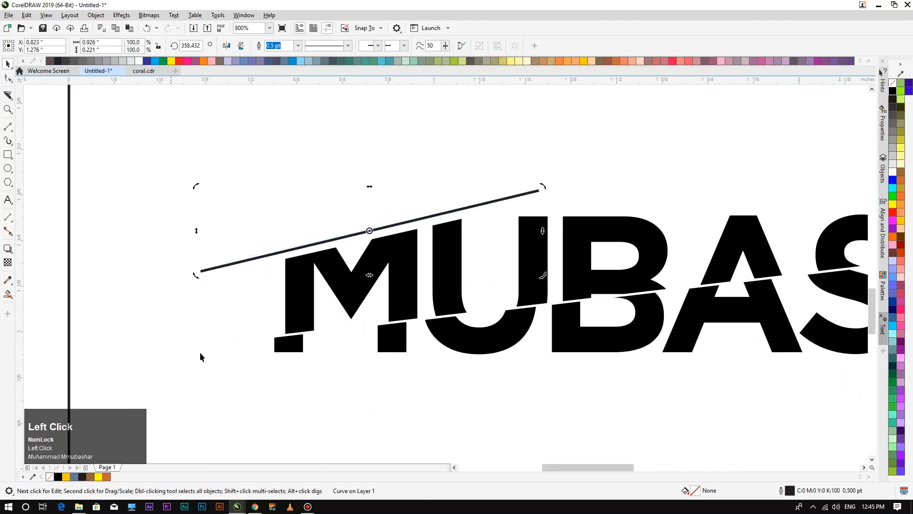
pyautogui.click(392, 376)
pyautogui.moveTo(374, 232); pyautogui.dragTo(376, 239)
pyautogui.click(432, 430)
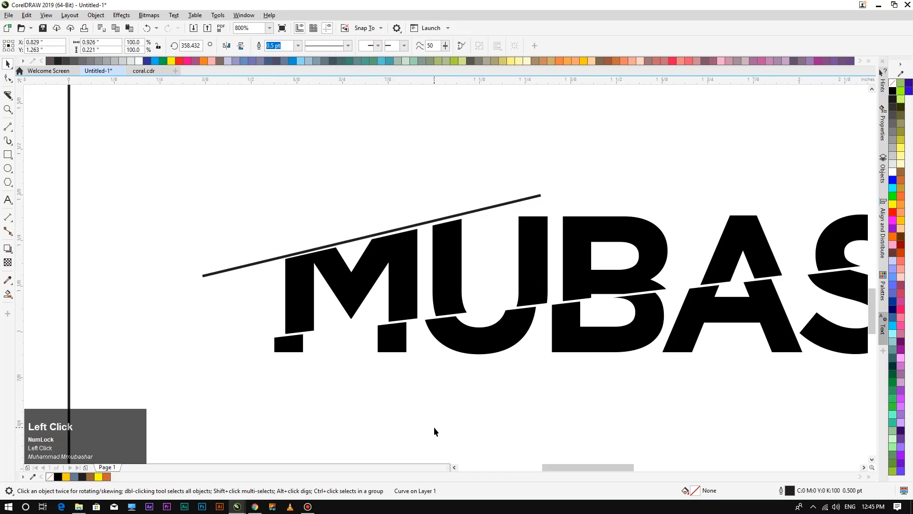
pyautogui.scroll(-2, 432, 430)
pyautogui.scroll(1, 429, 285)
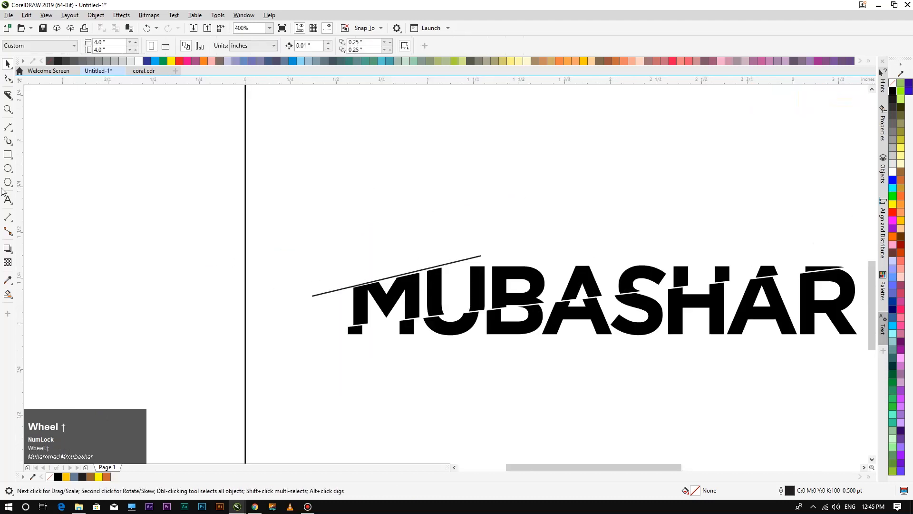
pyautogui.click(8, 200)
pyautogui.click(485, 202)
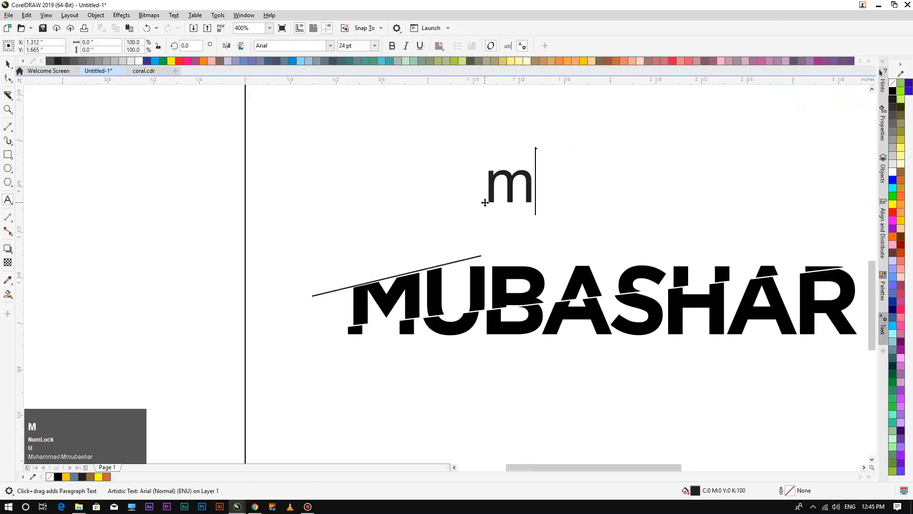
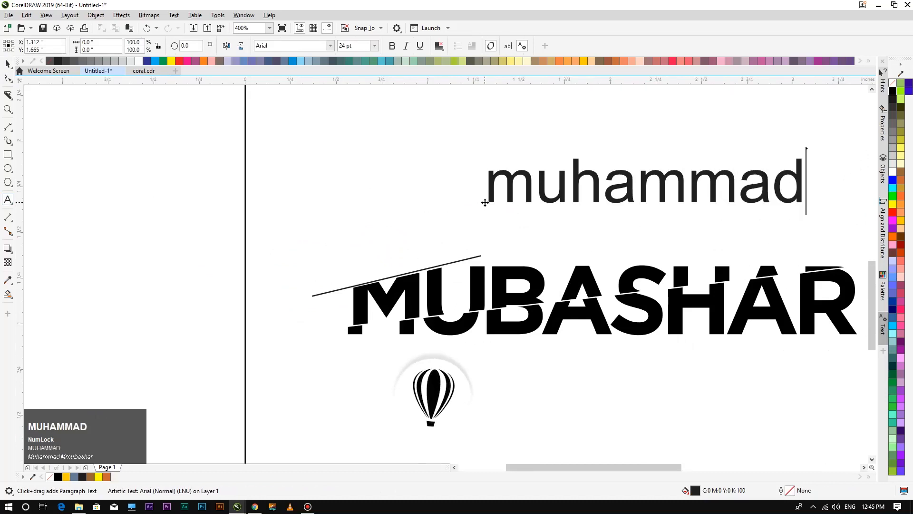
pyautogui.click(8, 63)
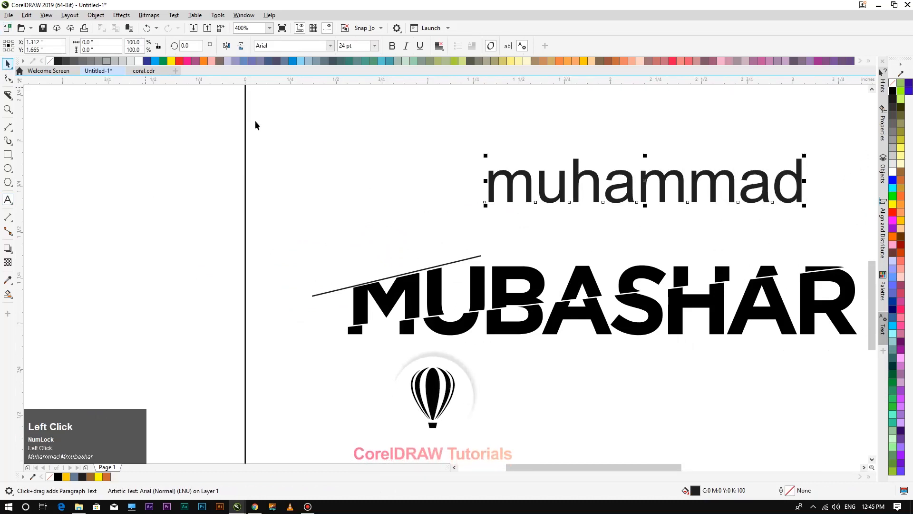
pyautogui.click(315, 46)
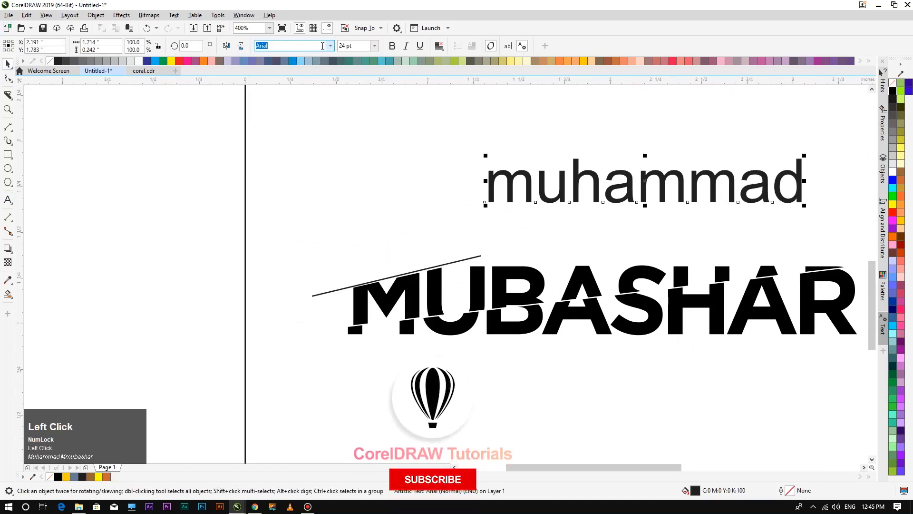
pyautogui.write('Gotham')
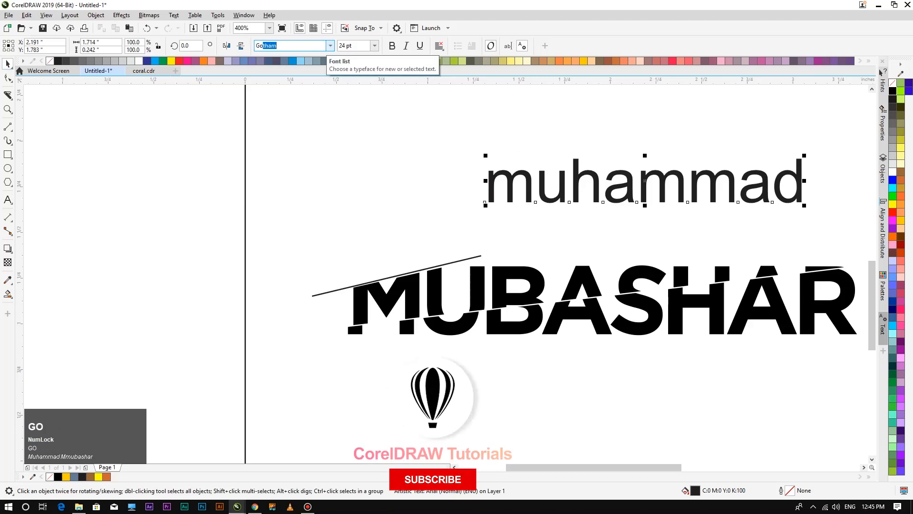
pyautogui.press('Return')
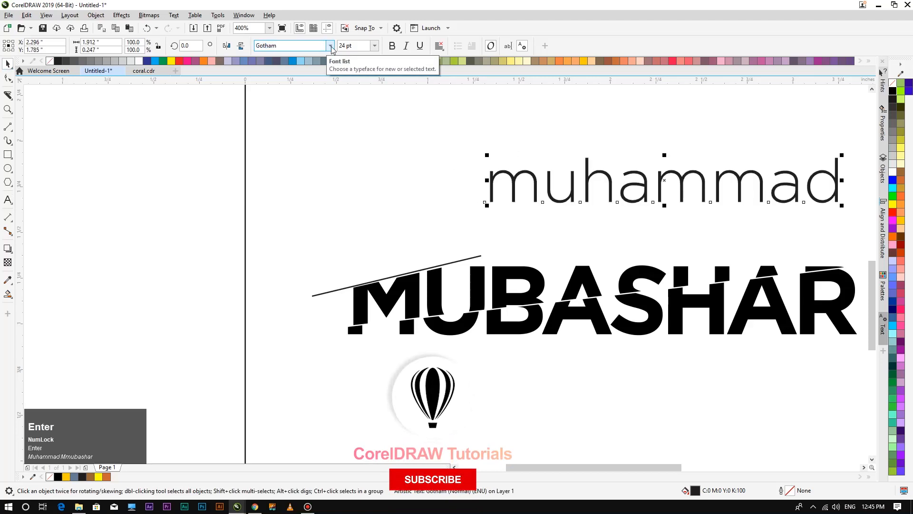
pyautogui.click(329, 45)
pyautogui.moveTo(374, 120)
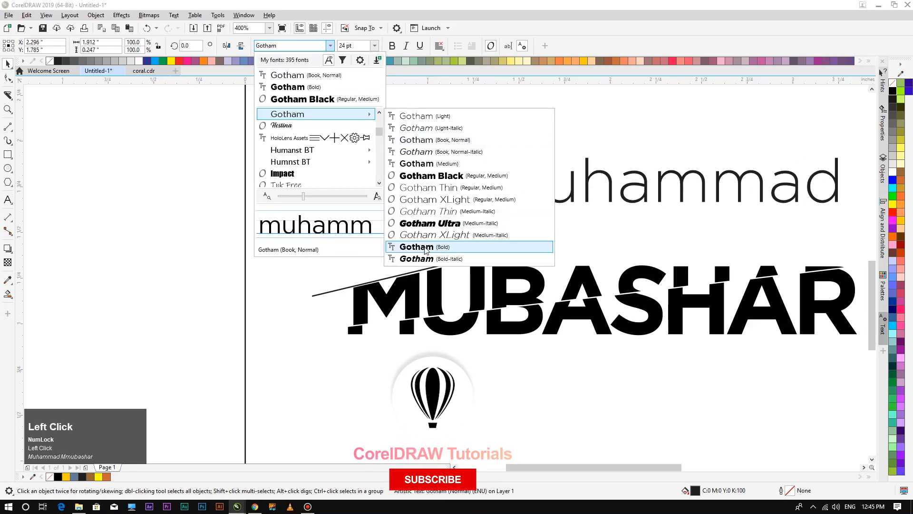
pyautogui.click(434, 244)
pyautogui.moveTo(627, 188); pyautogui.dragTo(503, 199)
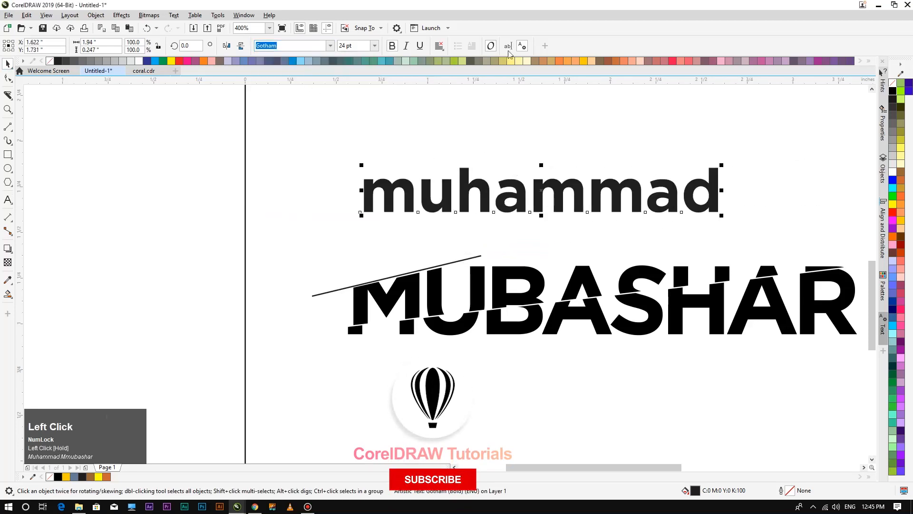
pyautogui.click(893, 91)
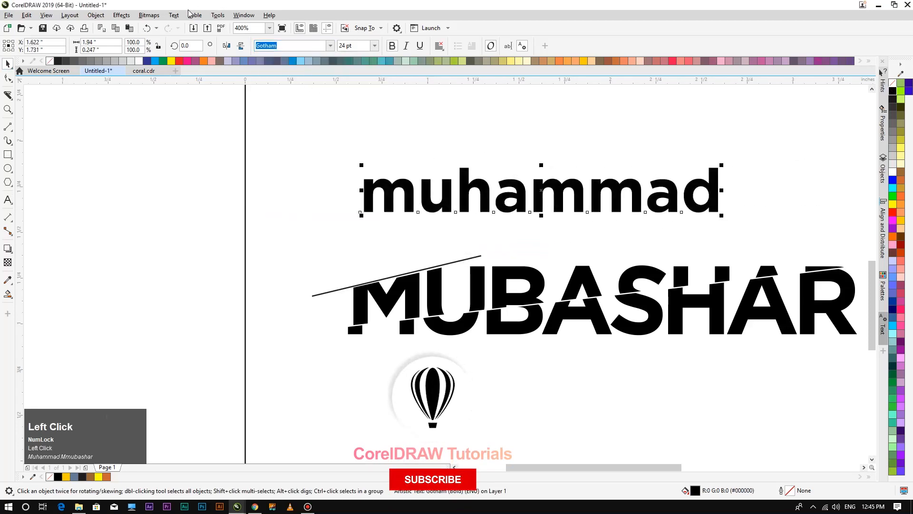
pyautogui.click(174, 15)
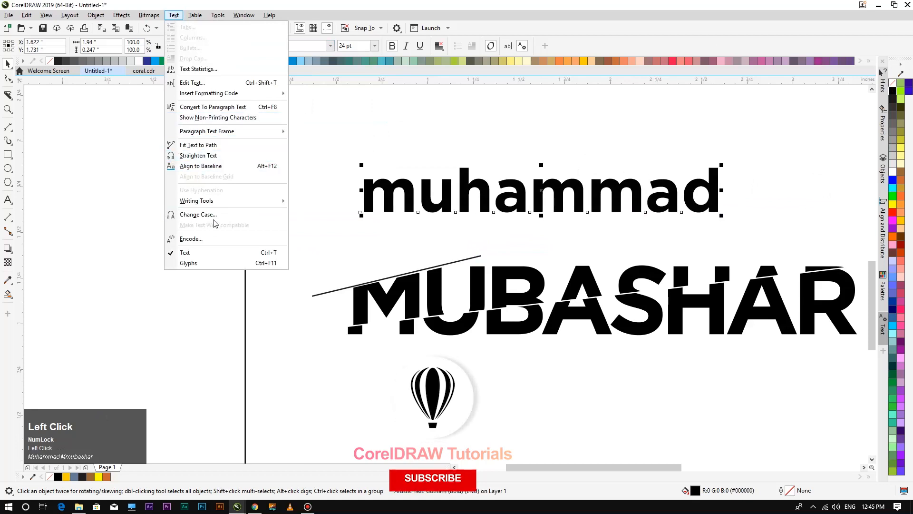
pyautogui.click(238, 215)
pyautogui.click(433, 243)
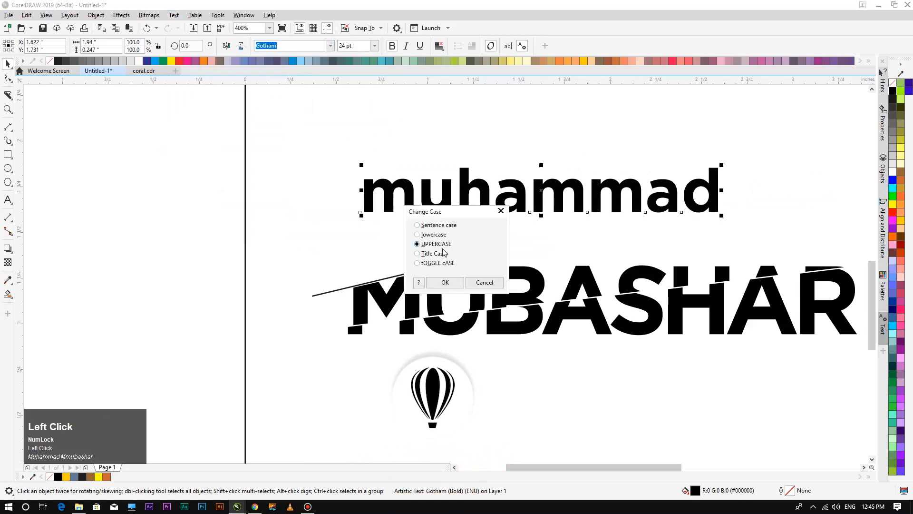
pyautogui.click(450, 284)
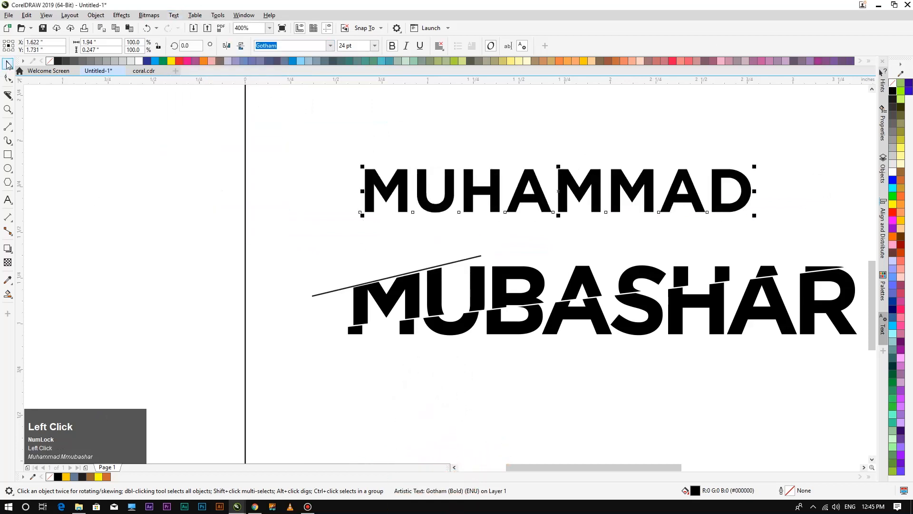
pyautogui.moveTo(755, 170); pyautogui.dragTo(662, 181)
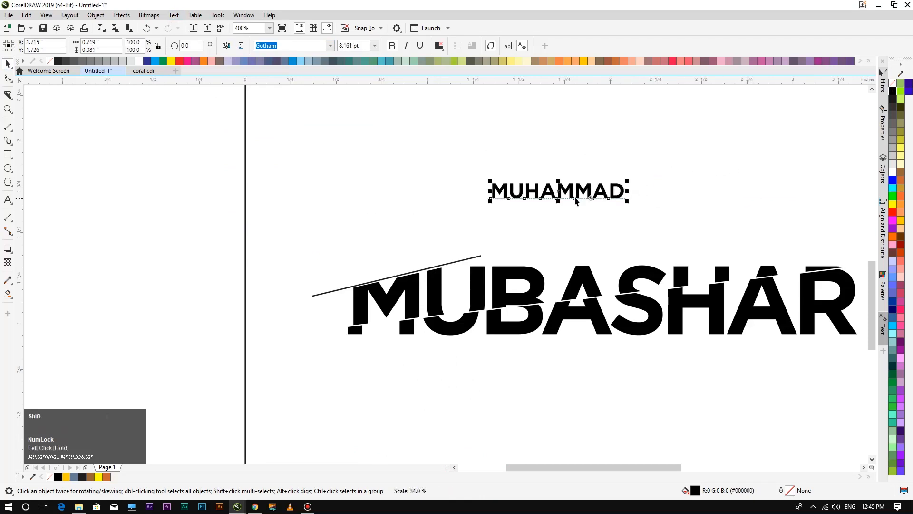
pyautogui.moveTo(548, 188); pyautogui.dragTo(370, 246)
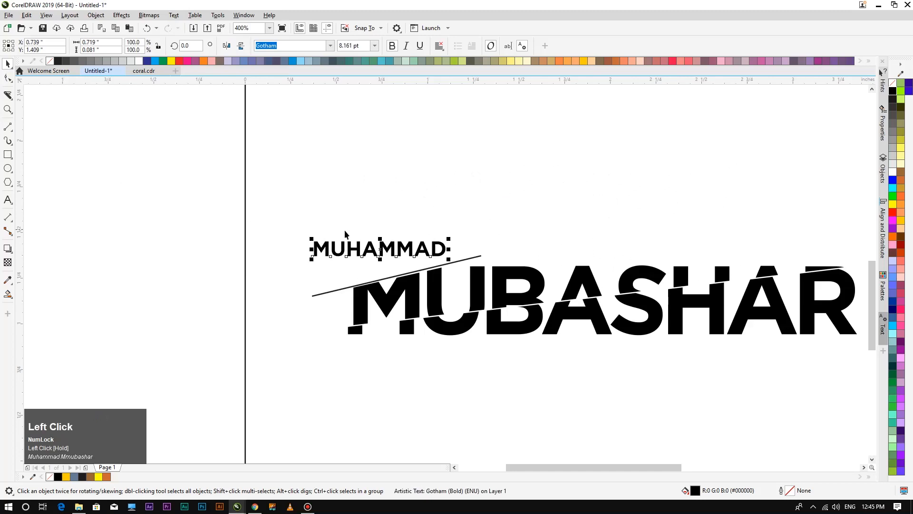
pyautogui.click(392, 249)
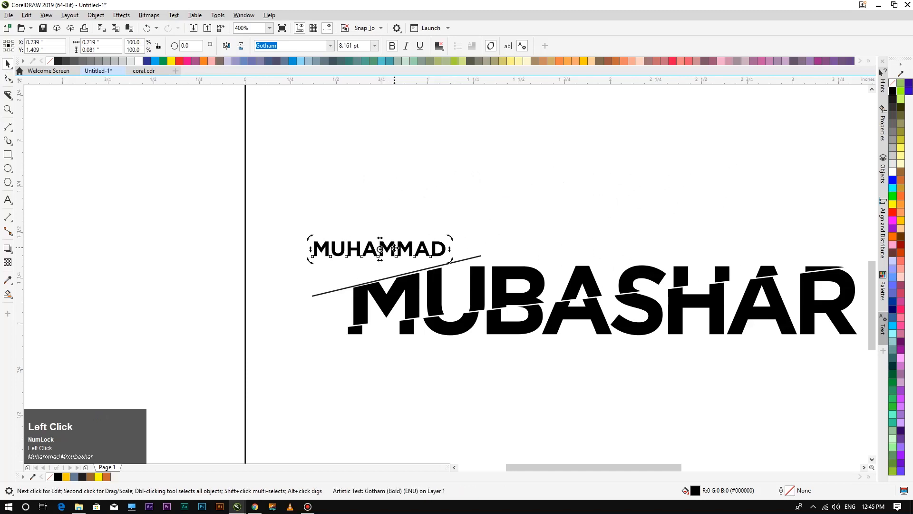
pyautogui.moveTo(451, 237)
pyautogui.mouseDown()
pyautogui.moveTo(447, 214)
pyautogui.moveTo(450, 227)
pyautogui.mouseUp()
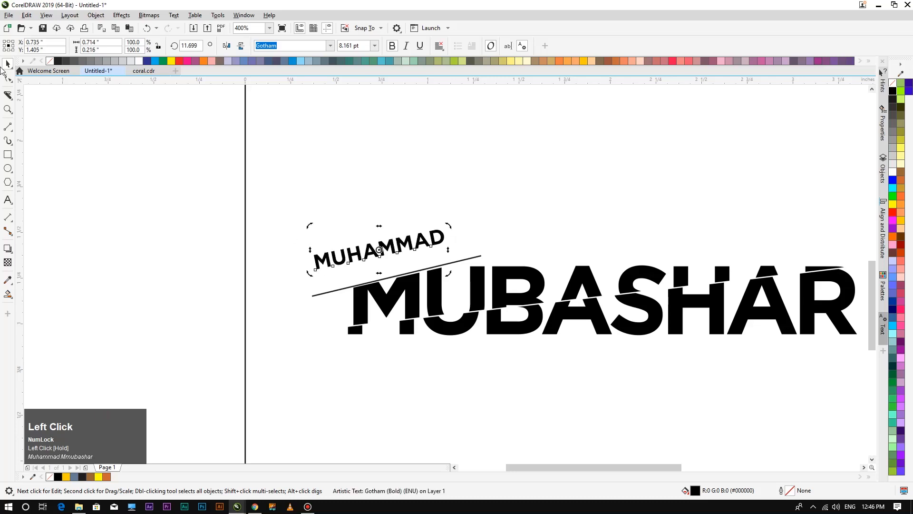
# Lower MUHAMMAD onto the slanted line and increase its tilt to about 13°.
pyautogui.click(215, 230)
pyautogui.moveTo(388, 245); pyautogui.dragTo(400, 266)
pyautogui.moveTo(403, 267); pyautogui.dragTo(403, 267)
pyautogui.click(410, 358)
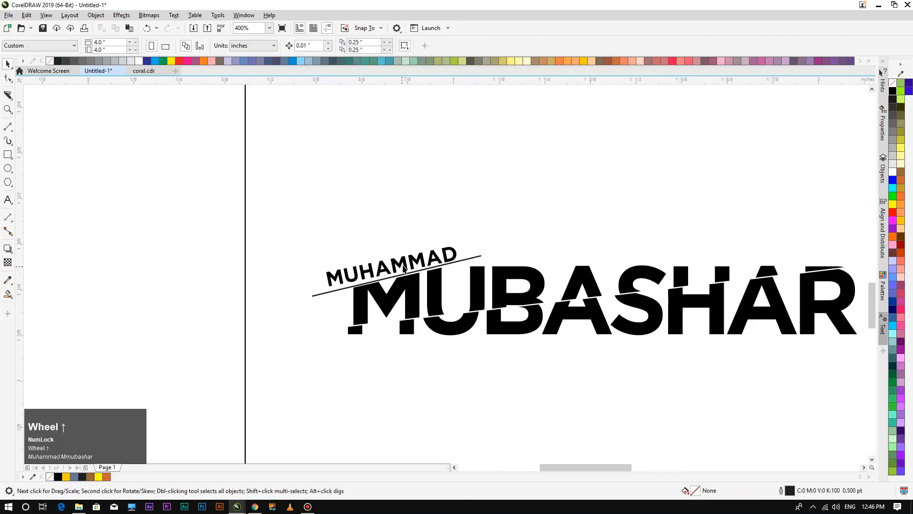
pyautogui.scroll(1, 408, 266)
pyautogui.click(408, 266)
pyautogui.click(399, 261)
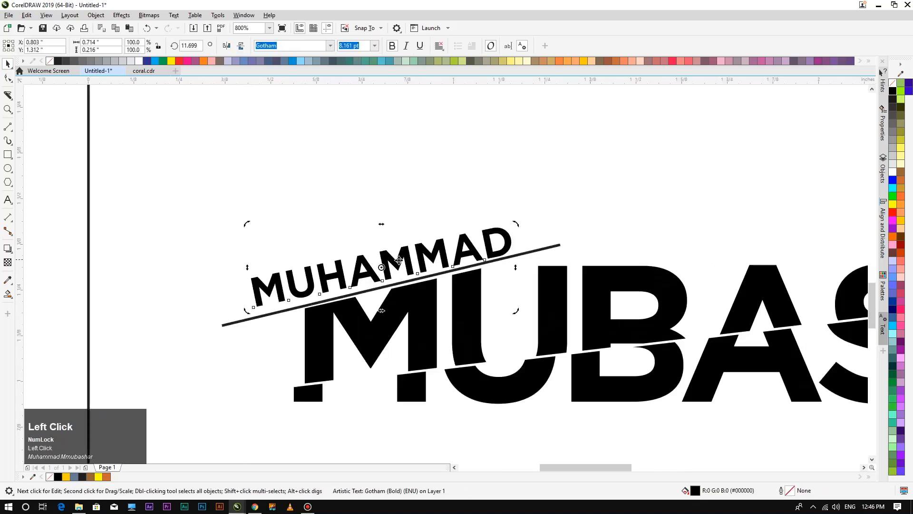
pyautogui.moveTo(244, 222); pyautogui.dragTo(240, 226)
pyautogui.click(230, 216)
pyautogui.click(384, 259)
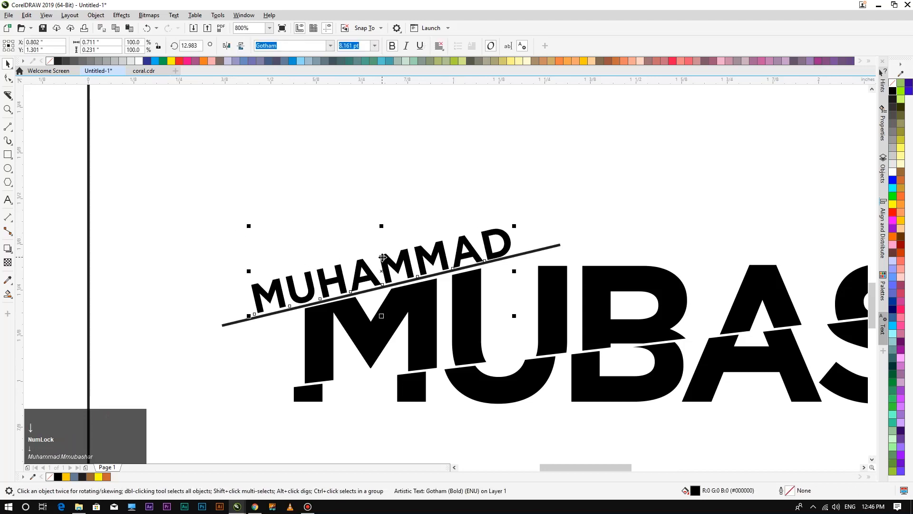
pyautogui.click(408, 459)
pyautogui.scroll(-2, 410, 384)
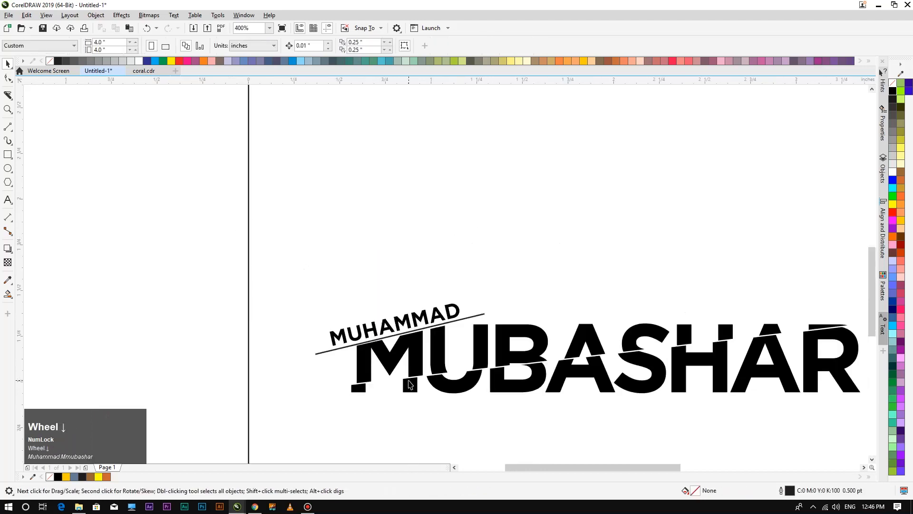
pyautogui.scroll(-2, 397, 381)
pyautogui.moveTo(360, 342); pyautogui.dragTo(525, 413)
pyautogui.moveTo(470, 328); pyautogui.dragTo(468, 331)
pyautogui.press('F4')
pyautogui.click(271, 363)
pyautogui.moveTo(194, 273); pyautogui.dragTo(438, 337)
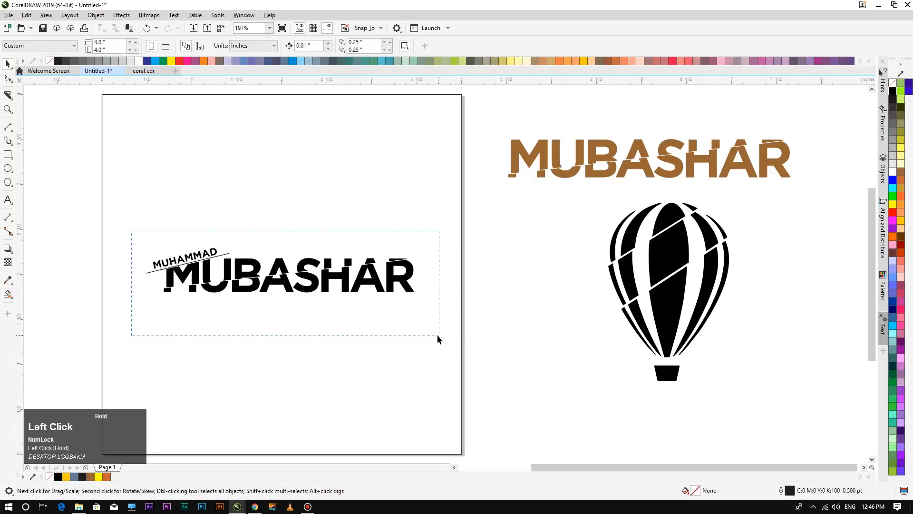
pyautogui.moveTo(372, 280); pyautogui.dragTo(375, 241)
pyautogui.click(336, 323)
pyautogui.scroll(2, 204, 210)
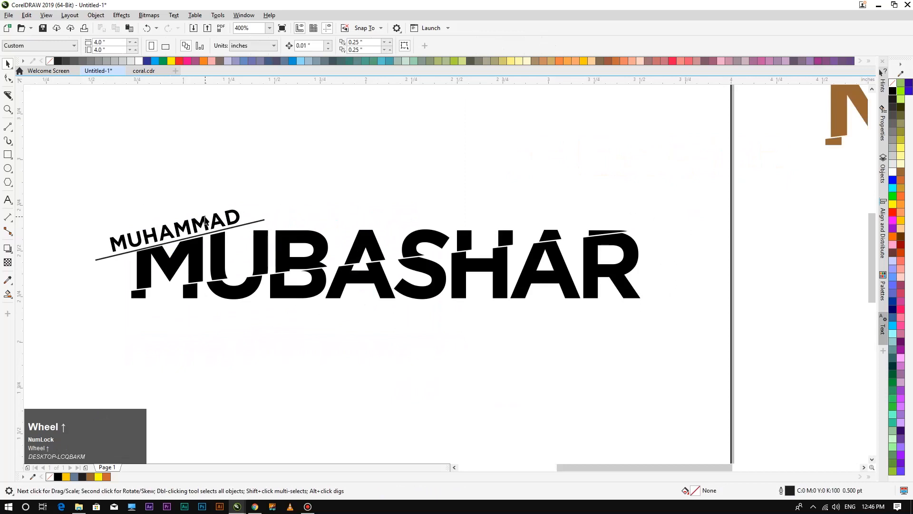
# Tighten the letter spacing of the MUHAMMAD text with the Shape tool.
pyautogui.click(206, 221)
pyautogui.click(9, 78)
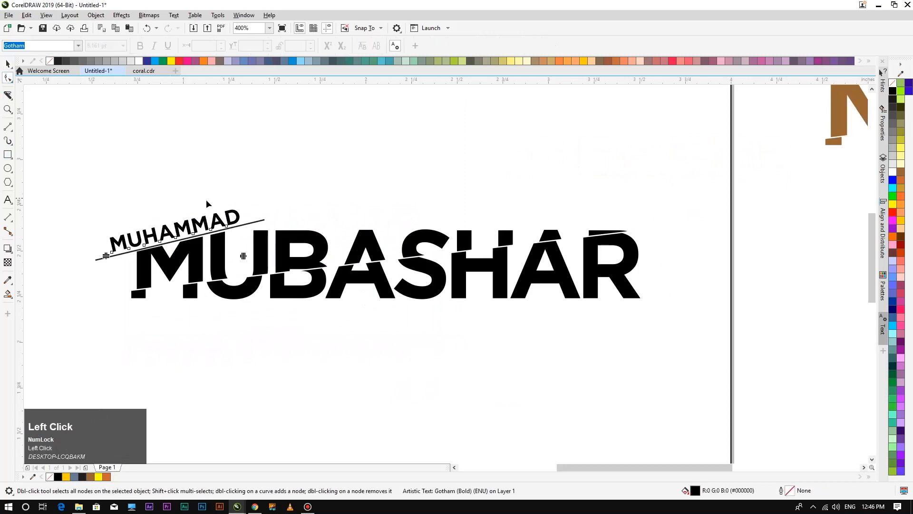
pyautogui.moveTo(245, 256); pyautogui.dragTo(233, 256)
pyautogui.click(10, 70)
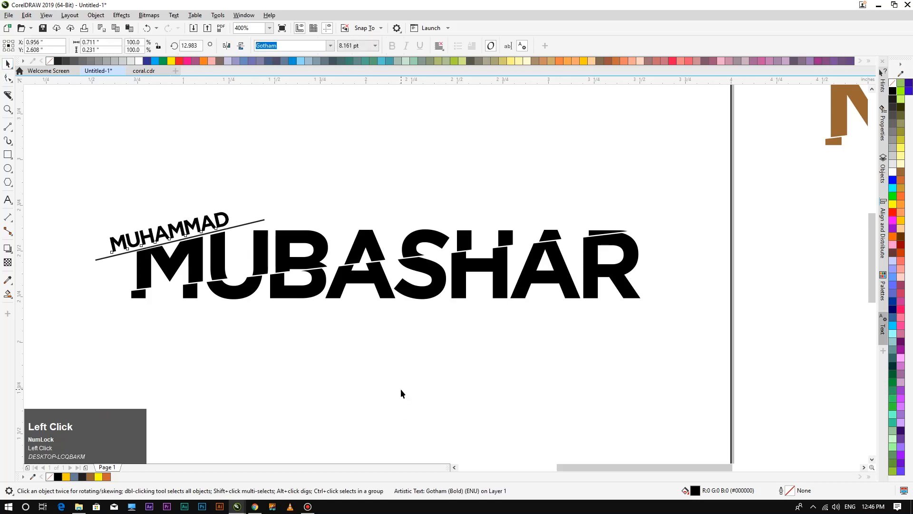
pyautogui.scroll(-2, 522, 331)
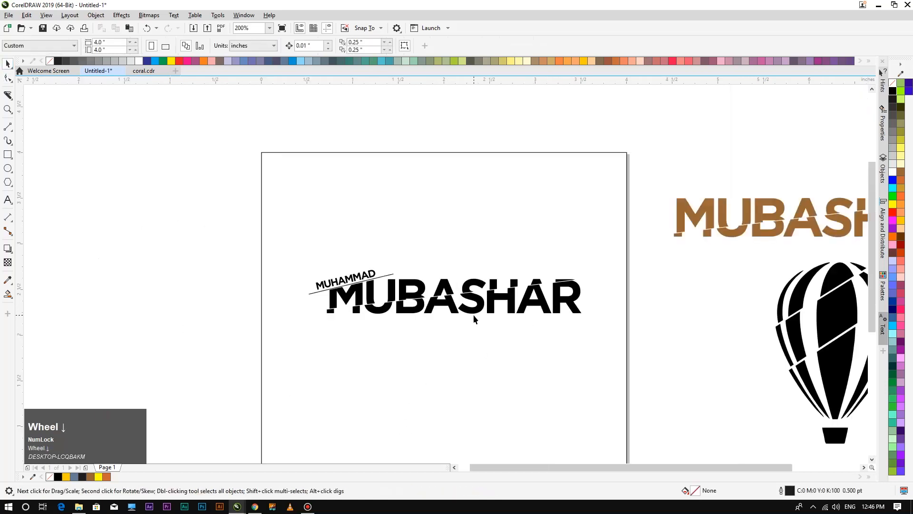
# Move the black sliced wordmark off the page, above the brown MUBASHAR.
pyautogui.press('F4')
pyautogui.moveTo(441, 297); pyautogui.dragTo(307, 266)
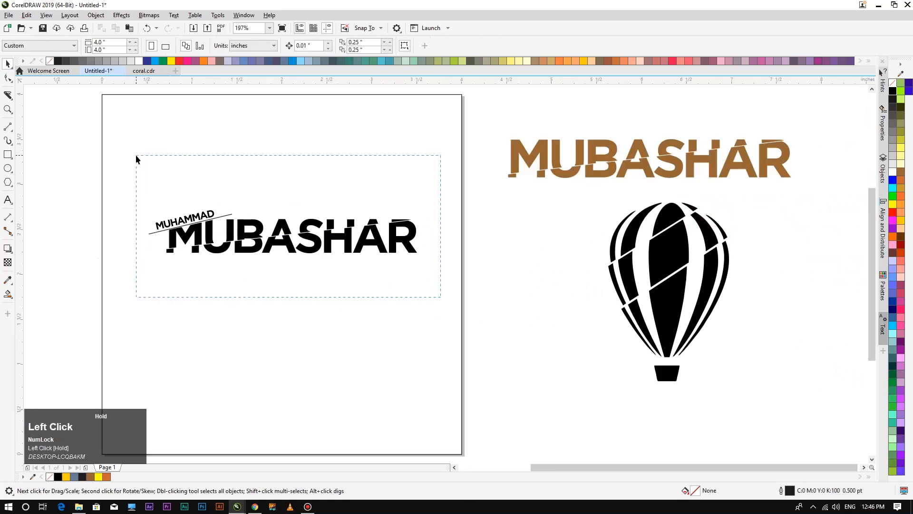
pyautogui.moveTo(136, 159); pyautogui.dragTo(136, 159)
pyautogui.moveTo(283, 230); pyautogui.dragTo(649, 108)
pyautogui.click(557, 221)
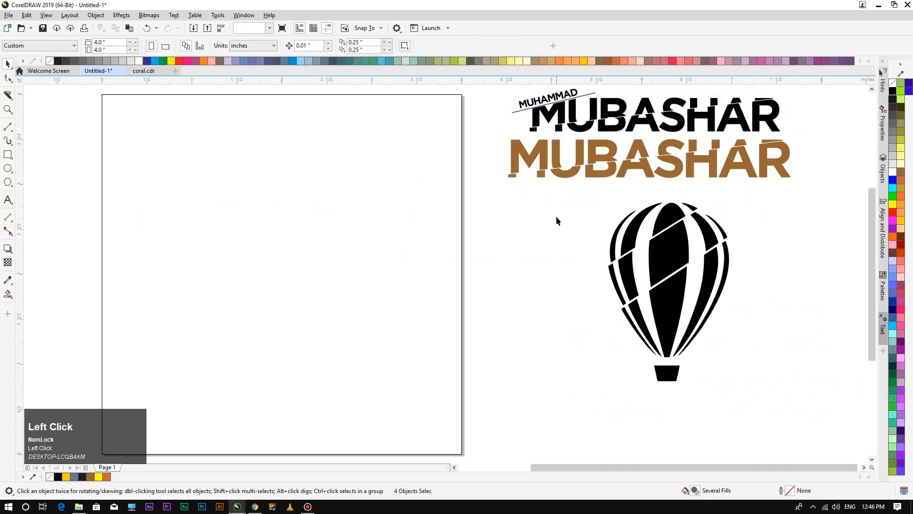
pyautogui.click(254, 507)
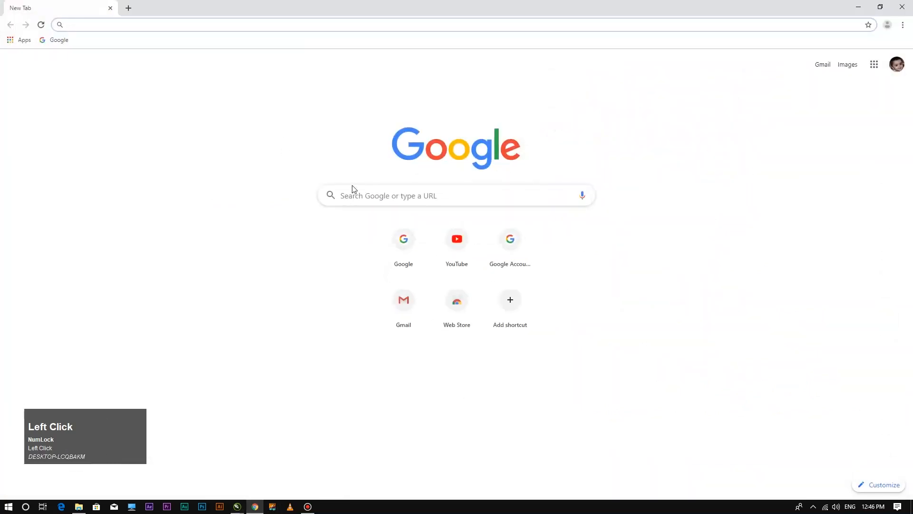
# Search Google for 'run png' and open the running-figure image results.
pyautogui.click(404, 244)
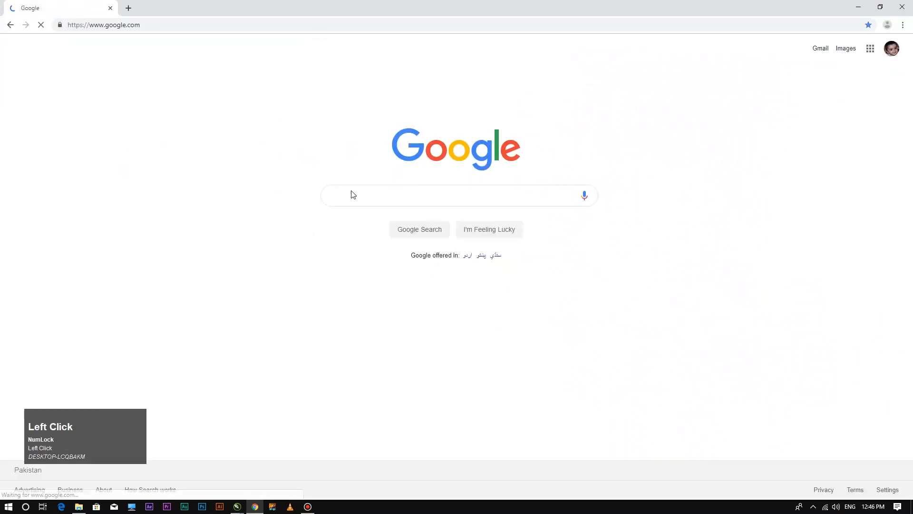
pyautogui.click(368, 199)
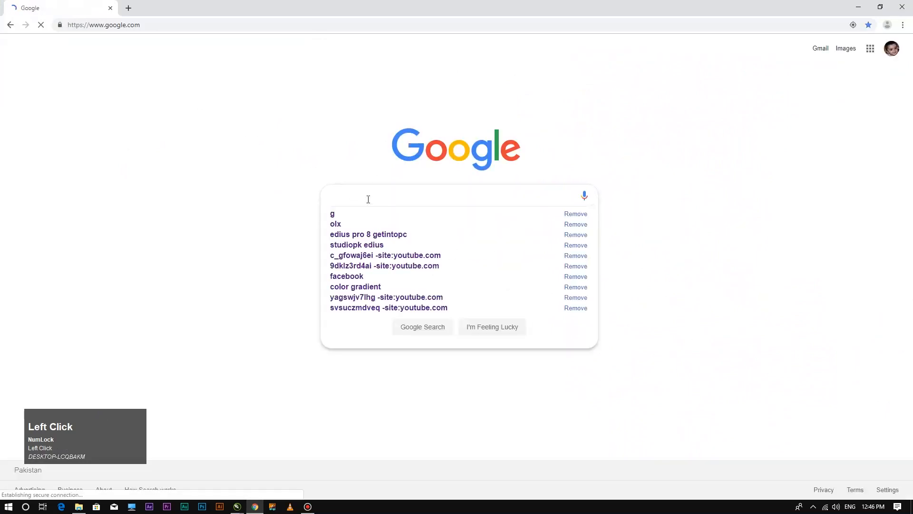
pyautogui.write('run')
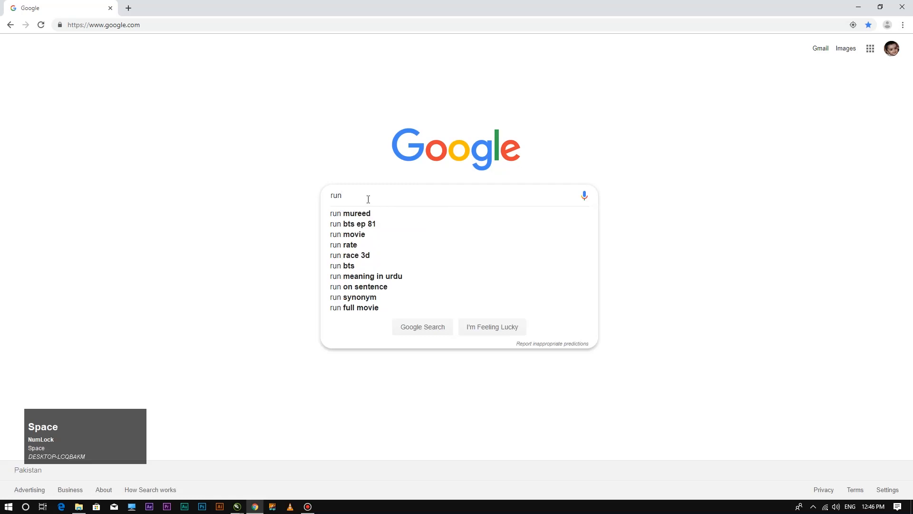
pyautogui.write(' i')
pyautogui.press('BackSpace')
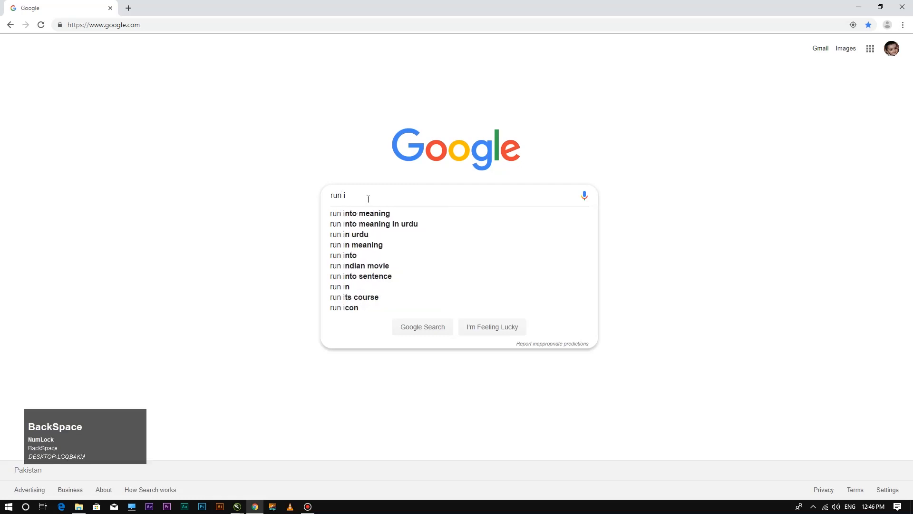
pyautogui.write('png')
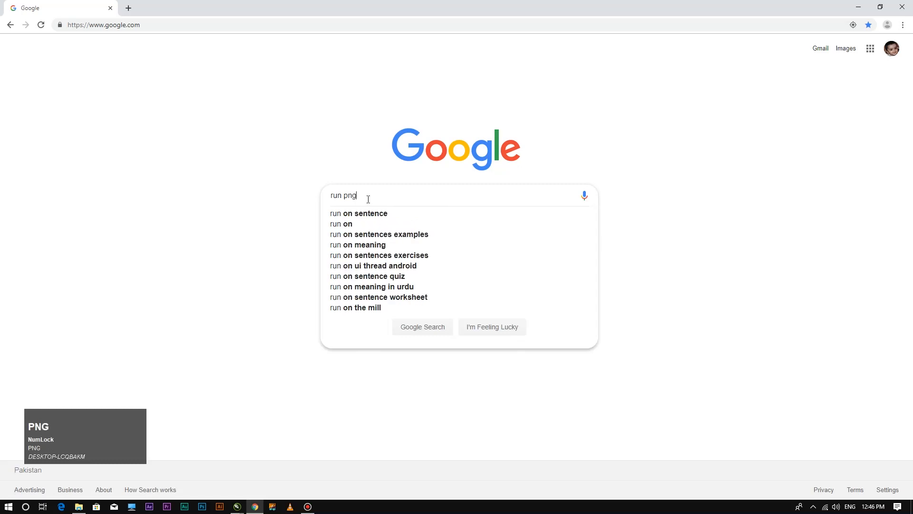
pyautogui.click(363, 214)
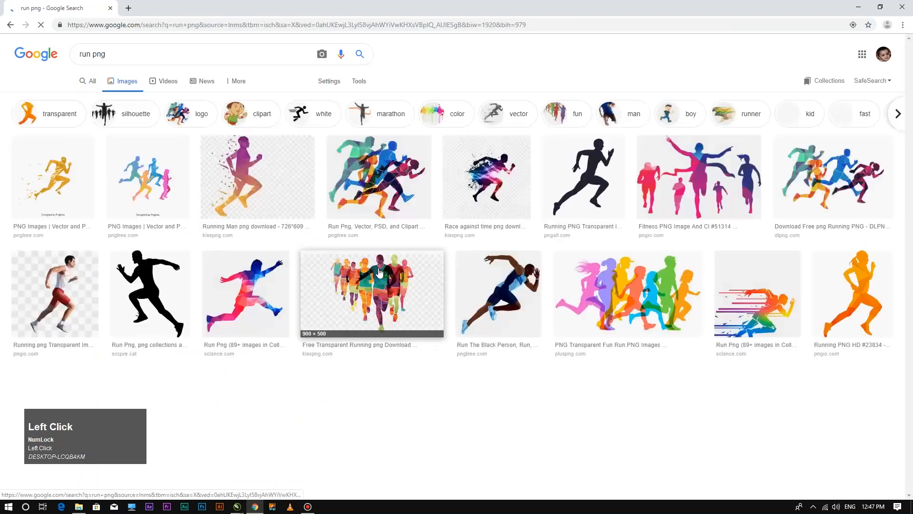
# Save the sprinter-in-red-shorts image to the Desktop, then minimize Chrome.
pyautogui.click(50, 289)
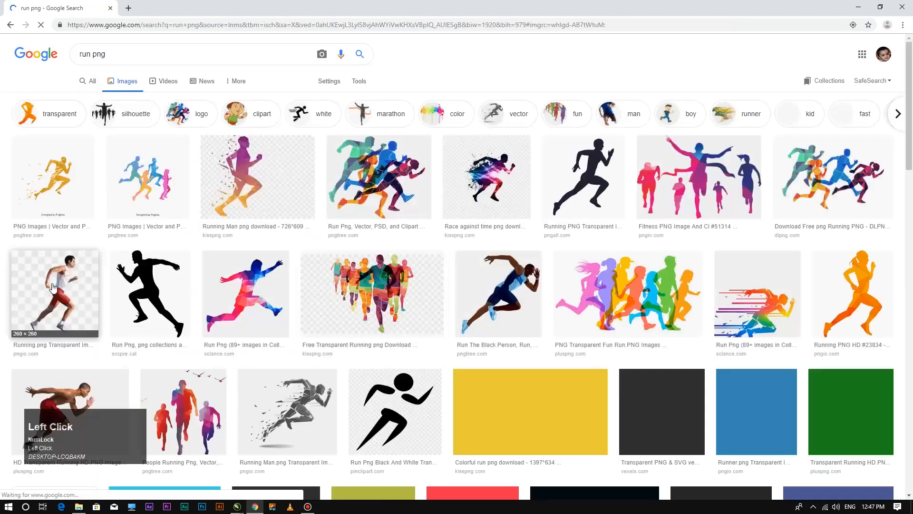
pyautogui.scroll(-4, 280, 286)
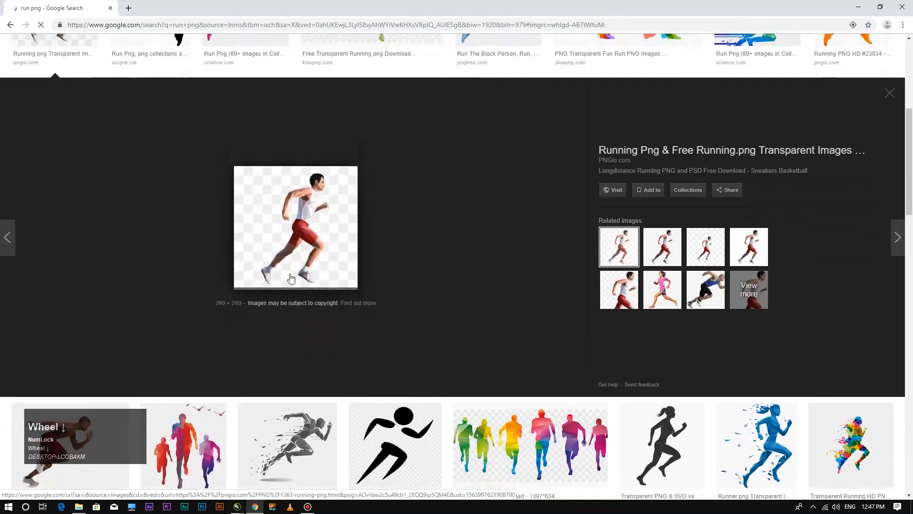
pyautogui.click(79, 346)
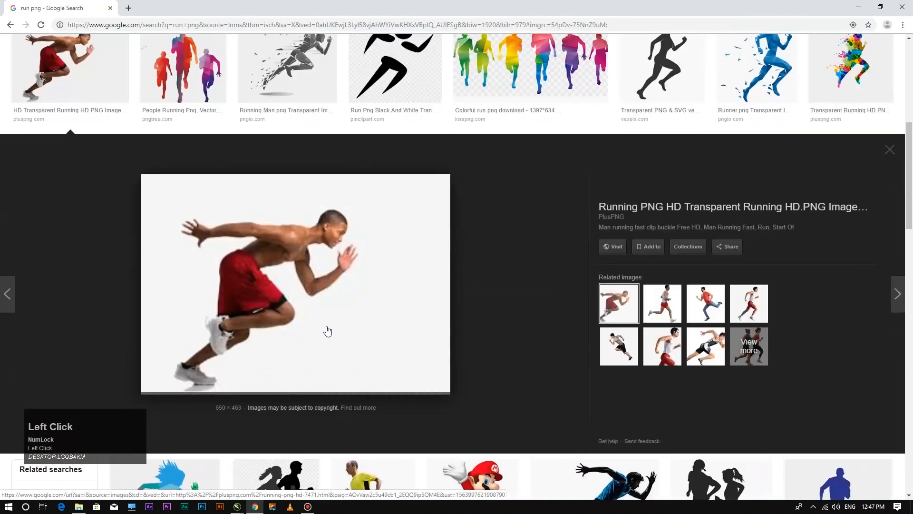
pyautogui.rightClick(312, 275)
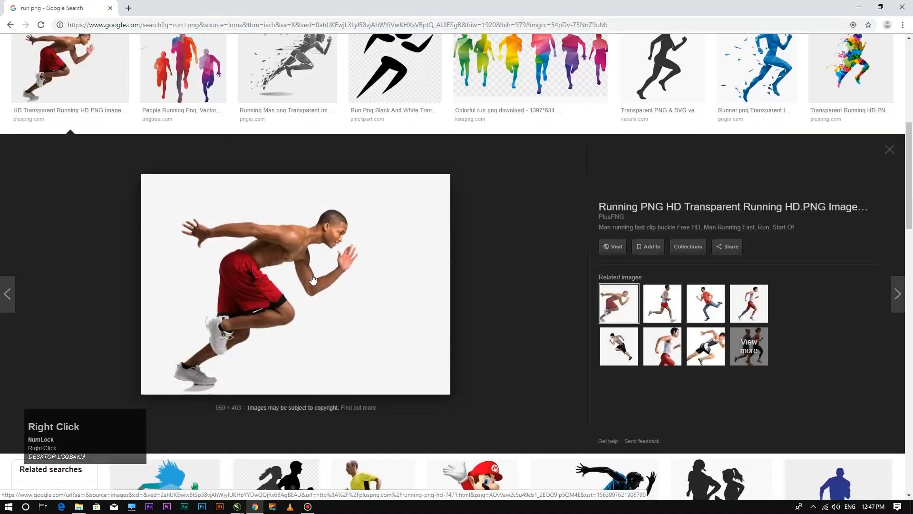
pyautogui.click(344, 361)
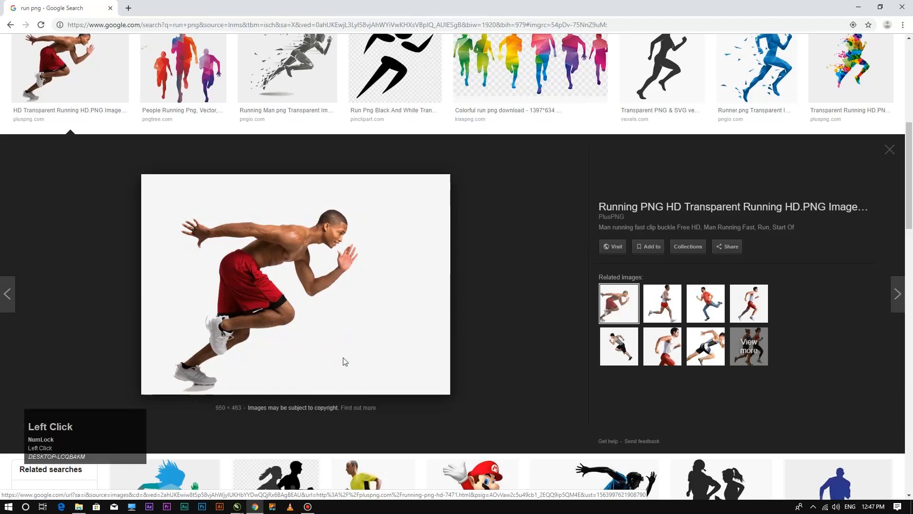
pyautogui.click(199, 123)
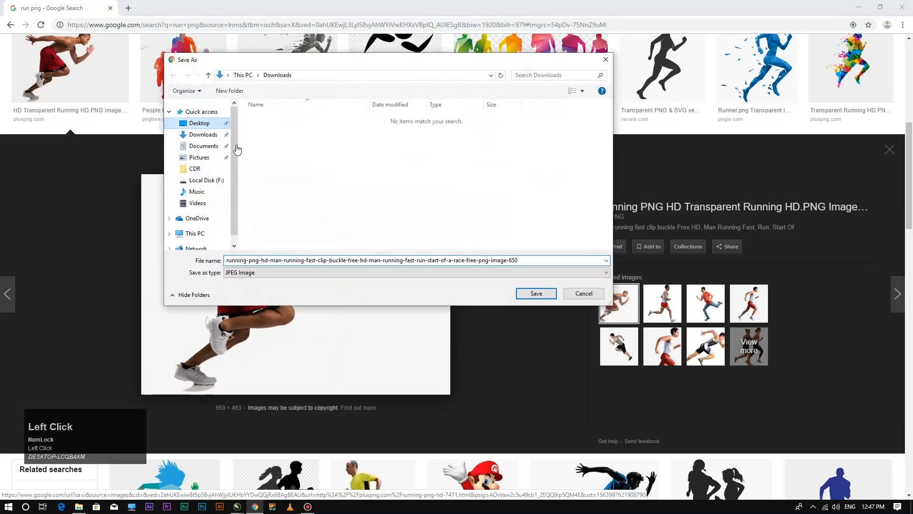
pyautogui.click(535, 292)
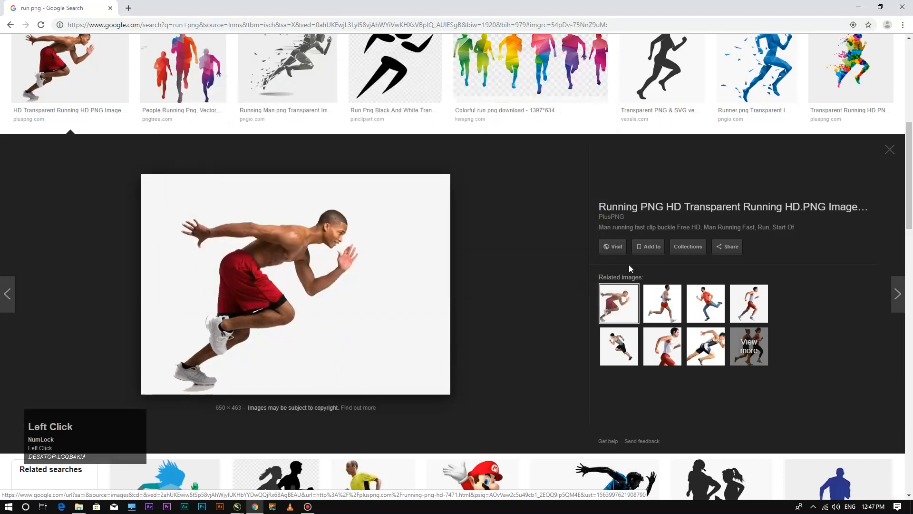
pyautogui.click(888, 148)
pyautogui.click(859, 7)
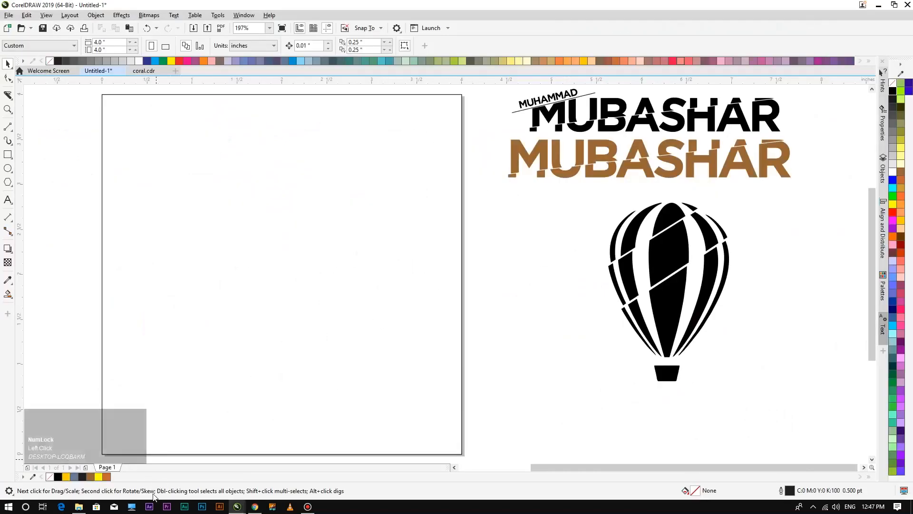
# Launch Photoshop and return to the CorelDRAW page with the Pick tool.
pyautogui.click(200, 507)
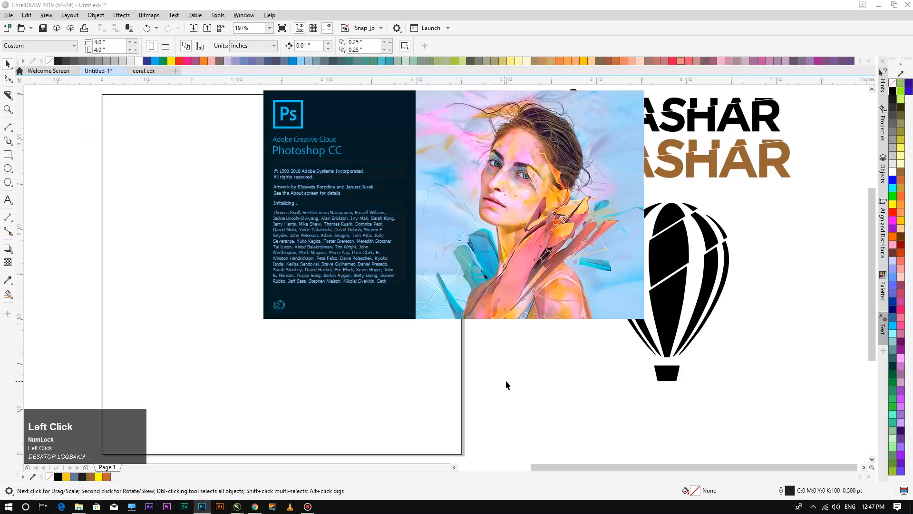
pyautogui.click(786, 284)
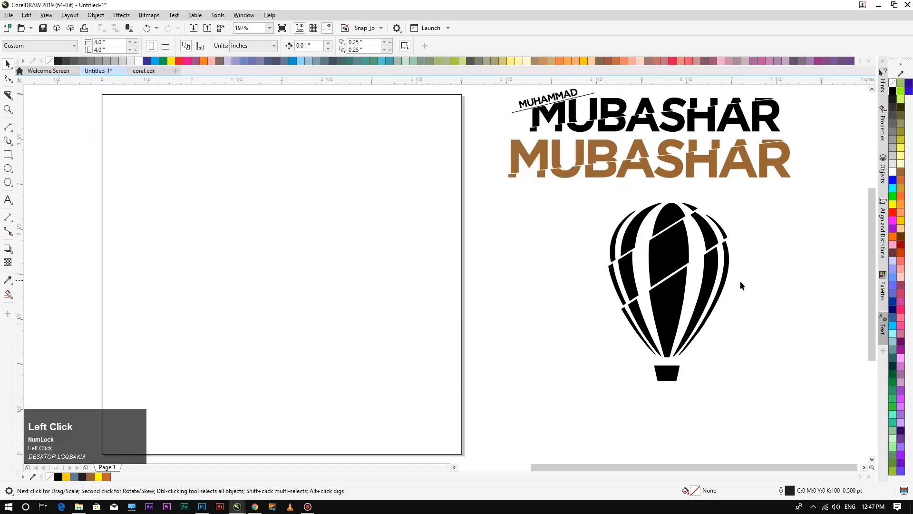
pyautogui.scroll(-3, 299, 293)
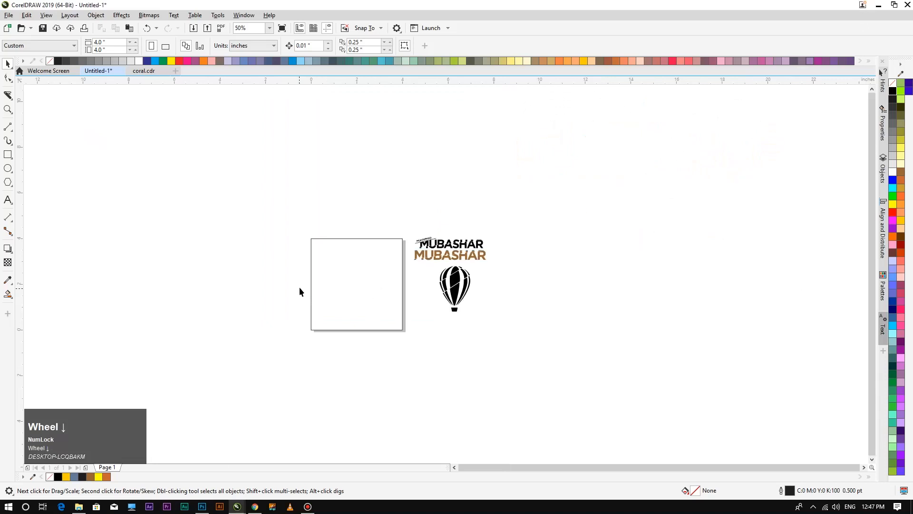
pyautogui.scroll(3, 357, 290)
pyautogui.click(439, 273)
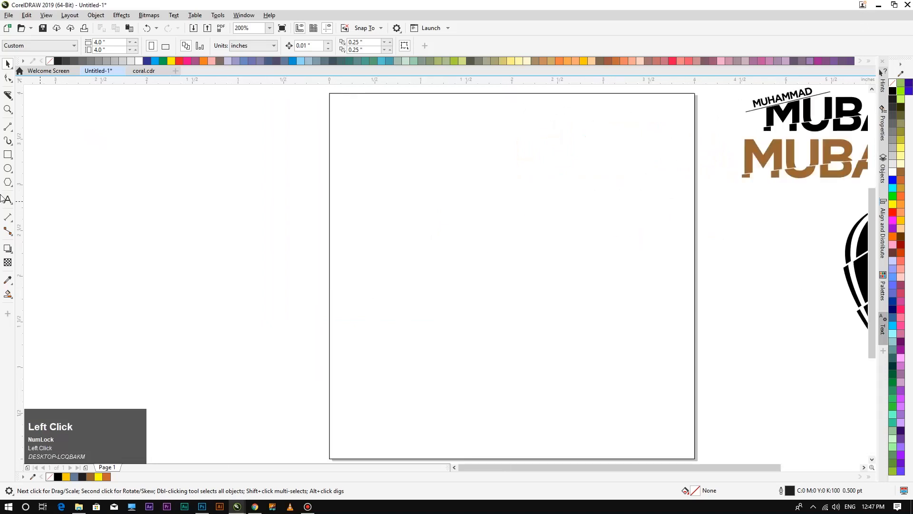
pyautogui.click(10, 199)
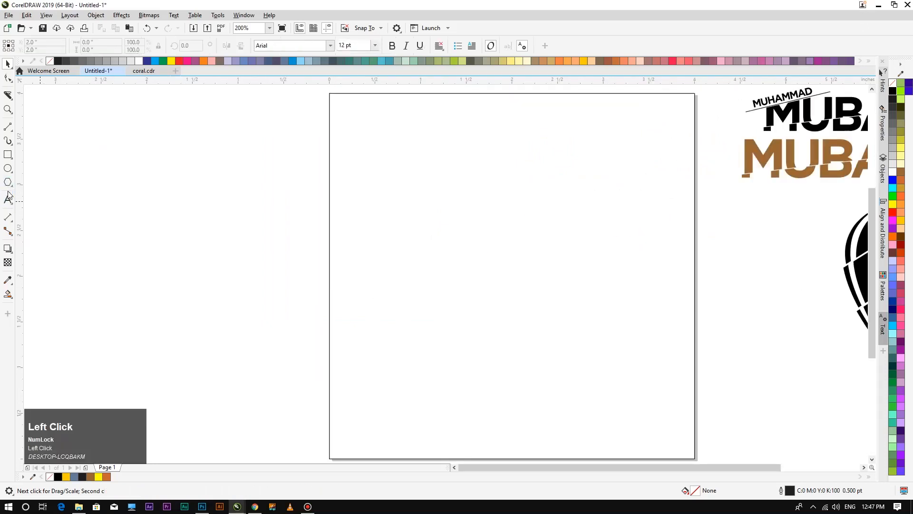
pyautogui.click(7, 64)
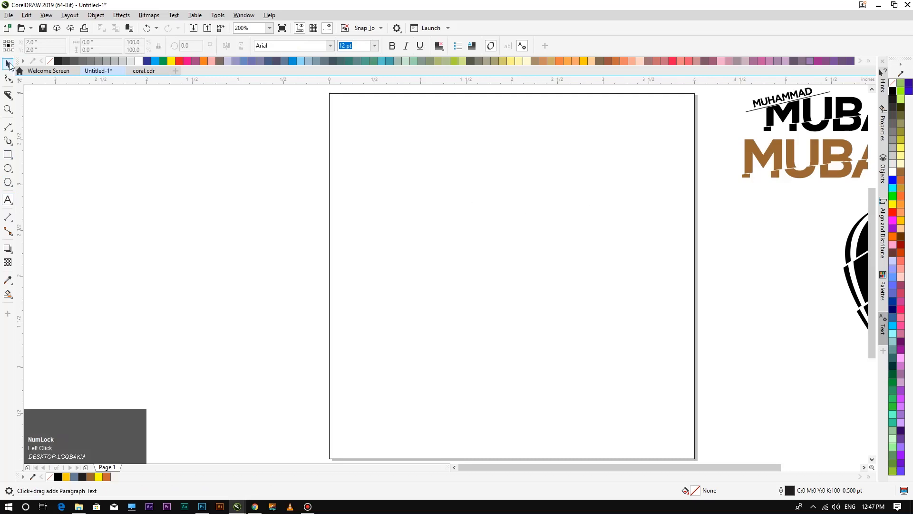
# Unlock the page-size rectangle and minimize Photoshop.
pyautogui.click(530, 205)
pyautogui.rightClick(530, 204)
pyautogui.click(552, 227)
pyautogui.click(300, 238)
pyautogui.scroll(-2, 483, 240)
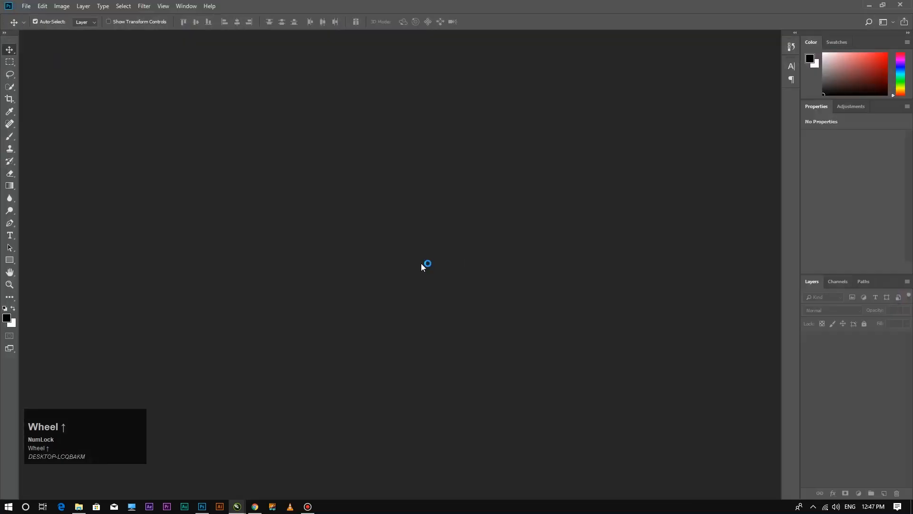
pyautogui.click(869, 5)
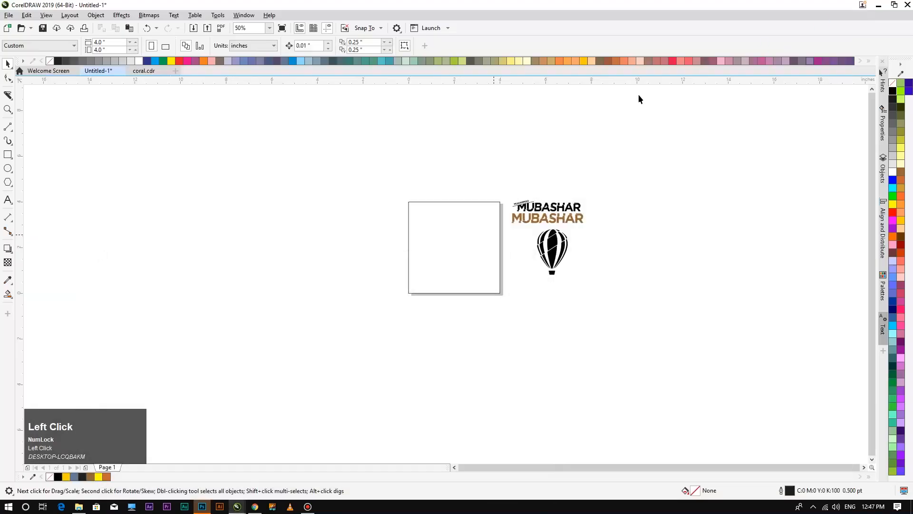
# Give the page rectangle a diagonal gray fountain fill, dark top-left to white bottom-right.
pyautogui.click(453, 236)
pyautogui.press('F4')
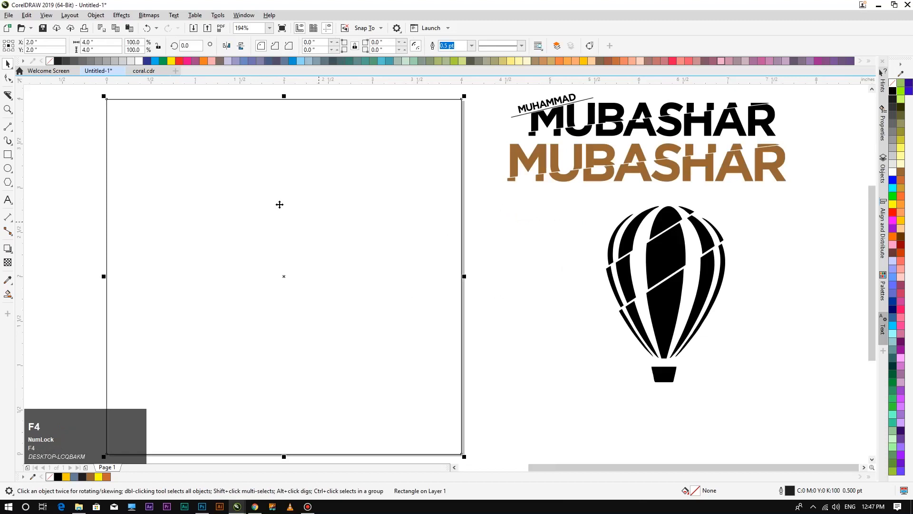
pyautogui.press('g')
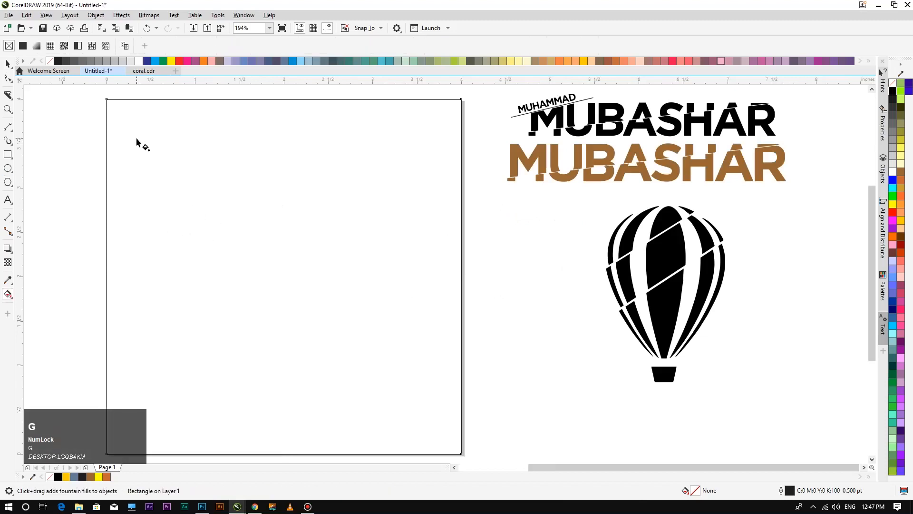
pyautogui.moveTo(95, 92); pyautogui.dragTo(466, 458)
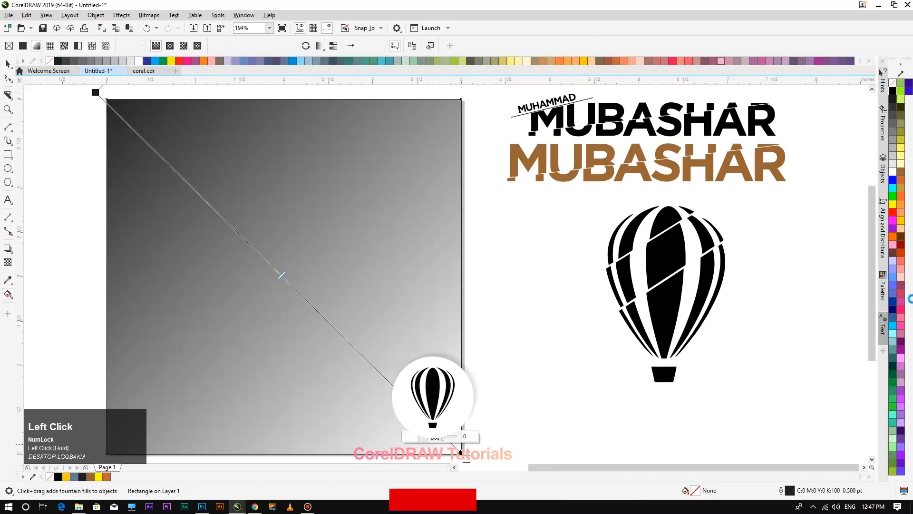
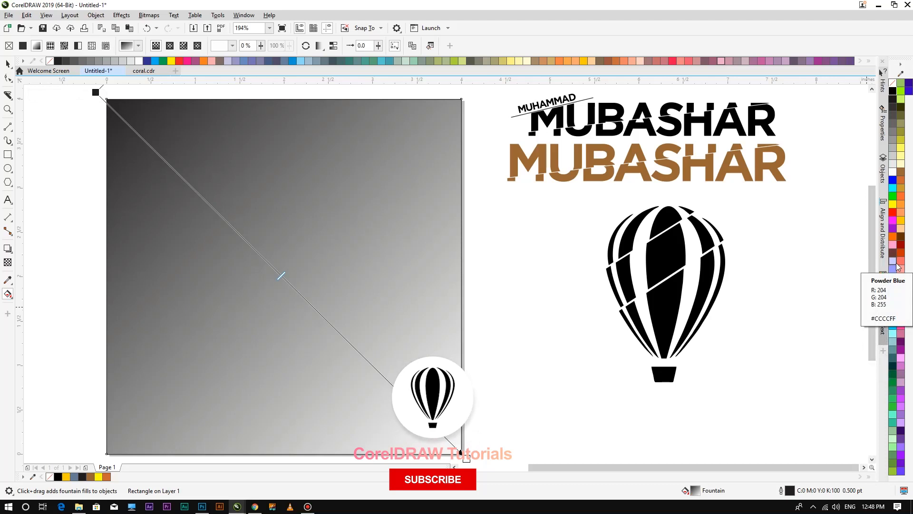
# Set the square's fountain fill nodes to cyan at top-left and yellow at bottom-right.
pyautogui.click(901, 220)
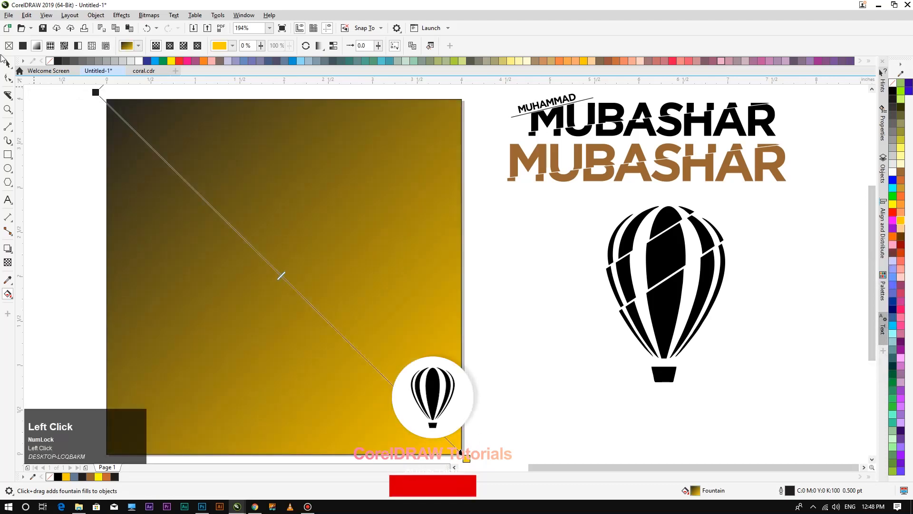
pyautogui.click(96, 92)
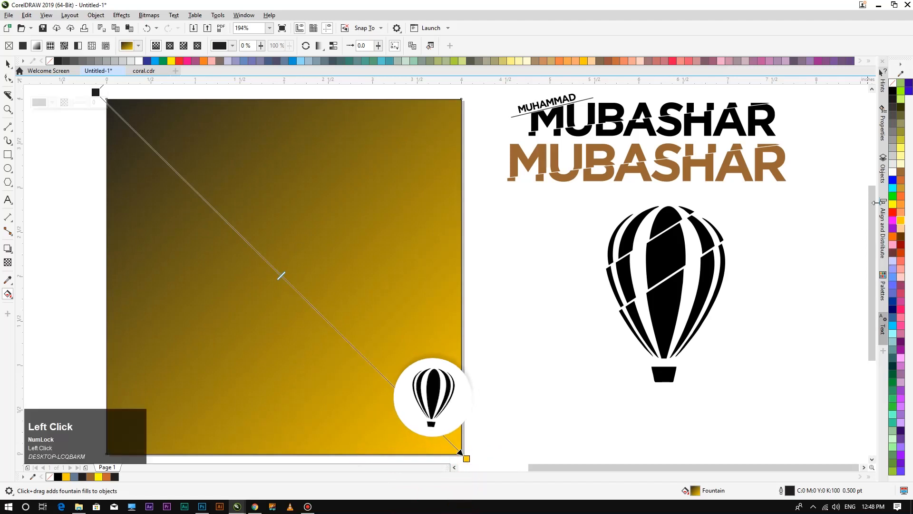
pyautogui.click(893, 206)
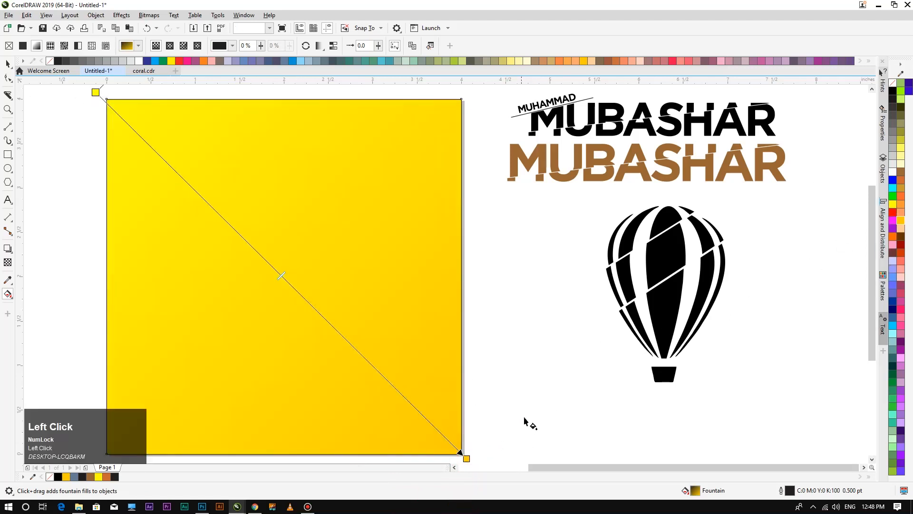
pyautogui.scroll(-1, 617, 336)
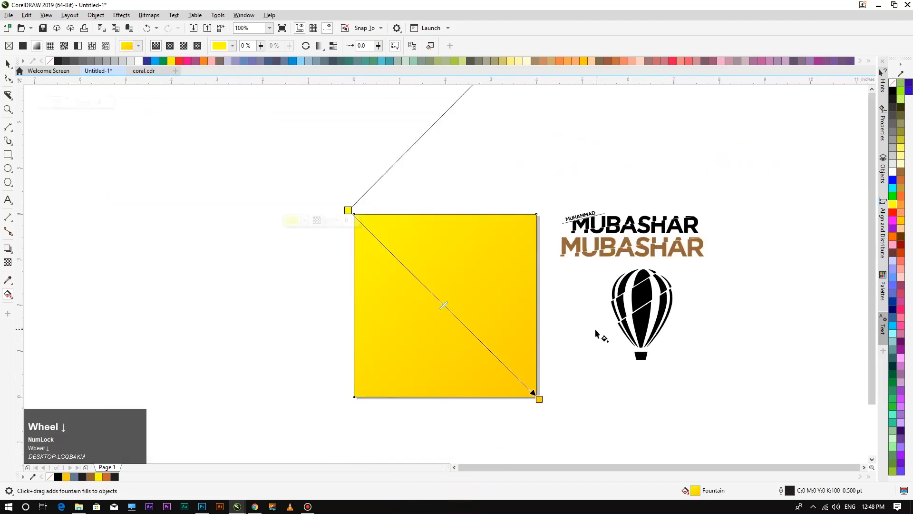
pyautogui.scroll(1, 596, 333)
pyautogui.click(892, 327)
pyautogui.scroll(-1, 478, 271)
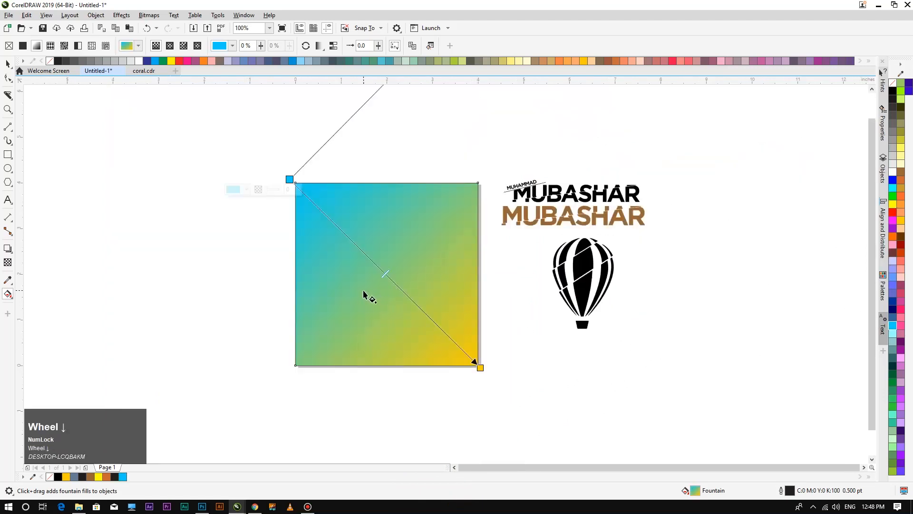
pyautogui.scroll(1, 365, 293)
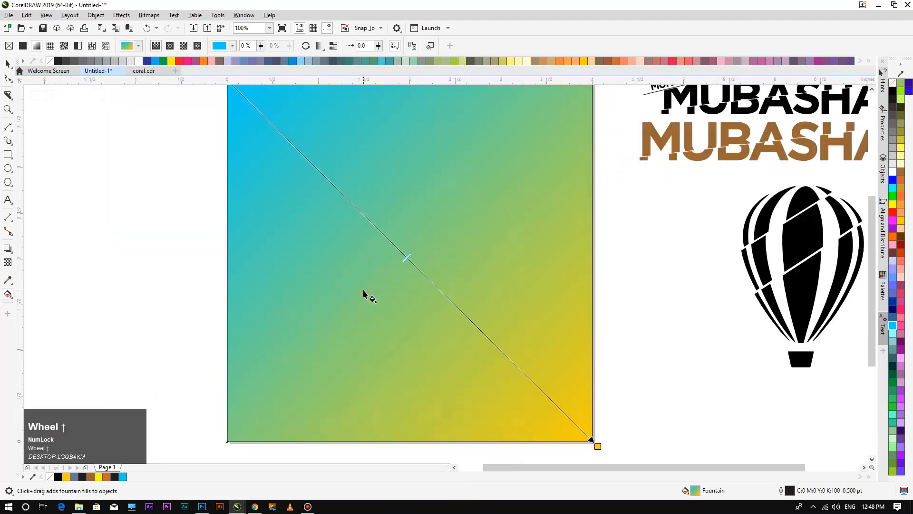
# Remove the background square's outline and fit all objects in view with F4.
pyautogui.click(8, 64)
pyautogui.scroll(-1, 460, 300)
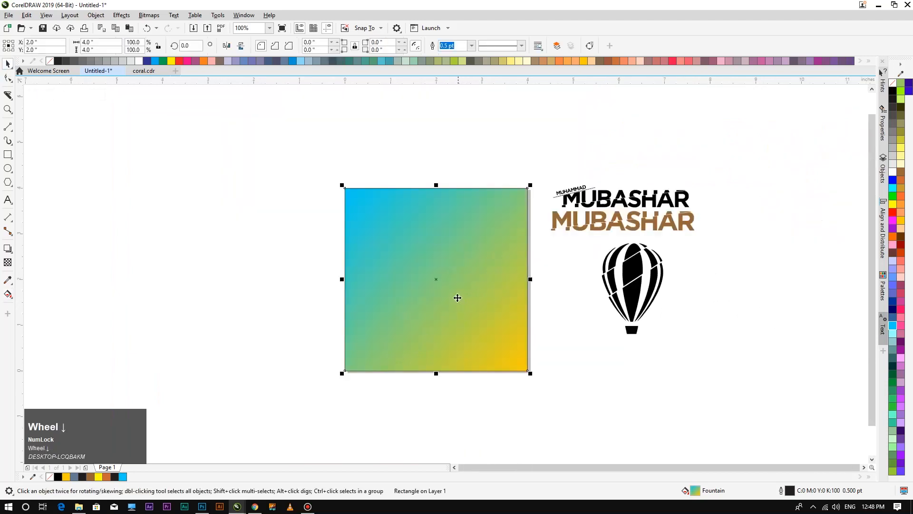
pyautogui.rightClick(892, 83)
pyautogui.click(502, 152)
pyautogui.scroll(1, 444, 299)
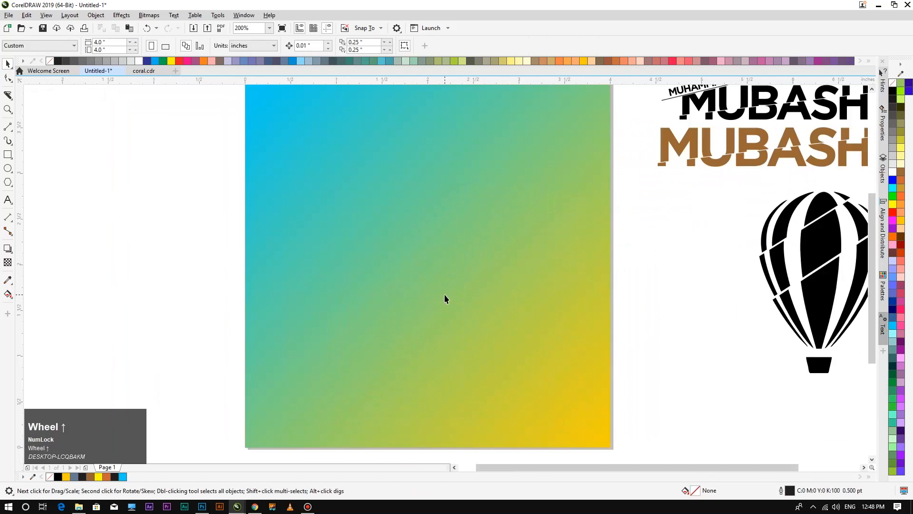
pyautogui.press('F4')
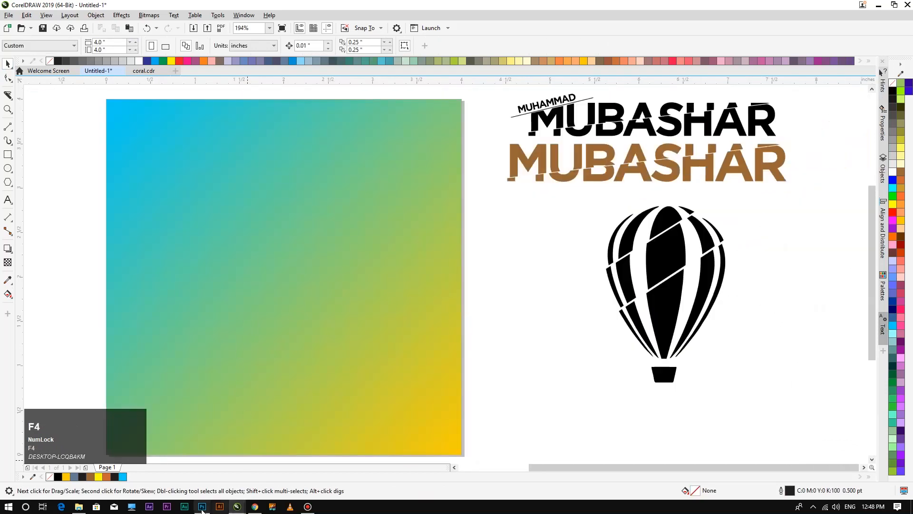
# Minimize both programs and drag the running-man JPG from the desktop into Photoshop.
pyautogui.click(202, 506)
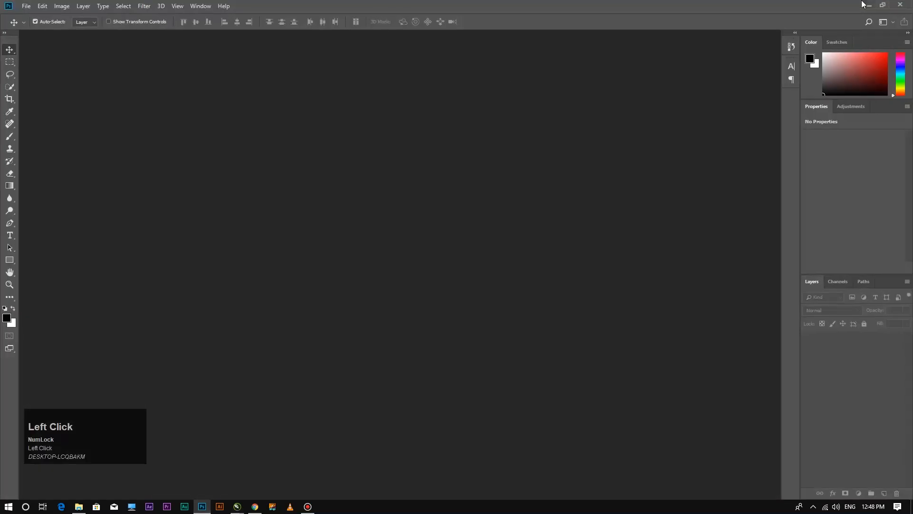
pyautogui.click(871, 5)
pyautogui.click(878, 5)
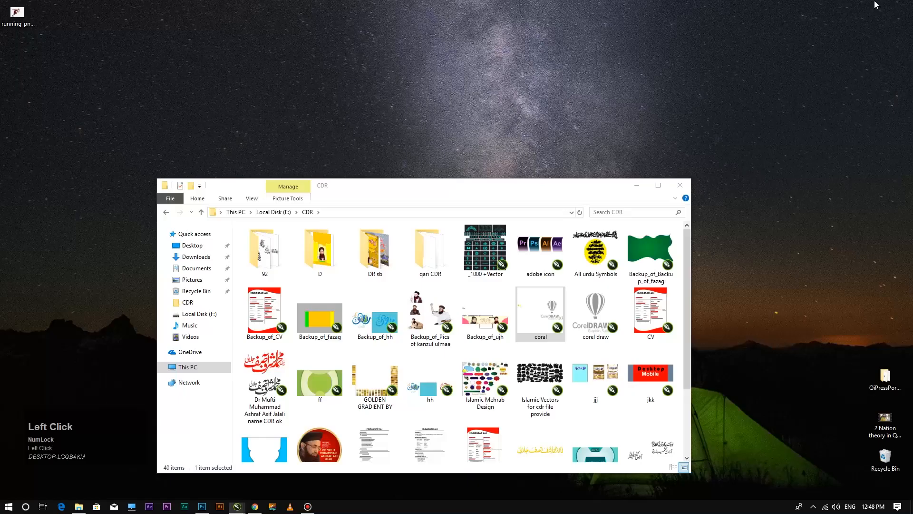
pyautogui.moveTo(350, 195); pyautogui.dragTo(413, 126)
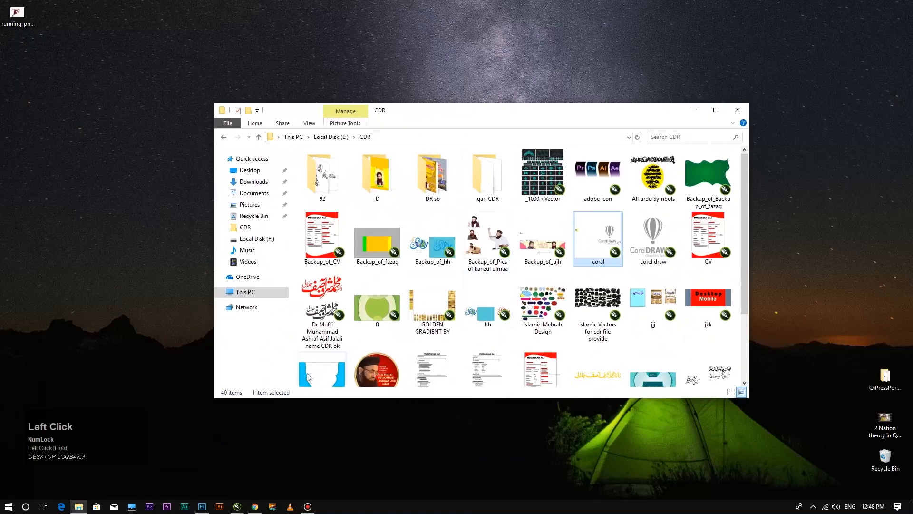
pyautogui.moveTo(26, 31); pyautogui.dragTo(317, 335)
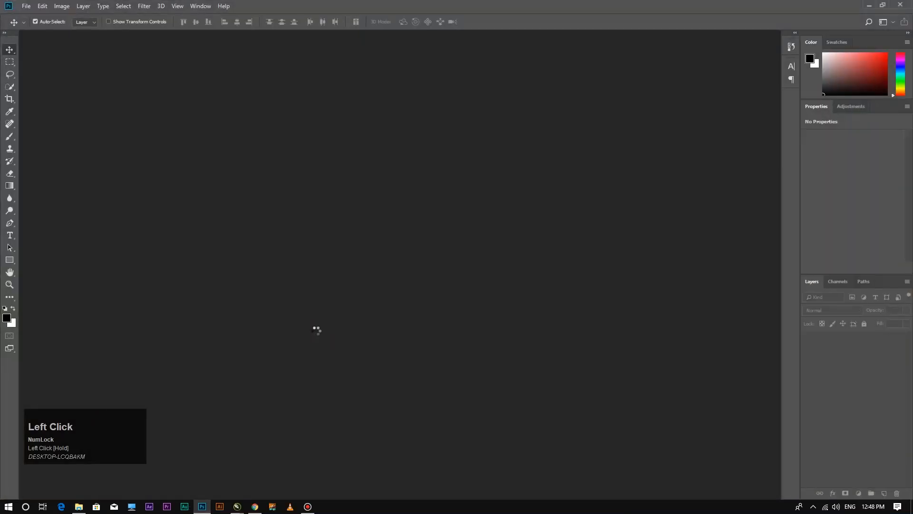
pyautogui.click(10, 172)
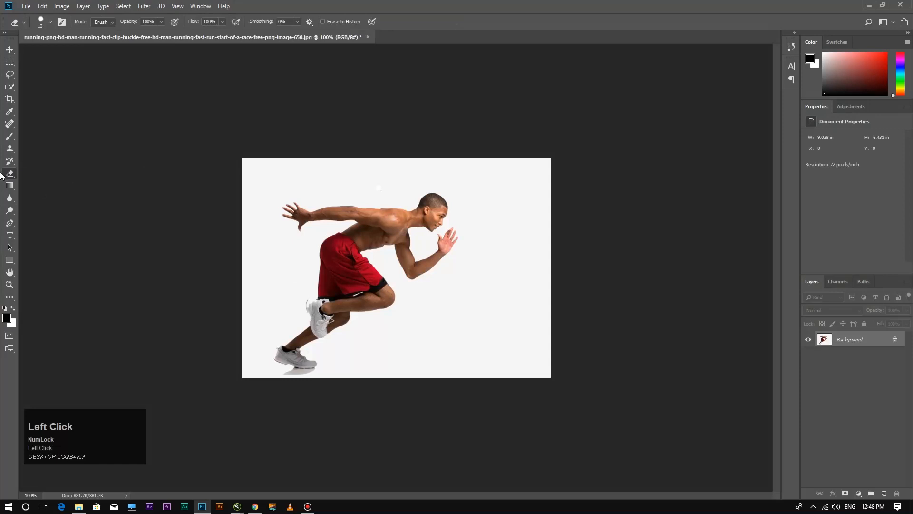
# Erase the white background around the runner with the Magic Eraser.
pyautogui.moveTo(10, 174); pyautogui.dragTo(47, 191)
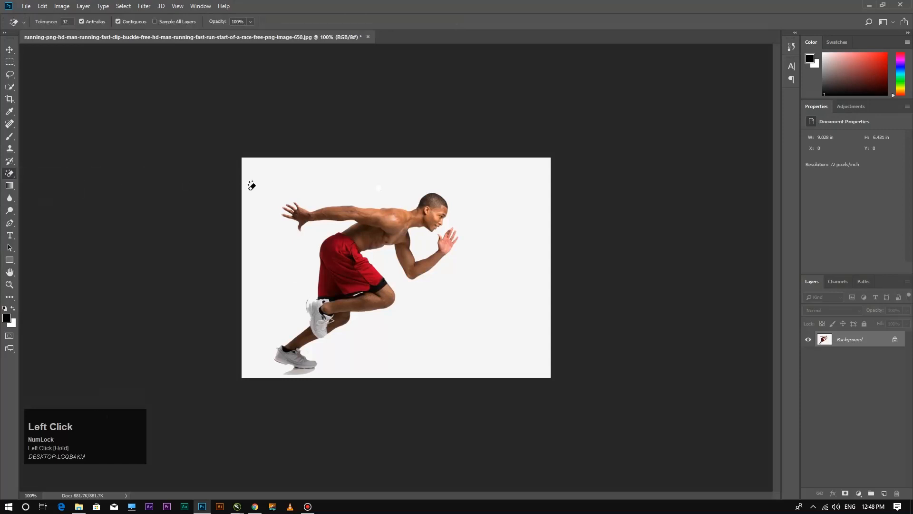
pyautogui.click(325, 185)
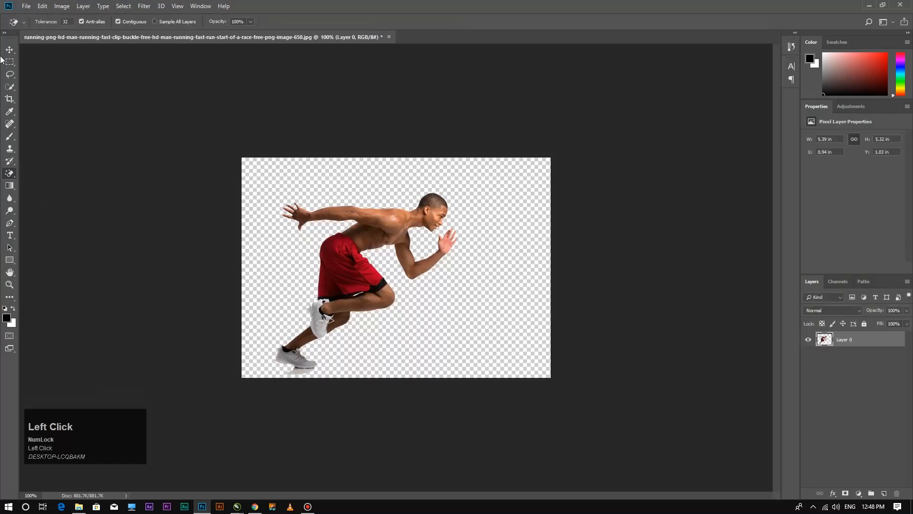
pyautogui.click(9, 49)
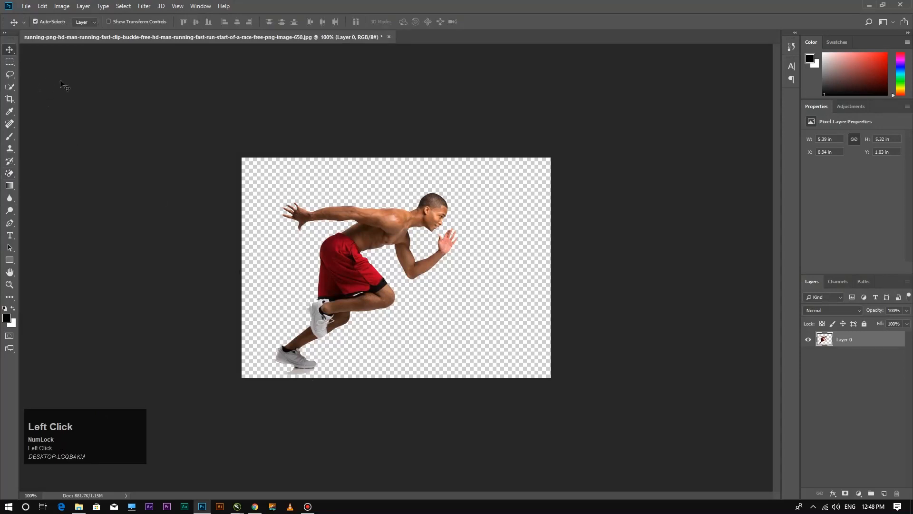
# Zoom in on the feet, try erasing the shoe shadow, then undo it.
pyautogui.hotkey('ctrl', '+')
pyautogui.hotkey('ctrl', '+')
pyautogui.moveTo(288, 386); pyautogui.dragTo(522, 156)
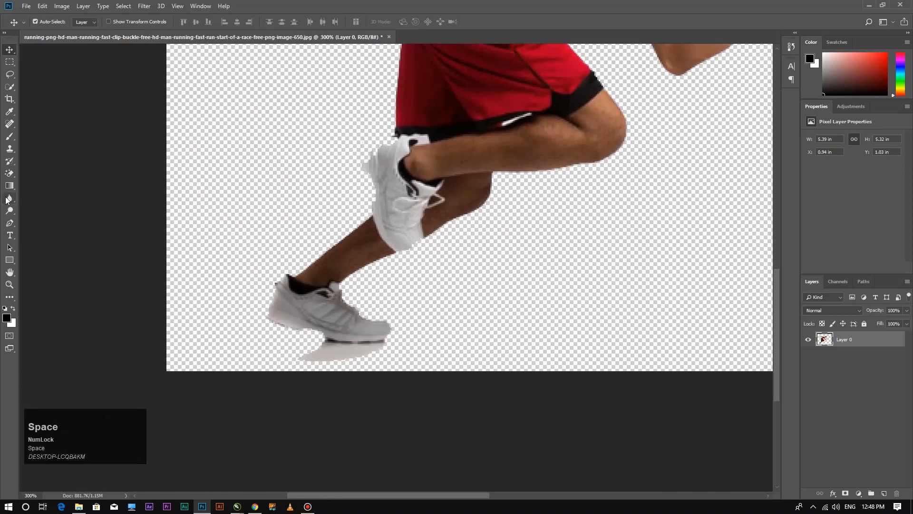
pyautogui.click(9, 173)
pyautogui.click(334, 359)
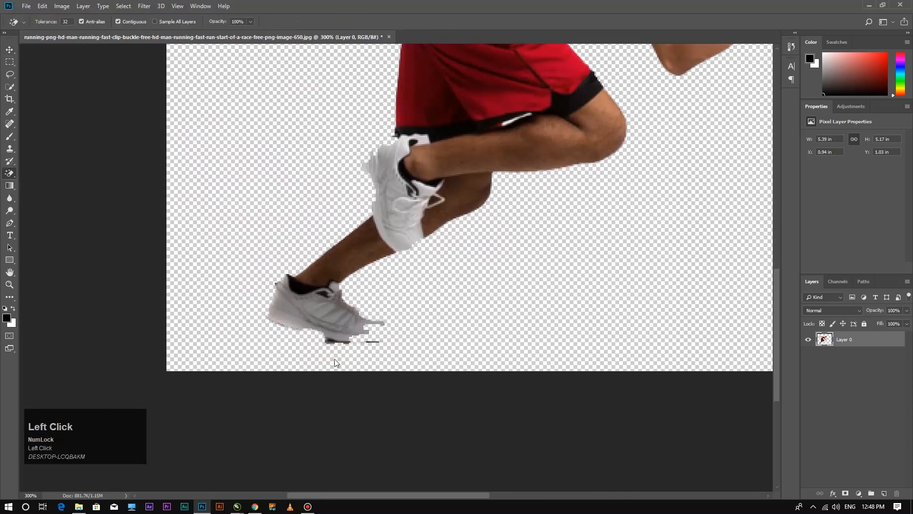
pyautogui.hotkey('ctrl', 'z')
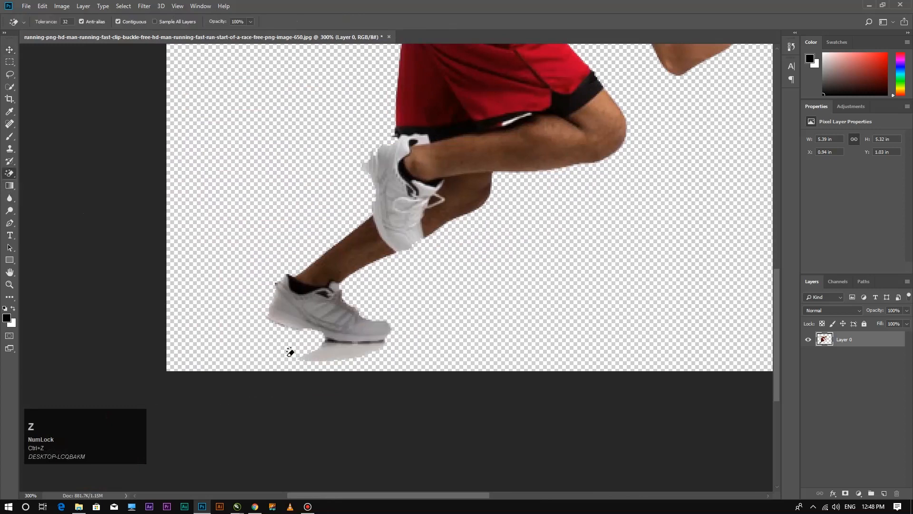
pyautogui.click(9, 223)
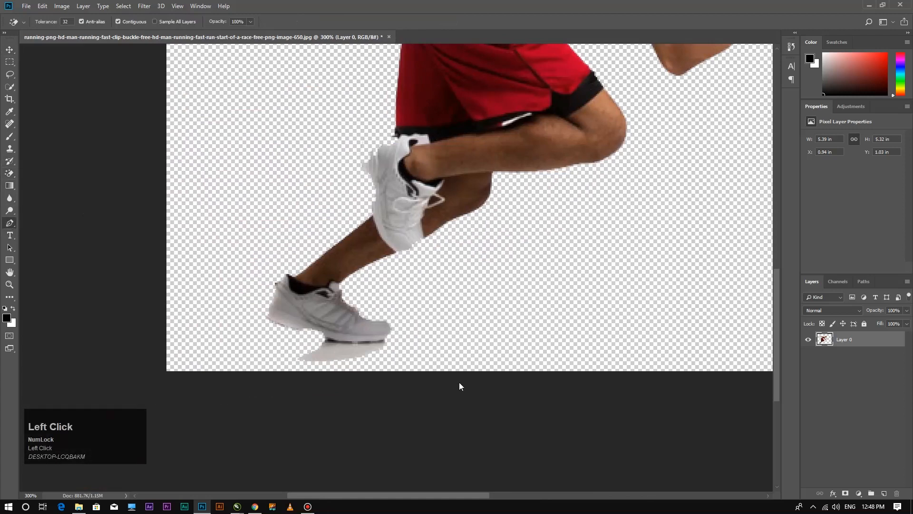
# Trace a Pen path around the front shoe's shadow and make it a selection.
pyautogui.click(386, 337)
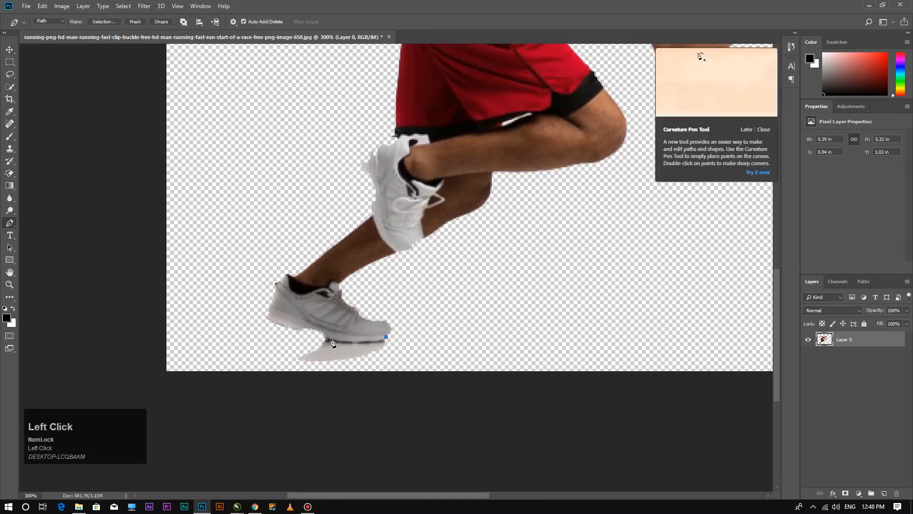
pyautogui.moveTo(328, 338); pyautogui.dragTo(314, 333)
pyautogui.click(288, 347)
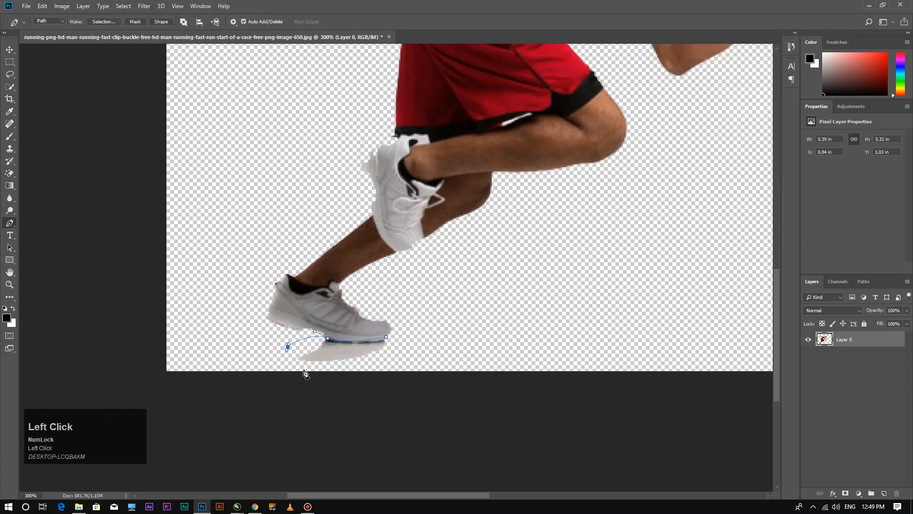
pyautogui.click(393, 365)
pyautogui.rightClick(345, 353)
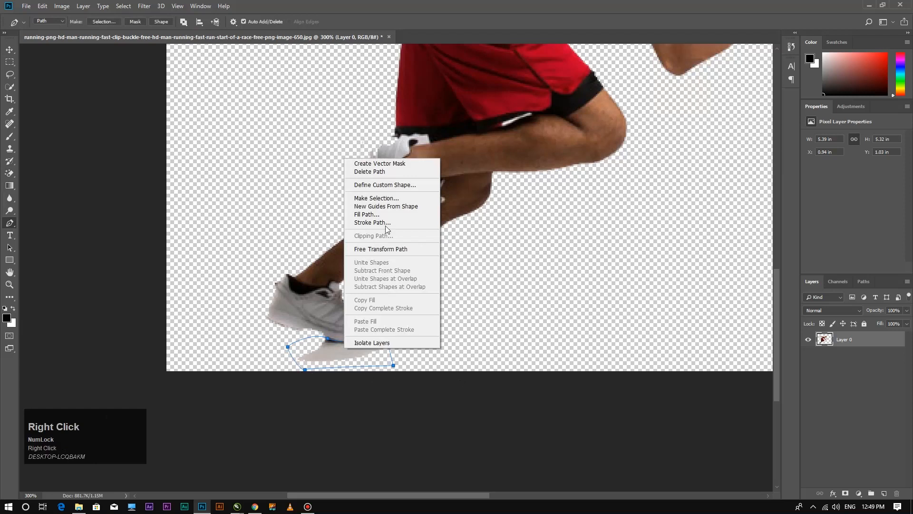
pyautogui.click(387, 198)
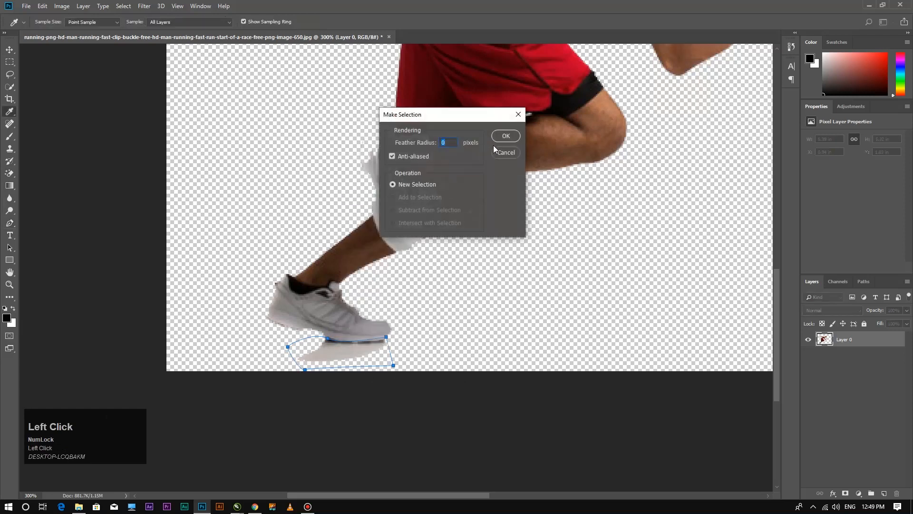
pyautogui.click(505, 137)
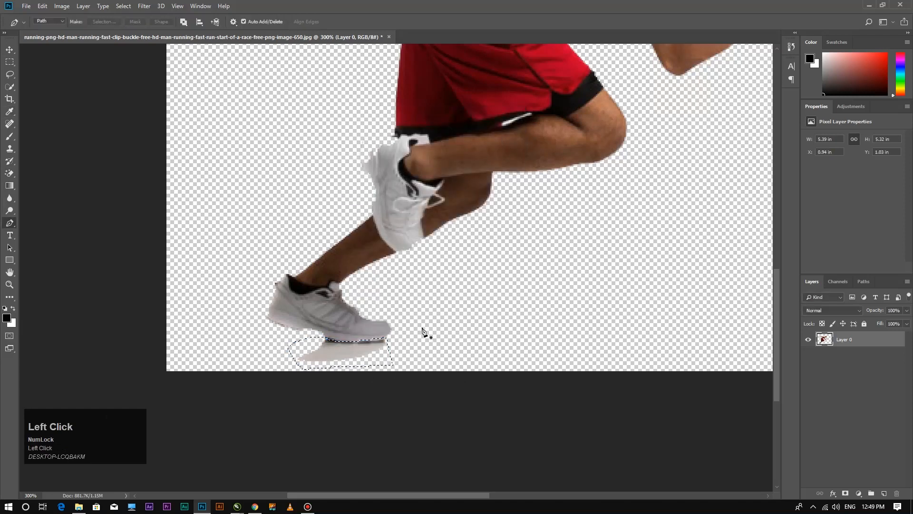
# Cut the shadow pixels out with Ctrl+X and zoom back out to the full image.
pyautogui.hotkey('ctrl', 'x')
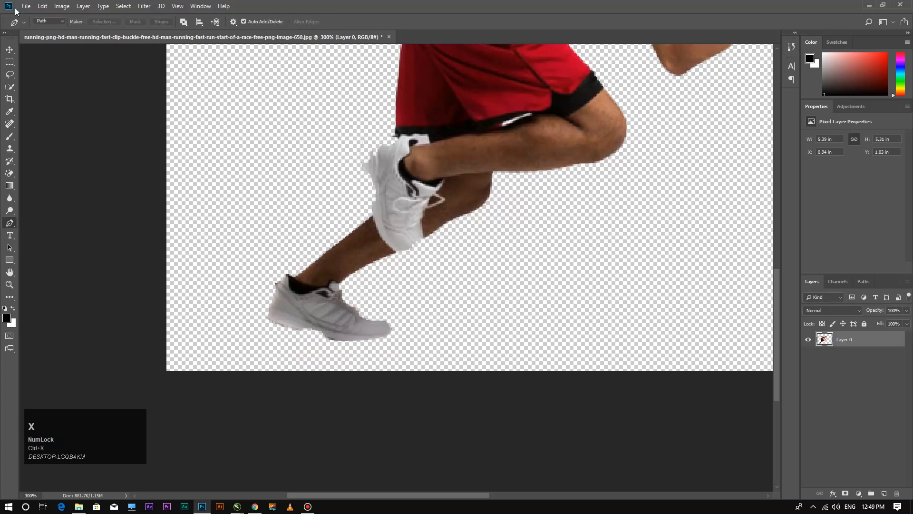
pyautogui.click(9, 51)
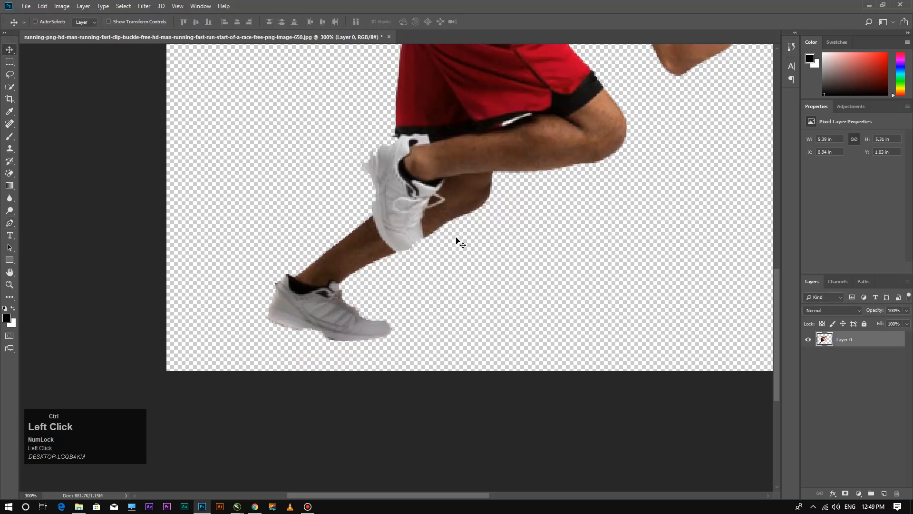
pyautogui.hotkey('ctrl', '0')
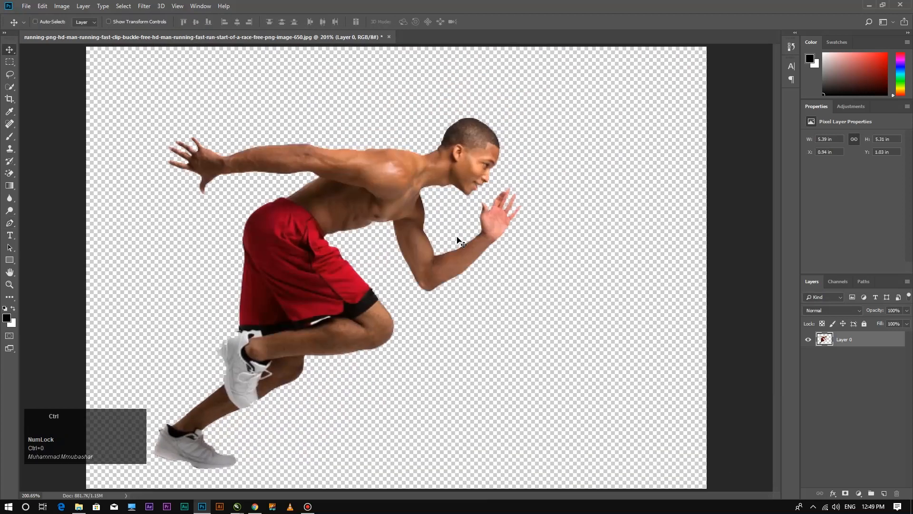
pyautogui.hotkey('ctrl', '0')
pyautogui.hotkey('ctrl', '-')
pyautogui.hotkey('ctrl', '-')
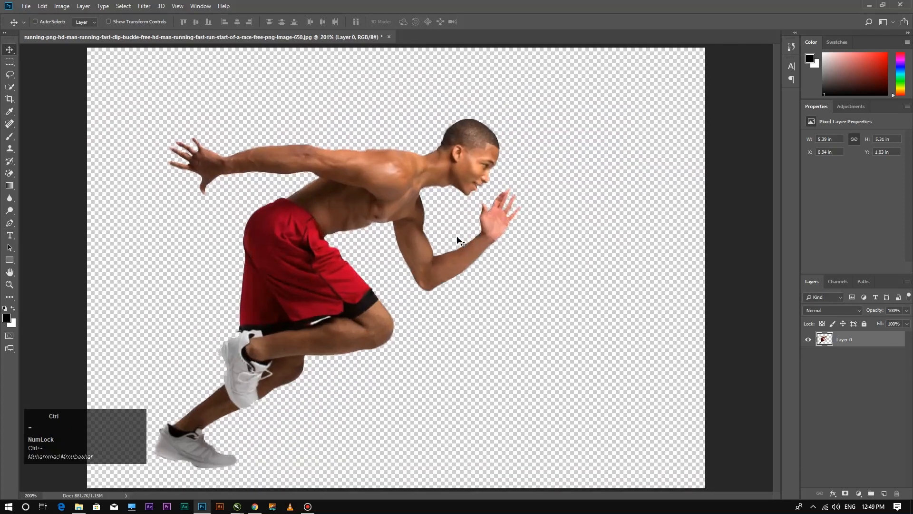
pyautogui.hotkey('ctrl', 'shift', 's')
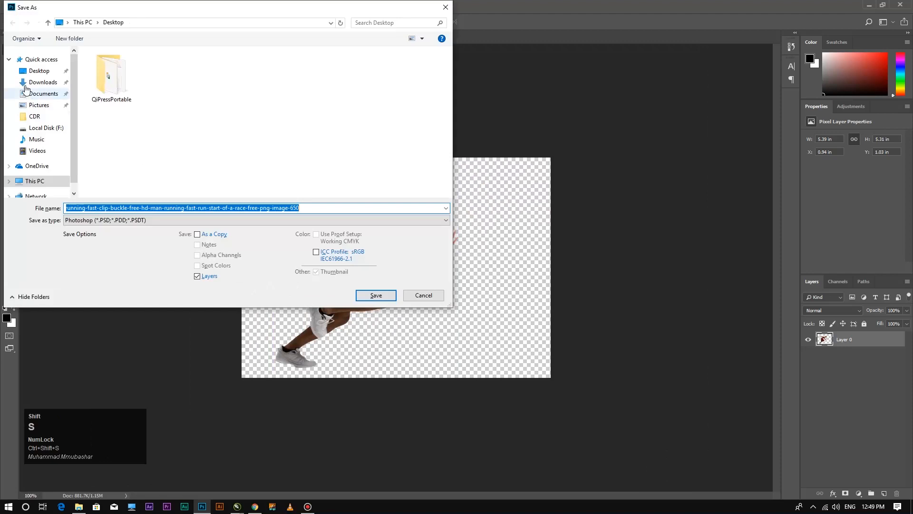
# Save the cut-out runner as a PSD on the Desktop and drag it into CorelDRAW.
pyautogui.click(31, 74)
pyautogui.click(375, 296)
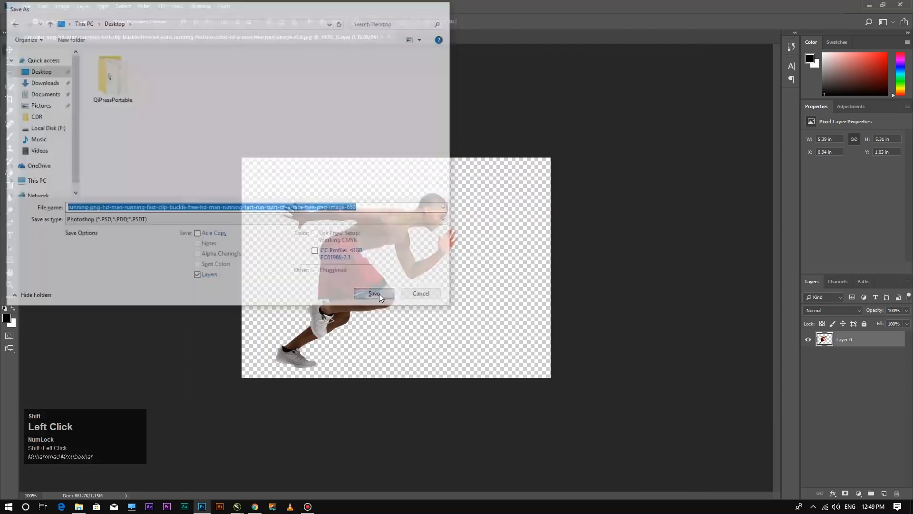
pyautogui.click(562, 143)
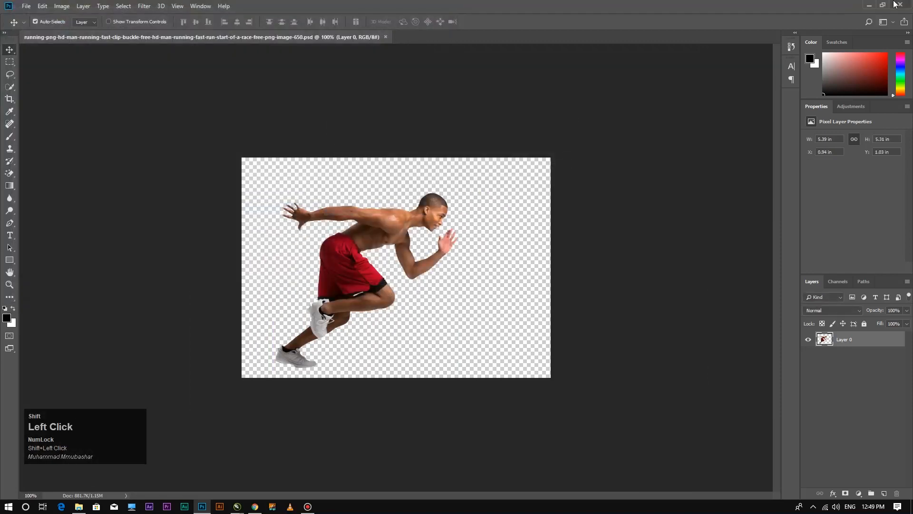
pyautogui.click(870, 6)
pyautogui.moveTo(18, 53); pyautogui.dragTo(271, 272)
# Shrink the imported runner to 48.3% and move it onto the gradient square.
pyautogui.scroll(-3, 484, 293)
pyautogui.moveTo(227, 310); pyautogui.dragTo(422, 284)
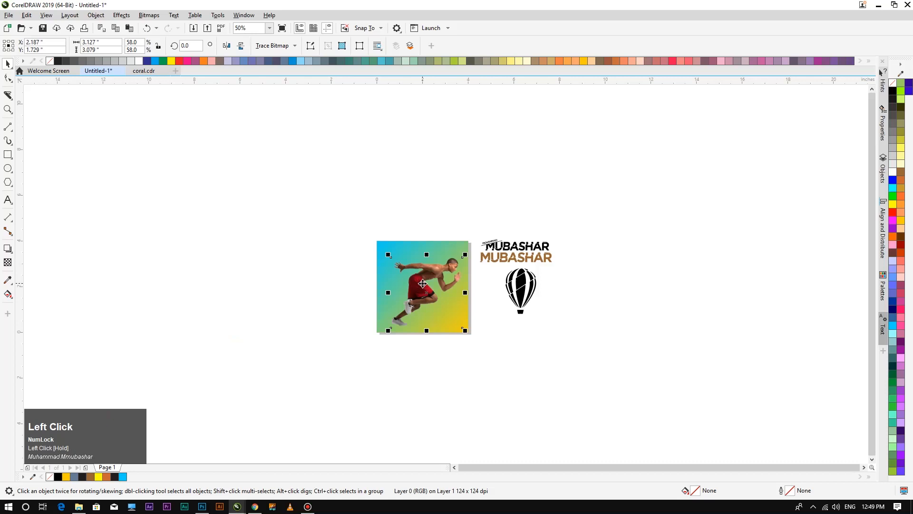
pyautogui.press('F4')
pyautogui.moveTo(444, 161); pyautogui.dragTo(420, 182)
pyautogui.moveTo(296, 275); pyautogui.dragTo(278, 266)
# Nudge the runner slightly right and down into its final spot.
pyautogui.scroll(-3, 296, 266)
pyautogui.scroll(1, 286, 267)
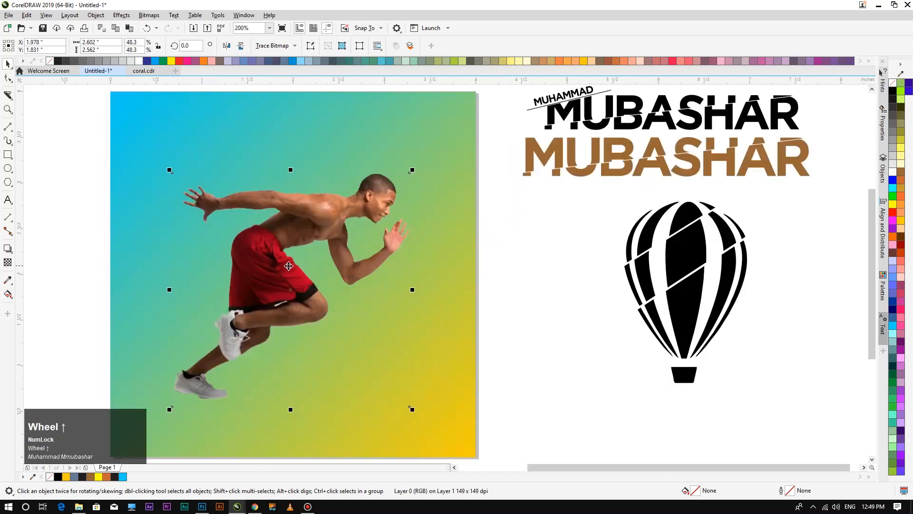
pyautogui.click(75, 254)
pyautogui.moveTo(272, 258); pyautogui.dragTo(277, 261)
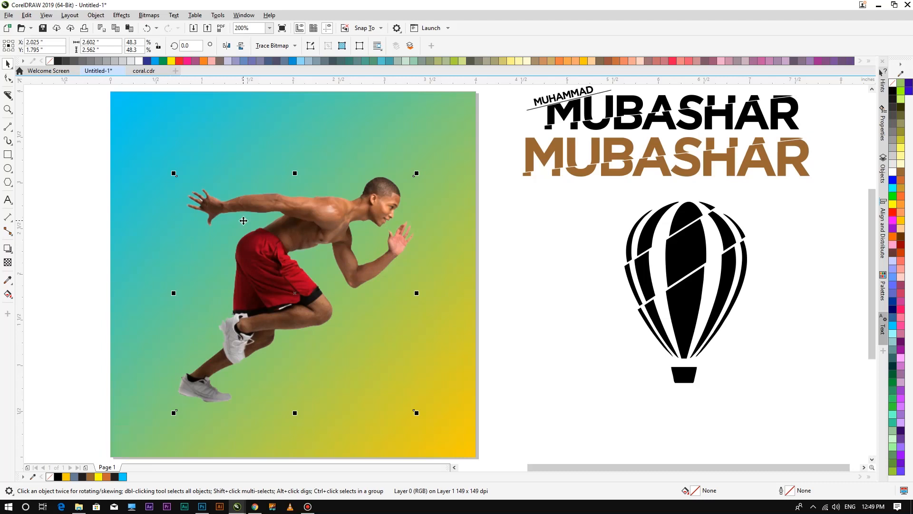
pyautogui.click(93, 220)
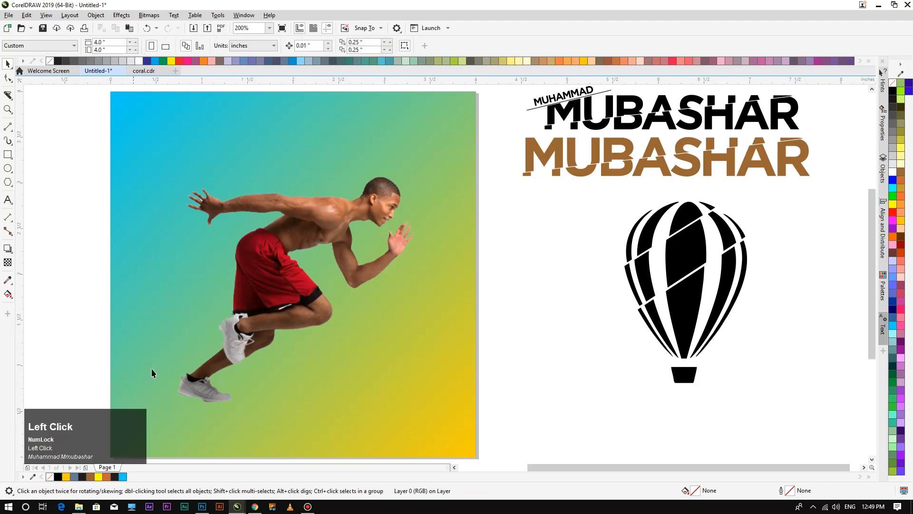
pyautogui.moveTo(279, 323)
pyautogui.mouseDown()
pyautogui.moveTo(298, 324)
pyautogui.moveTo(292, 328)
pyautogui.mouseUp()
pyautogui.click(61, 204)
# Type the word 'sale' as a text object beside the balloon.
pyautogui.click(8, 199)
pyautogui.click(538, 335)
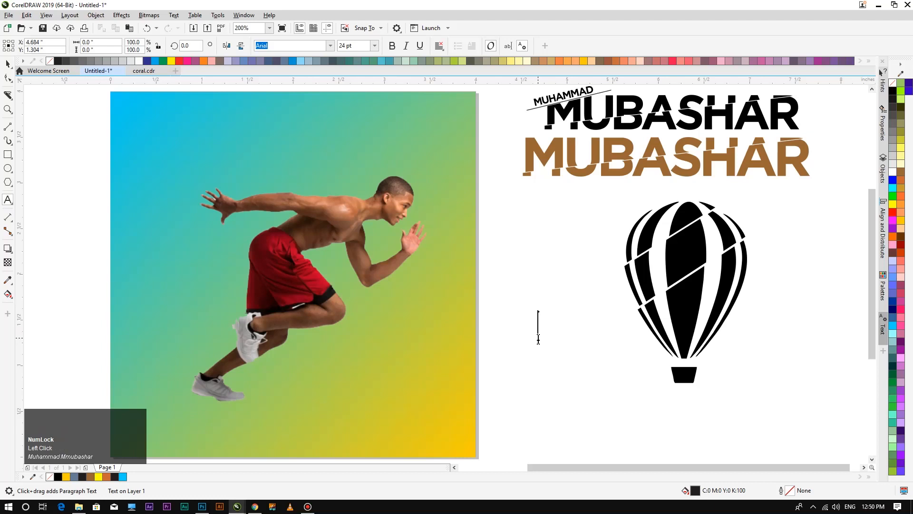
pyautogui.write('sale')
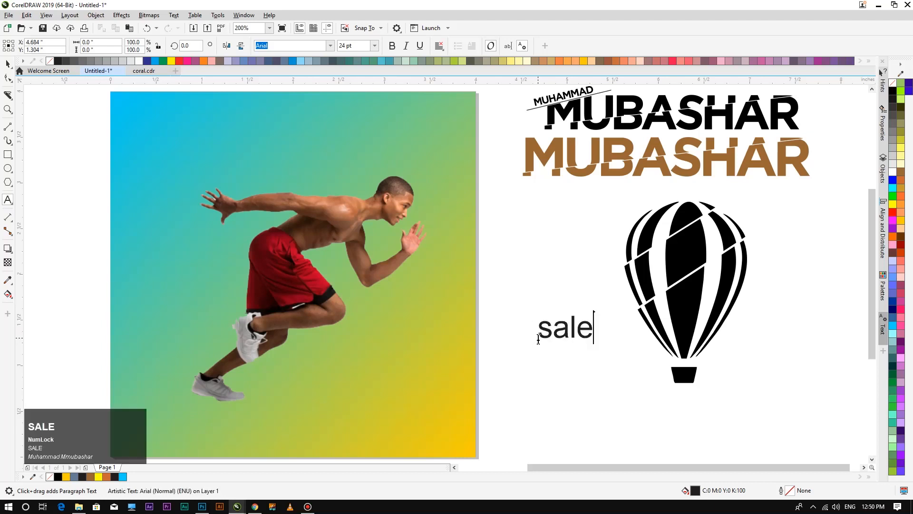
pyautogui.click(8, 63)
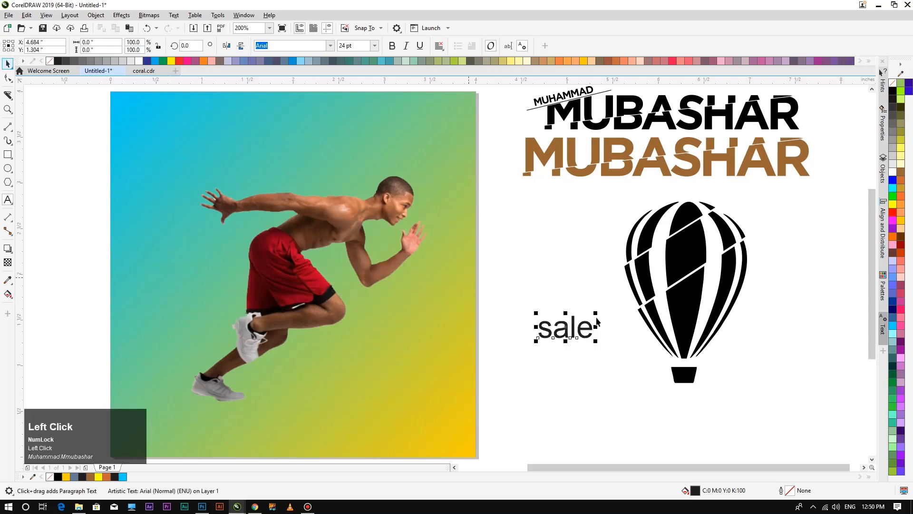
pyautogui.click(565, 331)
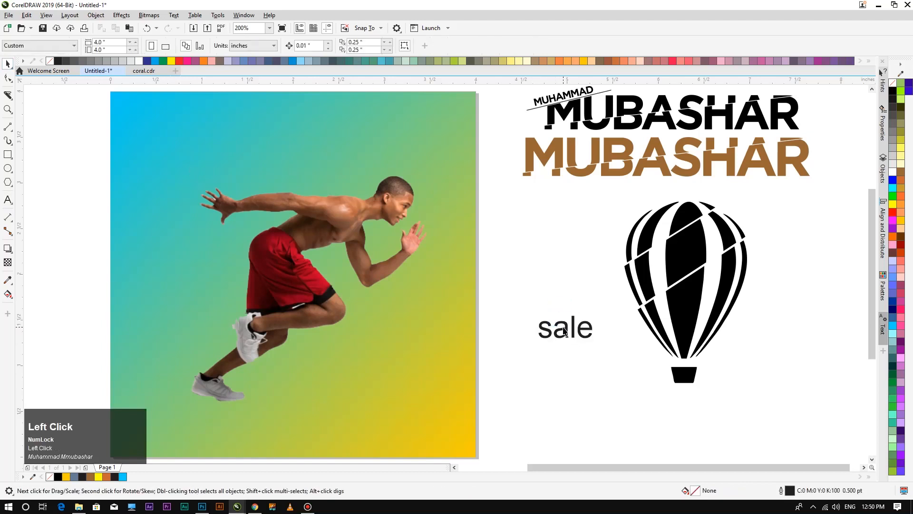
# Set the 'sale' text font to Gotham Bold.
pyautogui.click(565, 334)
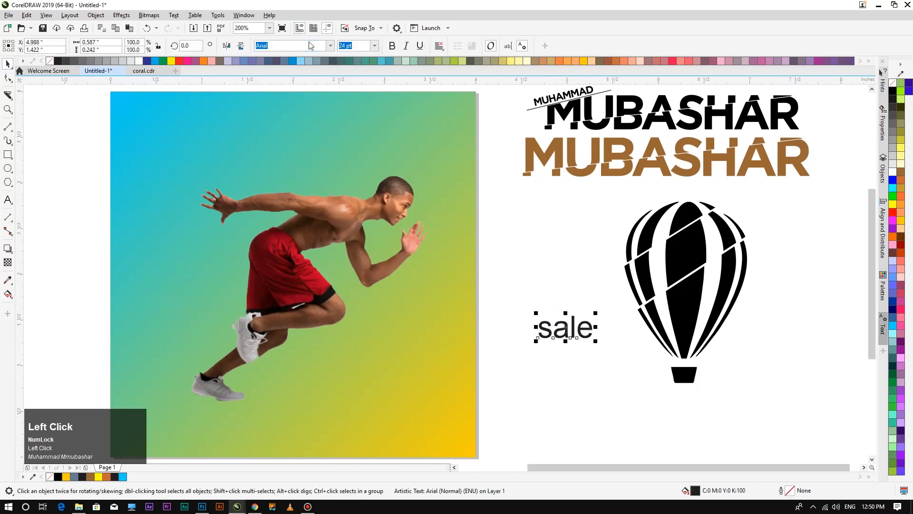
pyautogui.write('g')
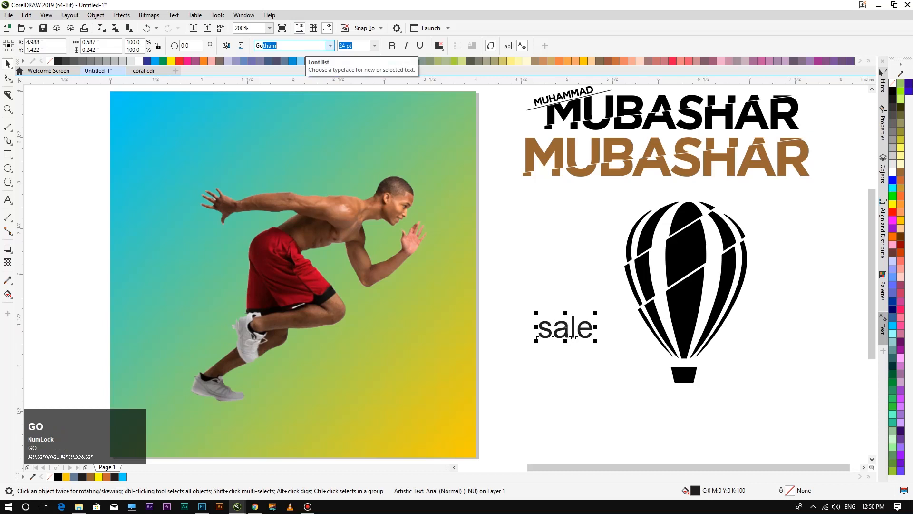
pyautogui.press('Return')
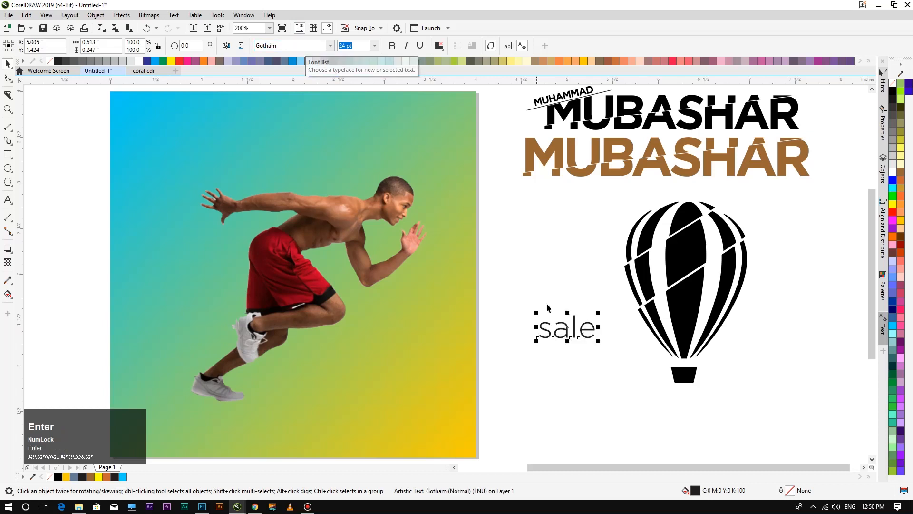
pyautogui.click(332, 48)
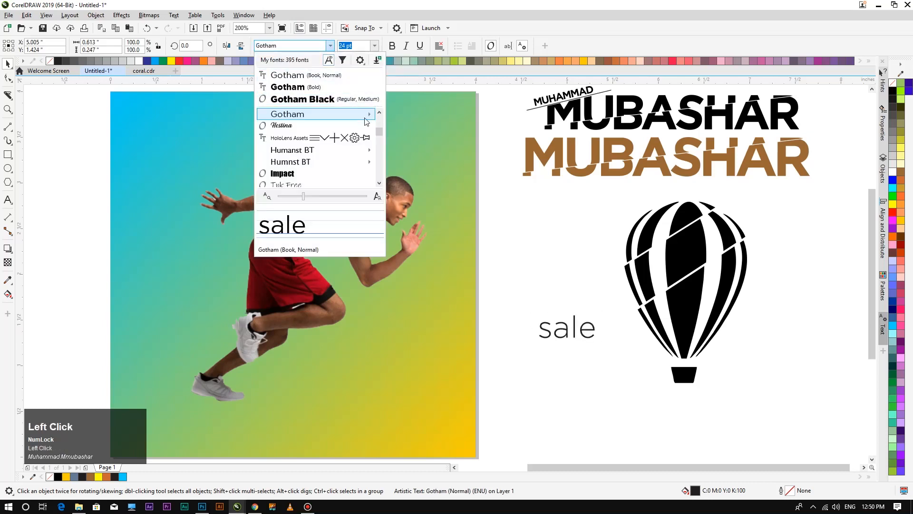
pyautogui.moveTo(367, 117)
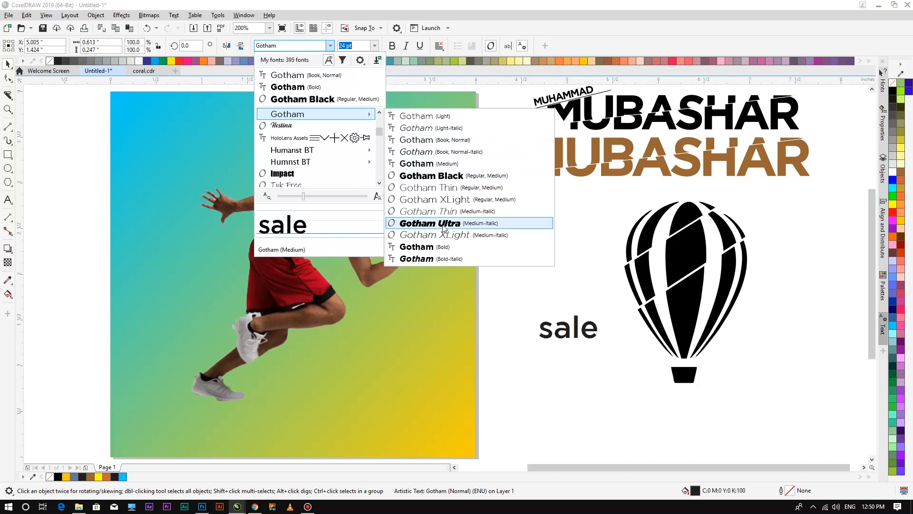
pyautogui.click(418, 247)
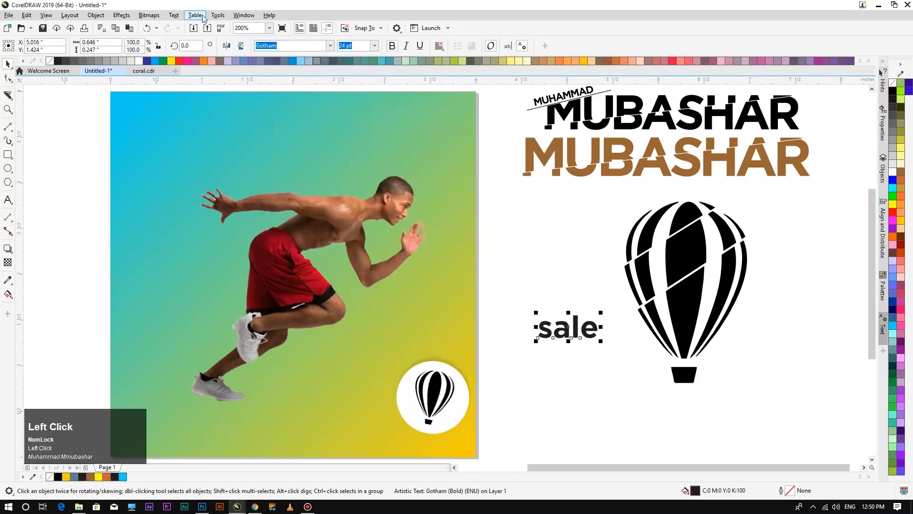
# Change 'sale' to UPPERCASE through Text > Change Case.
pyautogui.click(172, 16)
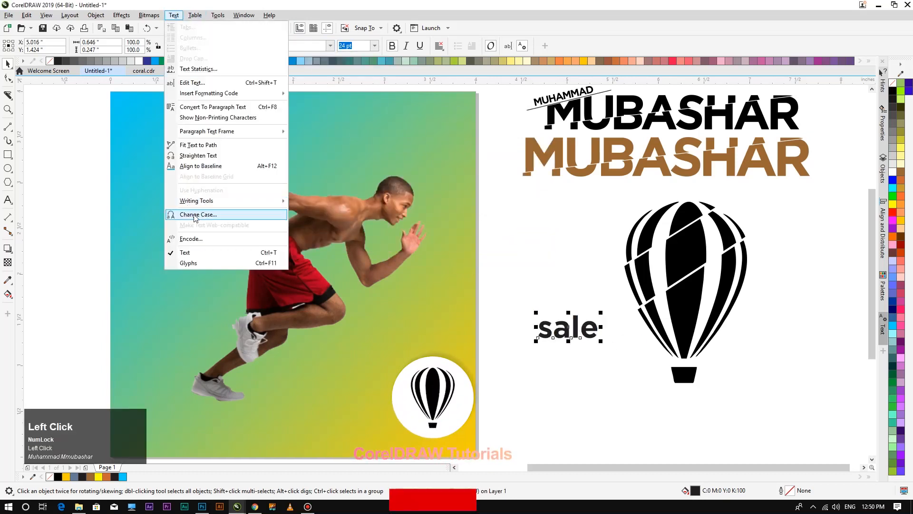
pyautogui.click(195, 214)
pyautogui.click(438, 244)
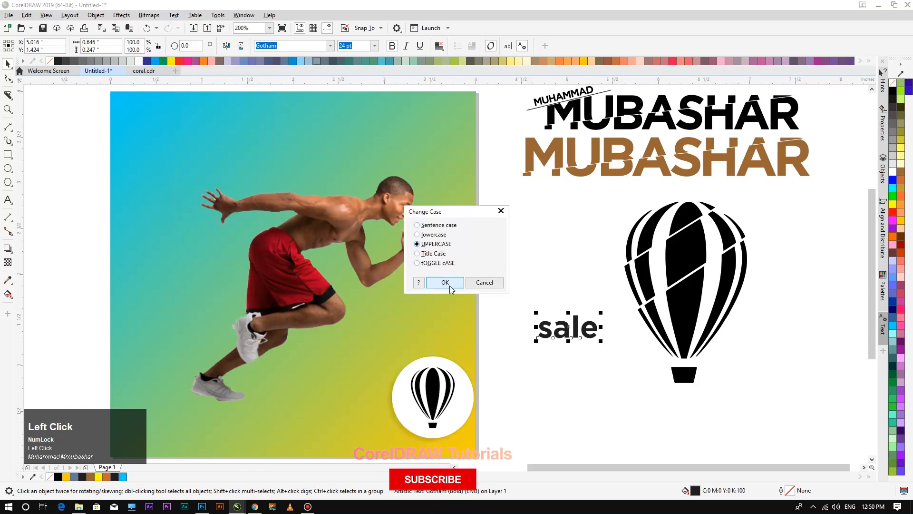
pyautogui.click(447, 282)
# Place SALE across the square, tilted about 14°, enlarged to ~86 pt, behind the runner.
pyautogui.moveTo(588, 331); pyautogui.dragTo(230, 175)
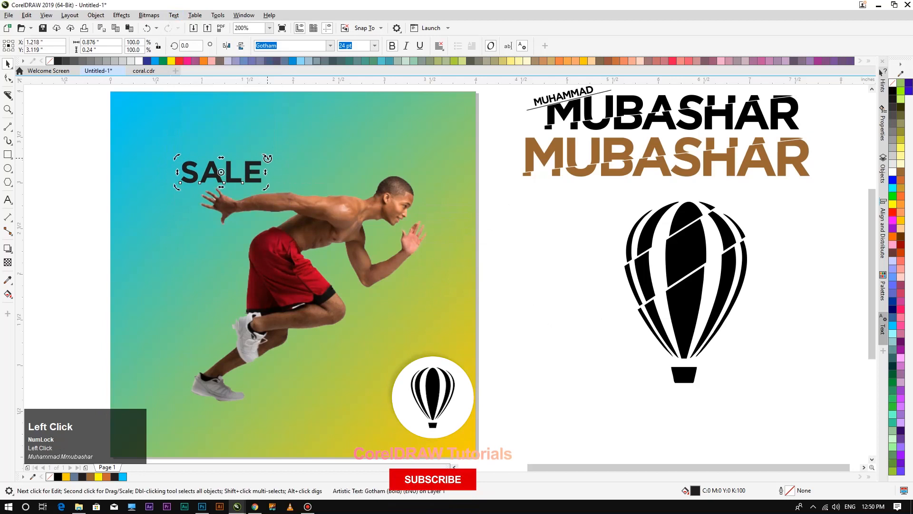
pyautogui.moveTo(266, 159)
pyautogui.mouseDown()
pyautogui.moveTo(259, 139)
pyautogui.moveTo(265, 144)
pyautogui.mouseUp()
pyautogui.click(68, 192)
pyautogui.click(223, 180)
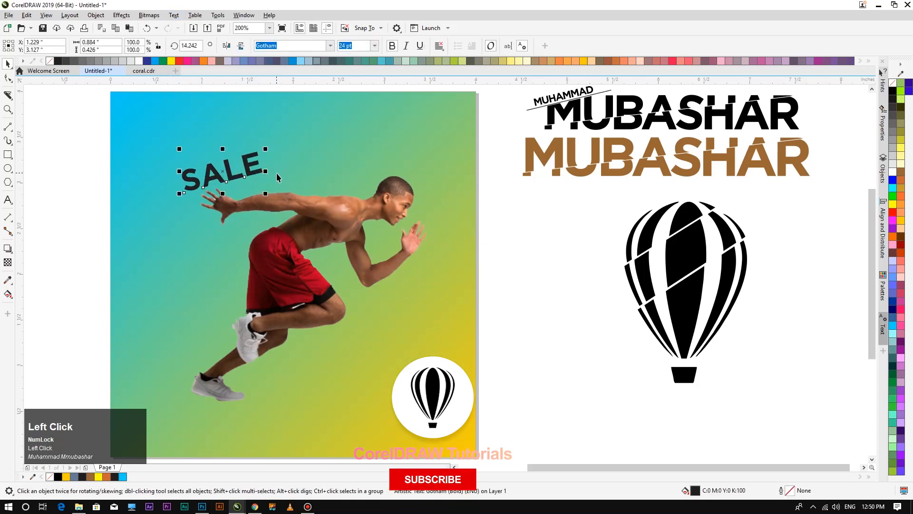
pyautogui.moveTo(265, 195); pyautogui.dragTo(427, 245)
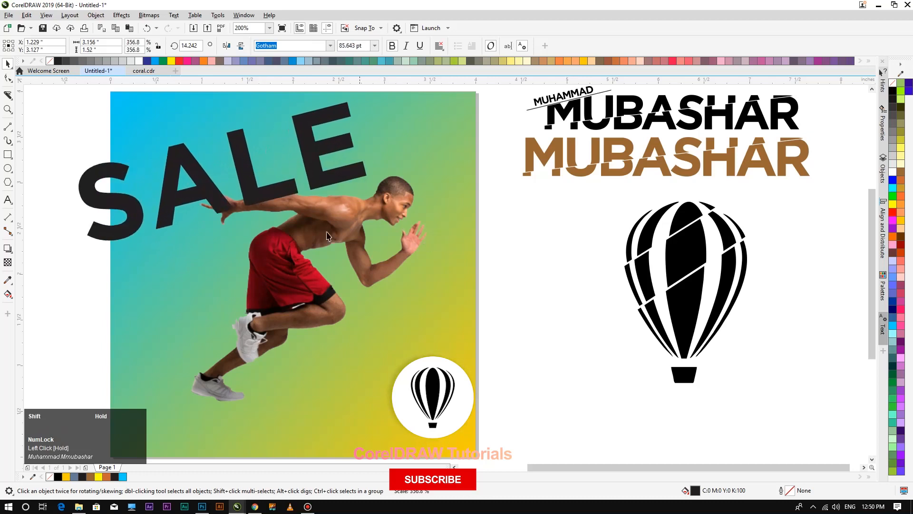
pyautogui.moveTo(260, 193); pyautogui.dragTo(326, 197)
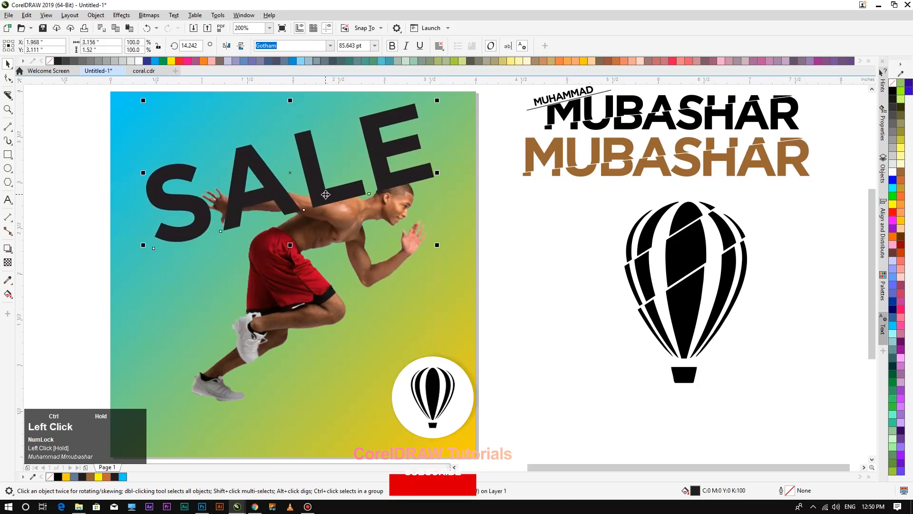
pyautogui.hotkey('ctrl', 'pagedown')
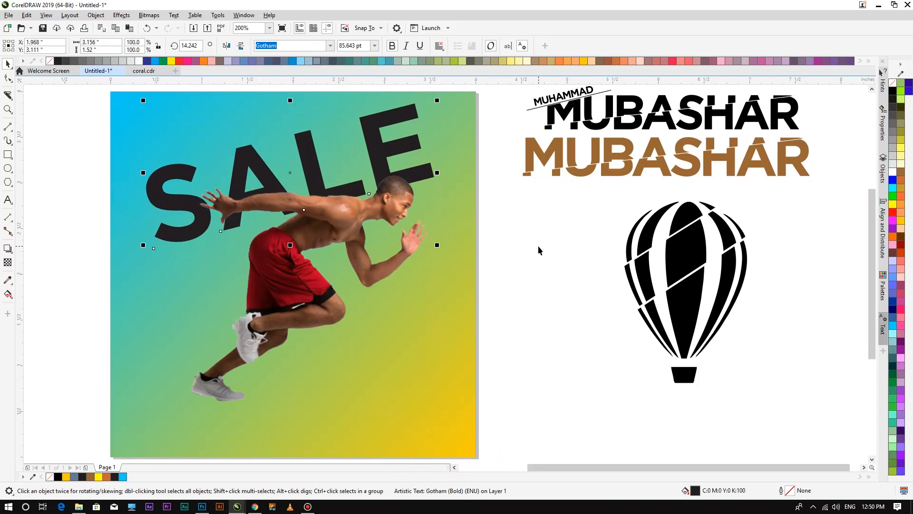
# Fill the SALE text with black.
pyautogui.click(290, 235)
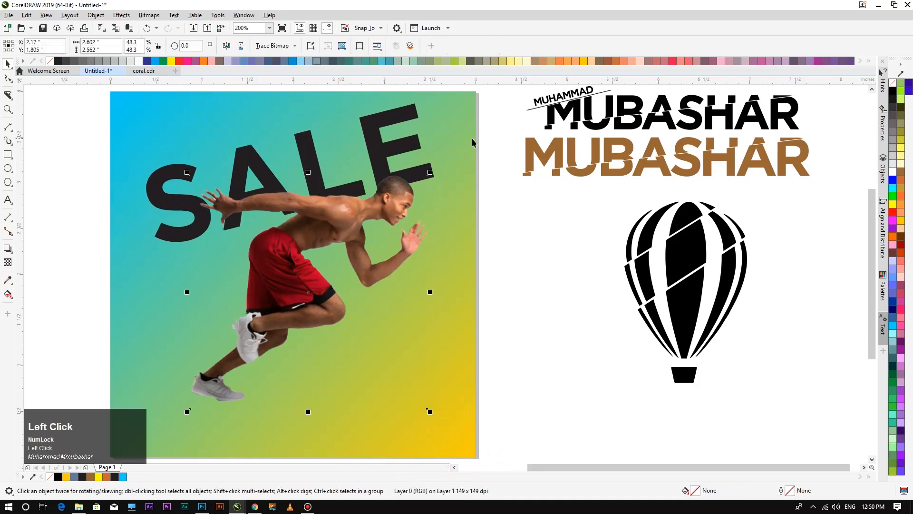
pyautogui.click(393, 120)
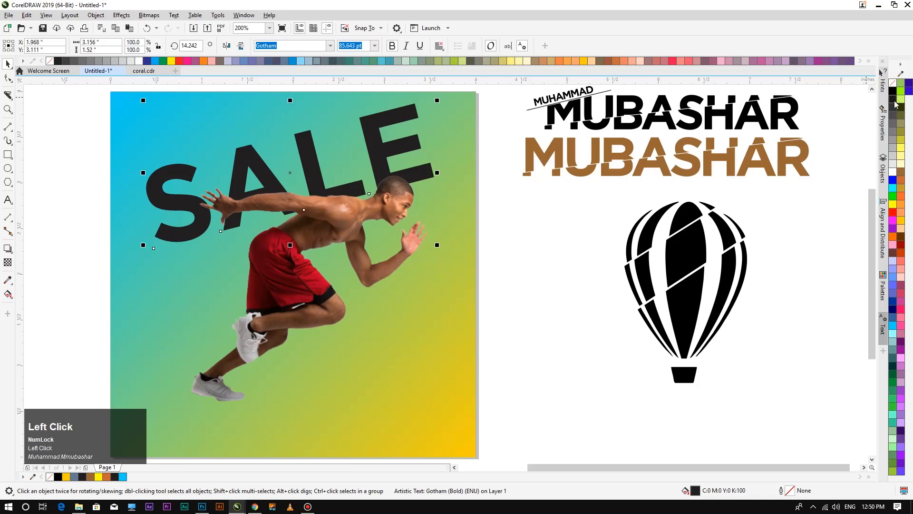
pyautogui.click(894, 95)
pyautogui.click(536, 234)
# Nudge SALE and the runner slightly to refine their overlap.
pyautogui.scroll(-1, 274, 167)
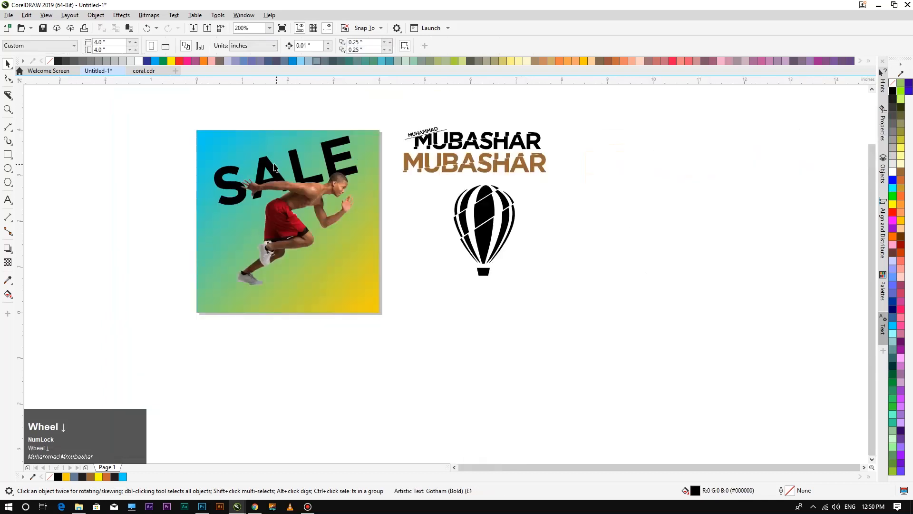
pyautogui.scroll(1, 274, 166)
pyautogui.moveTo(325, 169)
pyautogui.mouseDown()
pyautogui.moveTo(313, 167)
pyautogui.moveTo(314, 177)
pyautogui.mouseUp()
pyautogui.moveTo(319, 216); pyautogui.dragTo(316, 223)
pyautogui.click(530, 268)
pyautogui.moveTo(384, 165); pyautogui.dragTo(379, 156)
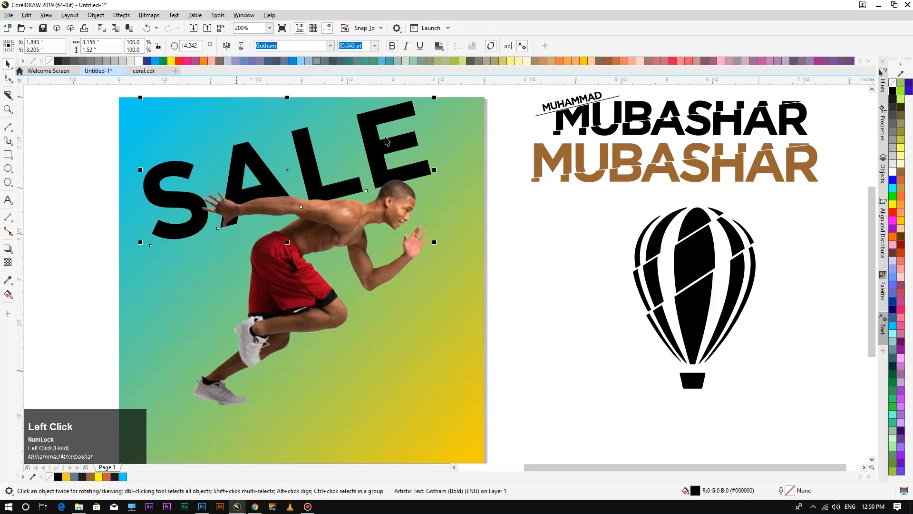
# Make SALE white, shrink it to about 82 pt and nudge it into place.
pyautogui.click(893, 172)
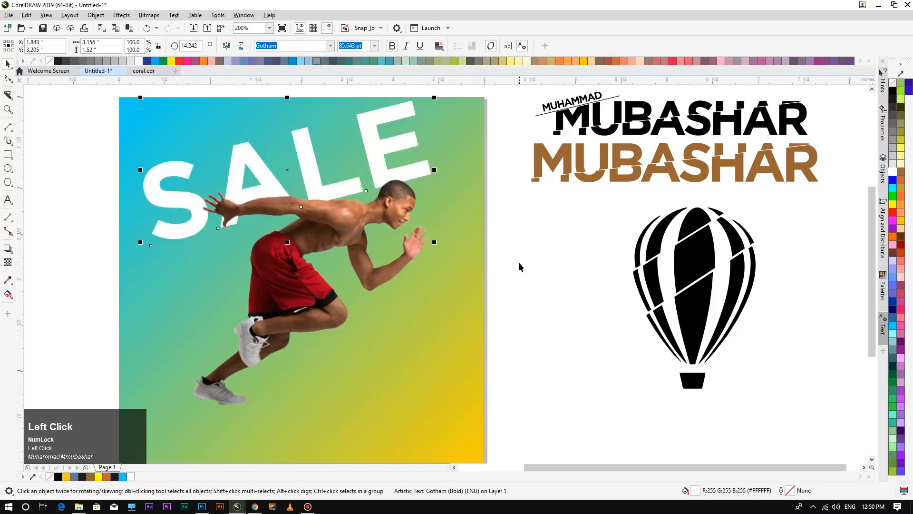
pyautogui.moveTo(375, 157); pyautogui.dragTo(379, 148)
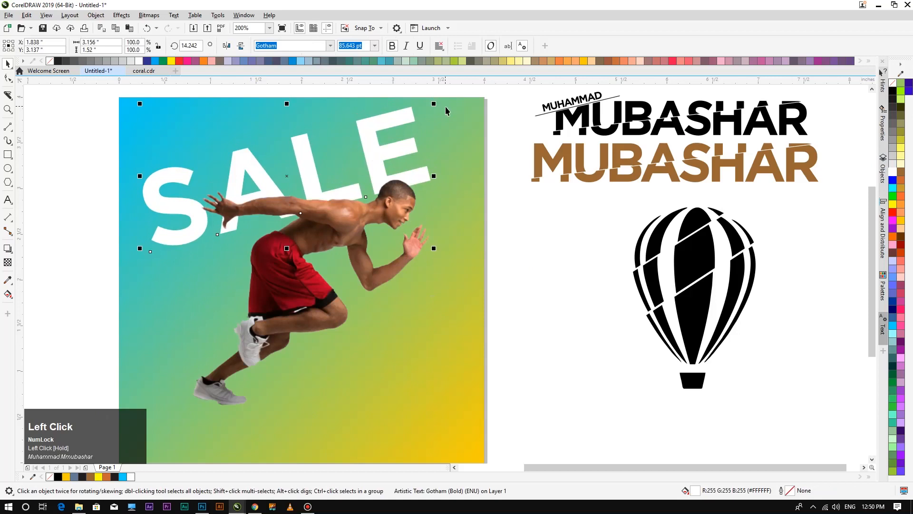
pyautogui.moveTo(435, 103); pyautogui.dragTo(422, 109)
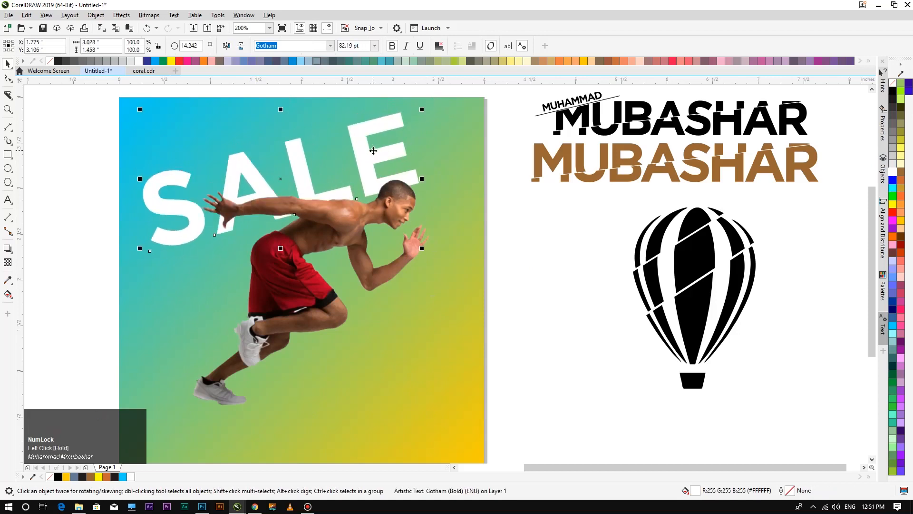
pyautogui.click(377, 151)
pyautogui.moveTo(377, 151); pyautogui.dragTo(376, 143)
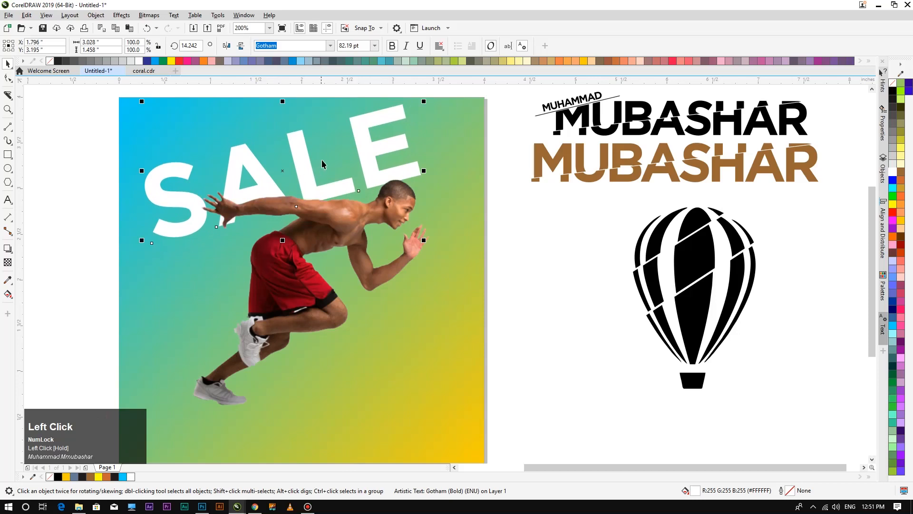
pyautogui.moveTo(307, 168); pyautogui.dragTo(305, 165)
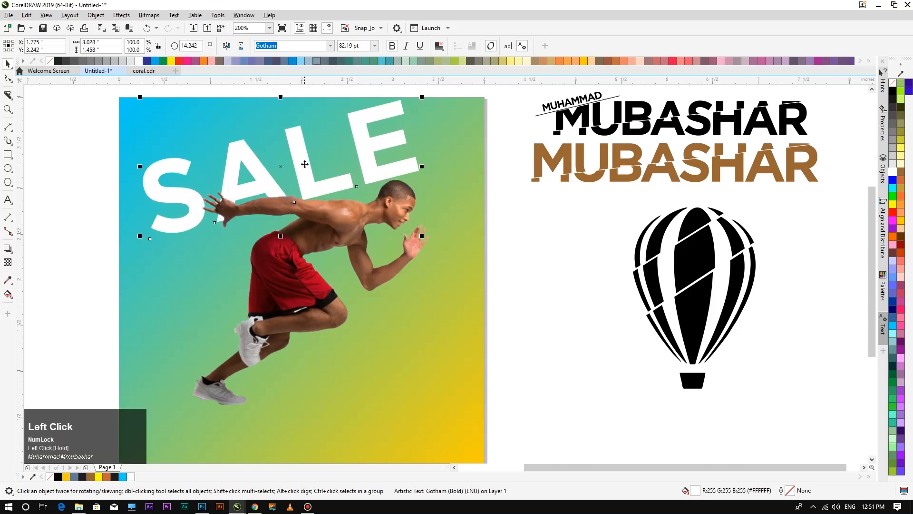
pyautogui.moveTo(307, 166); pyautogui.dragTo(315, 173)
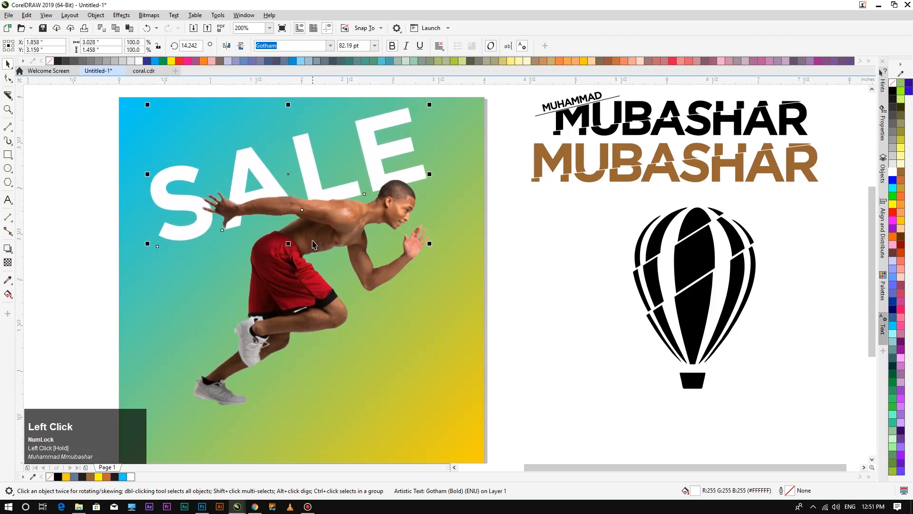
# Shrink the runner to 46.4% and nudge it slightly left.
pyautogui.click(313, 242)
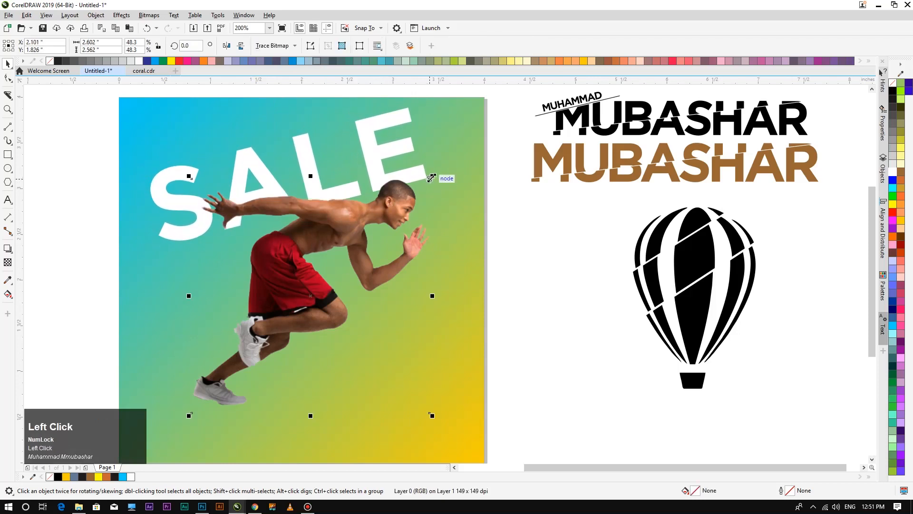
pyautogui.moveTo(432, 178); pyautogui.dragTo(421, 185)
pyautogui.press('Left')
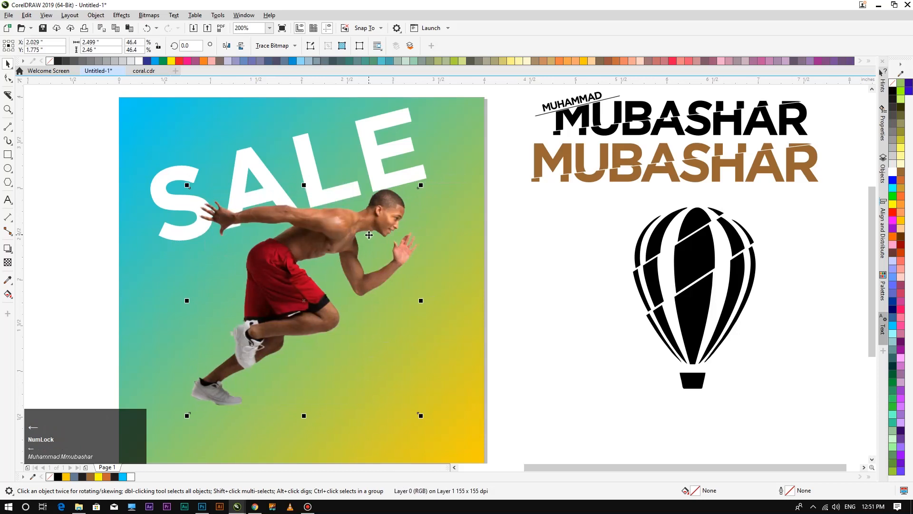
pyautogui.click(524, 267)
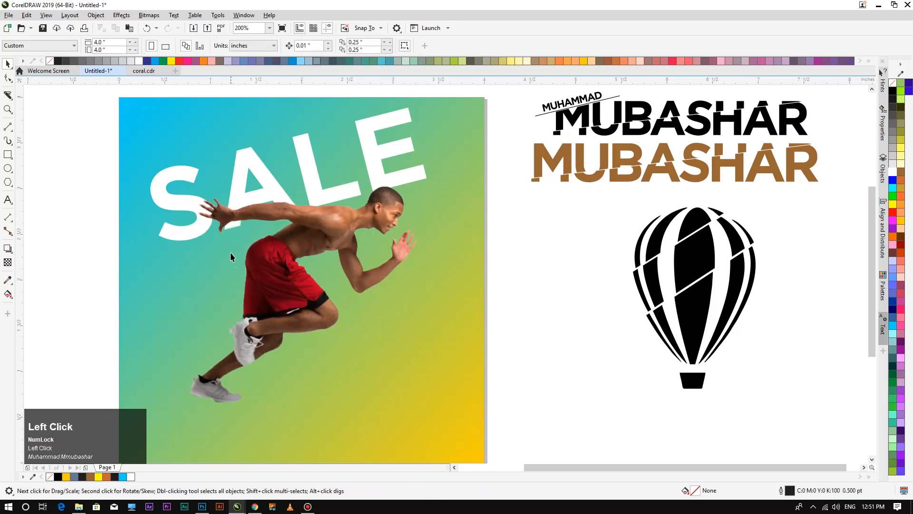
pyautogui.click(261, 270)
pyautogui.click(59, 251)
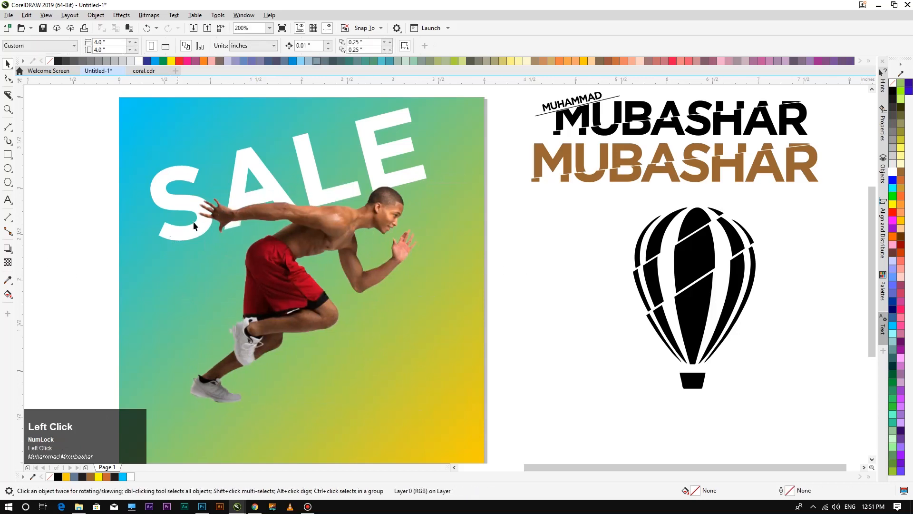
pyautogui.click(258, 199)
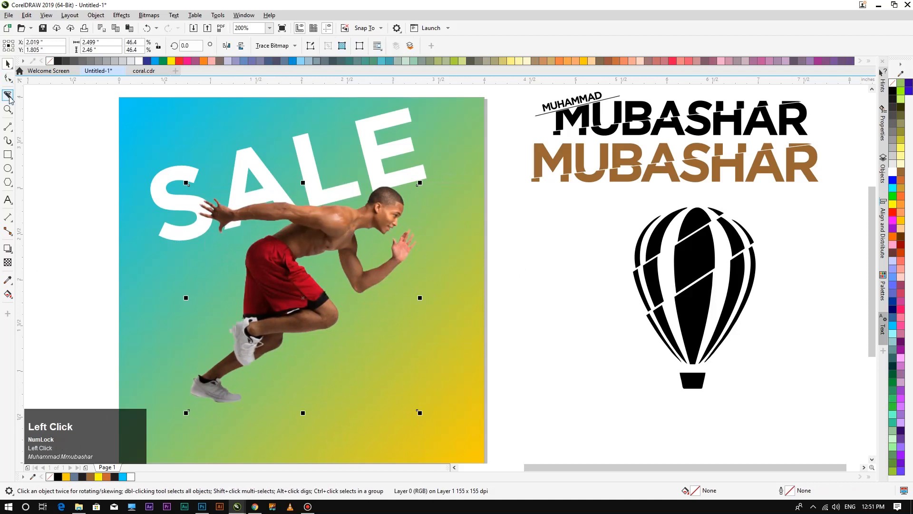
# Cut two diagonal Knife lines through the selected SALE text.
pyautogui.moveTo(436, 170); pyautogui.dragTo(103, 221)
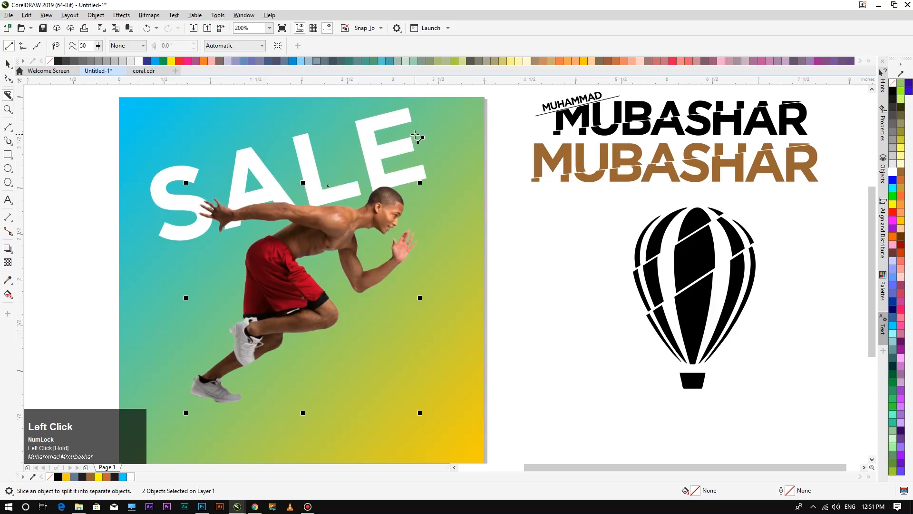
pyautogui.moveTo(425, 127); pyautogui.dragTo(71, 205)
pyautogui.click(7, 64)
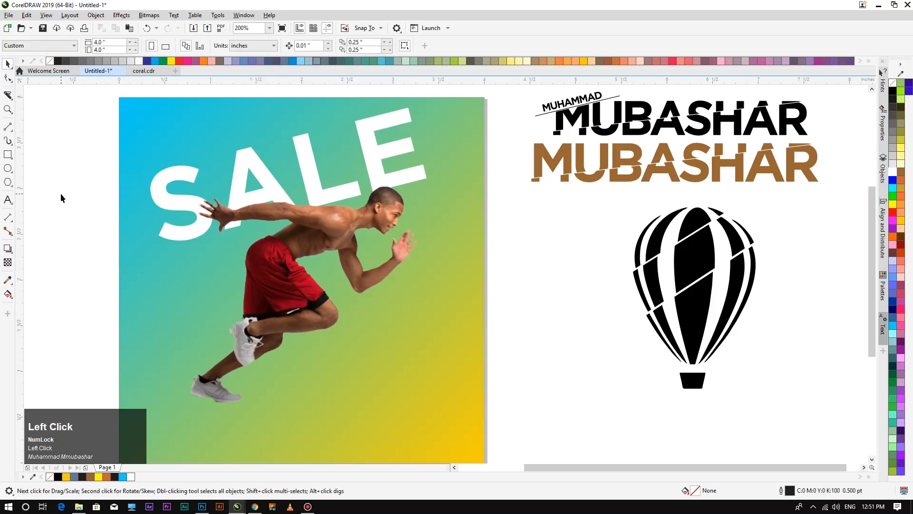
pyautogui.click(319, 163)
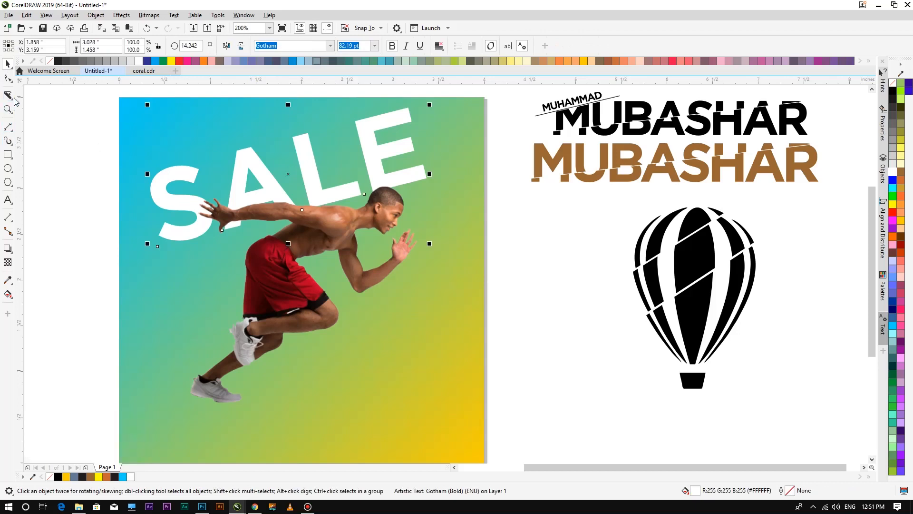
pyautogui.moveTo(445, 156); pyautogui.dragTo(110, 223)
pyautogui.moveTo(418, 120); pyautogui.dragTo(97, 208)
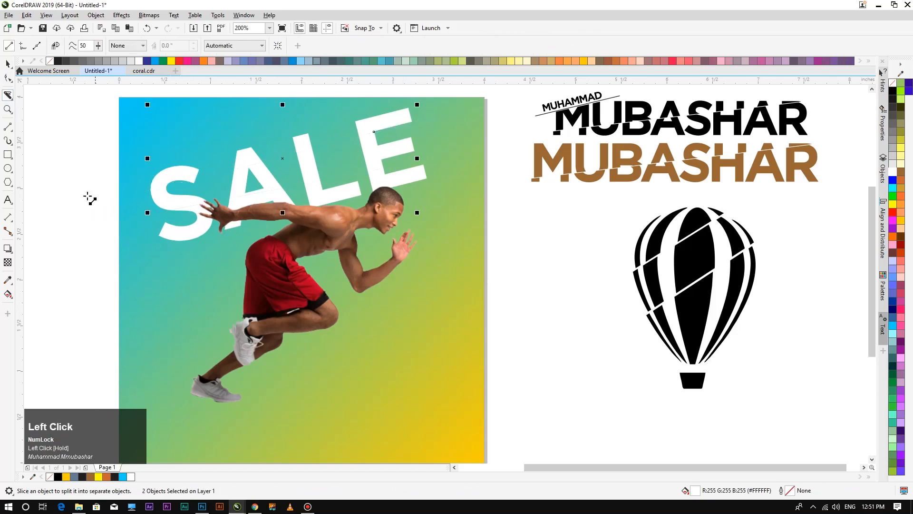
# Nudge the upper SALE slice up and right and the lower slice right.
pyautogui.click(8, 64)
pyautogui.click(260, 160)
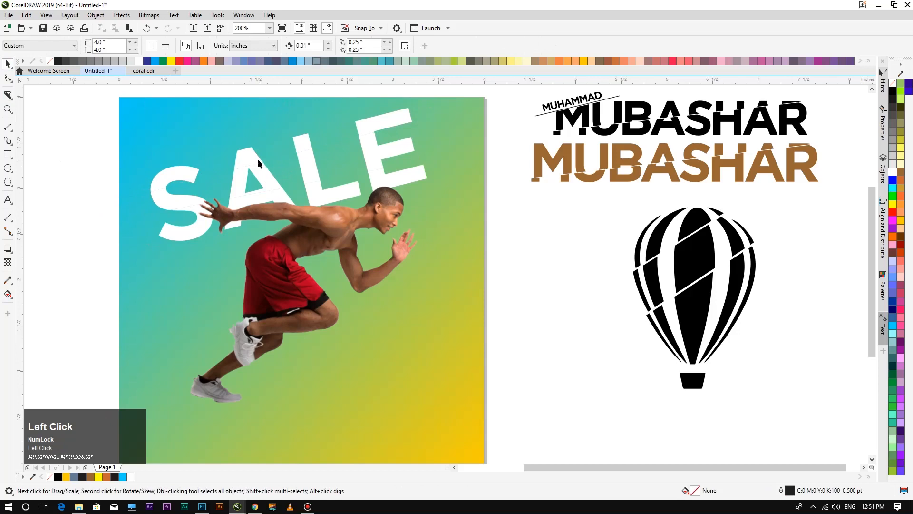
pyautogui.press('Up')
pyautogui.press('Up')
pyautogui.press('Right')
pyautogui.press('Right')
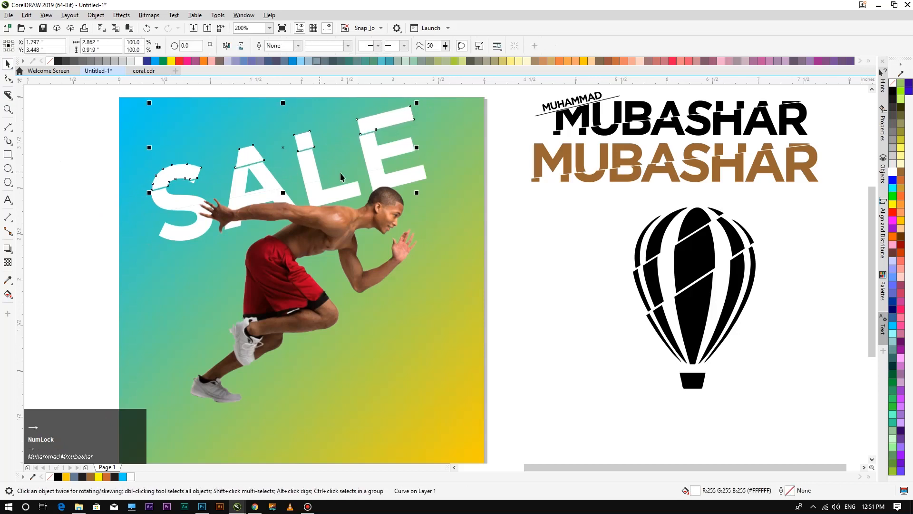
pyautogui.click(373, 162)
pyautogui.press('Up')
pyautogui.press('Right')
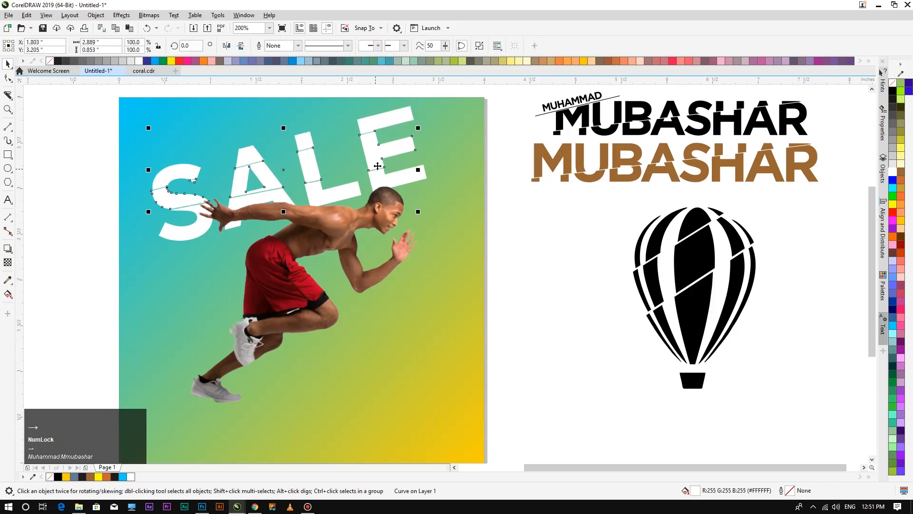
# Fine-tune the offsets, shifting the upper slice further right and the lower slice up.
pyautogui.click(386, 124)
pyautogui.press('Right')
pyautogui.press('Right')
pyautogui.press('Right')
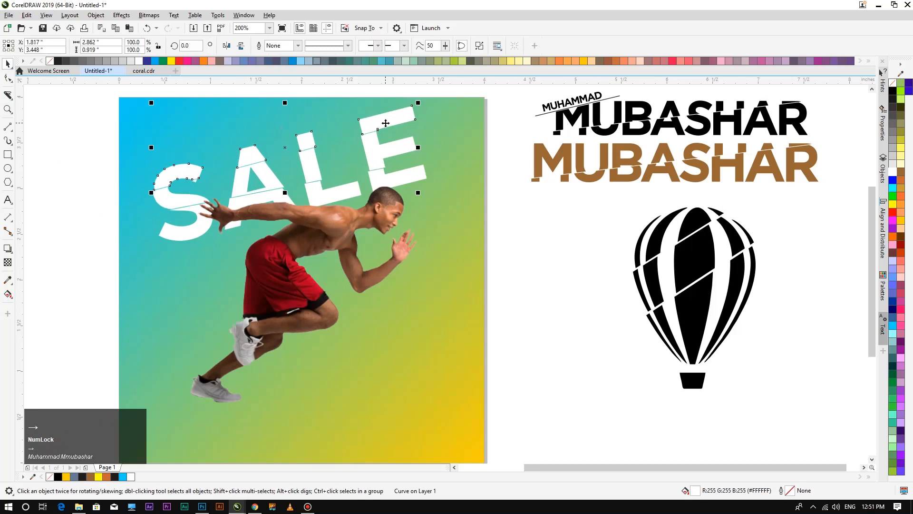
pyautogui.click(375, 154)
pyautogui.press('Up')
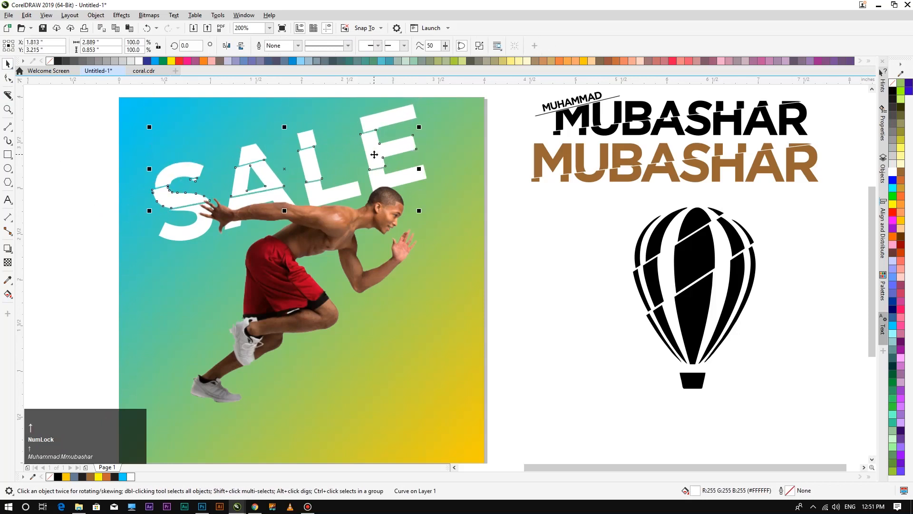
pyautogui.click(64, 216)
pyautogui.scroll(-1, 221, 209)
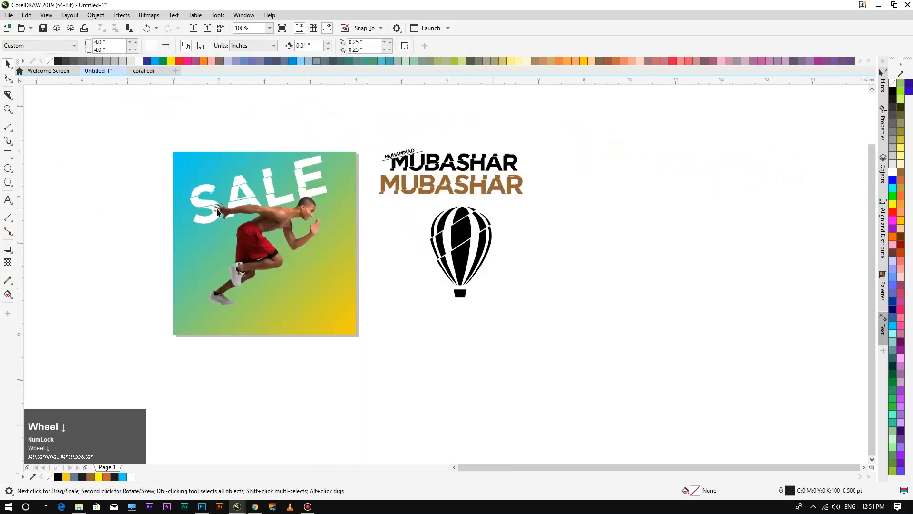
pyautogui.scroll(2, 219, 210)
pyautogui.scroll(-1, 220, 211)
pyautogui.click(8, 199)
# Type a two-line '50%' / 'OFF' text at the poster's lower right, with OFF in capitals.
pyautogui.click(433, 317)
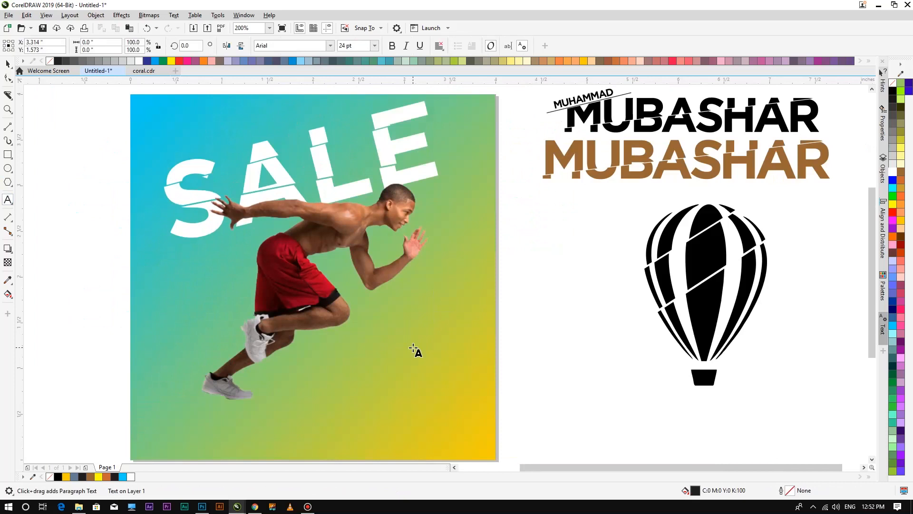
pyautogui.write('50')
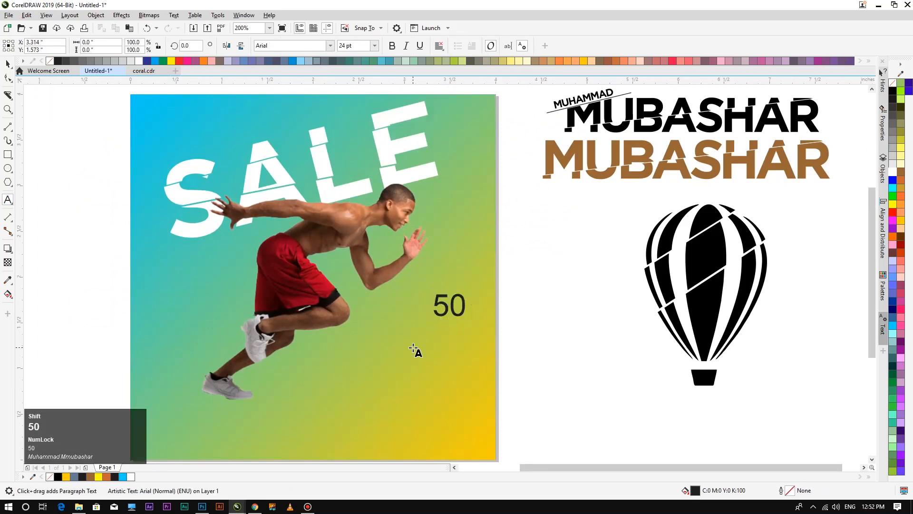
pyautogui.write('%')
pyautogui.press('Return')
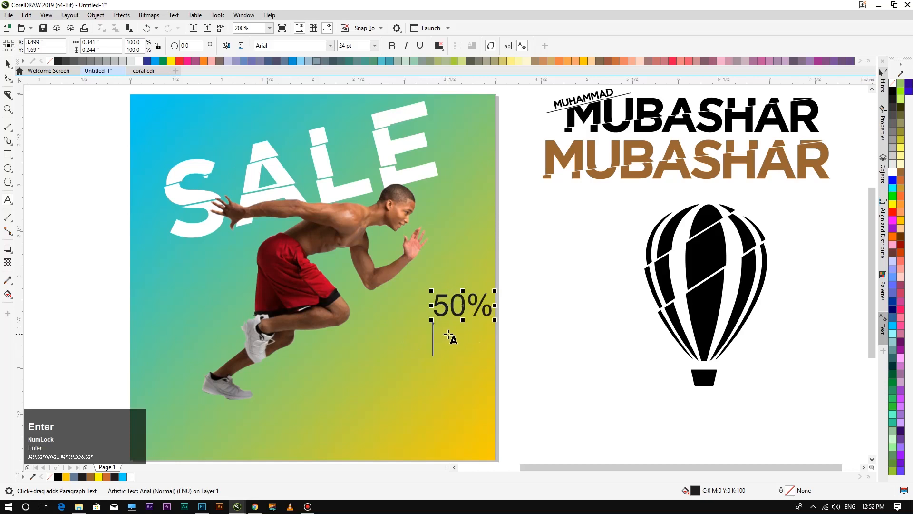
pyautogui.write('off')
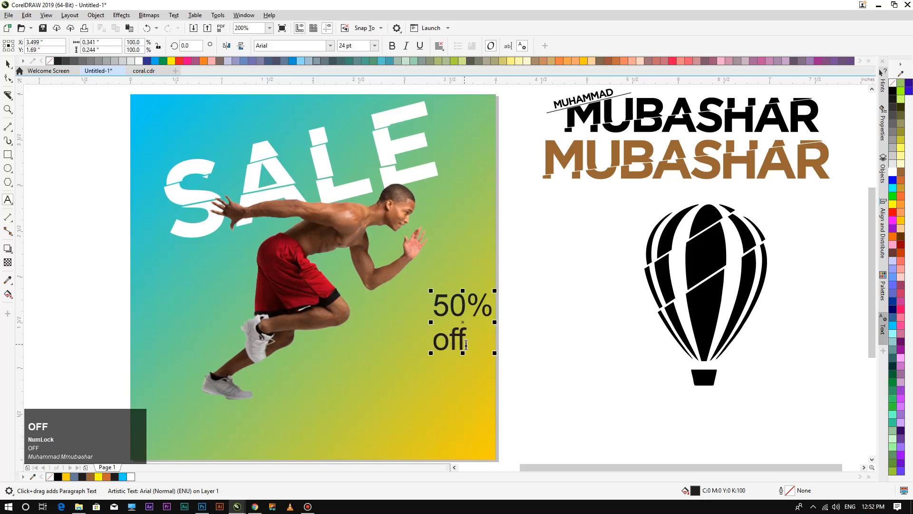
pyautogui.moveTo(466, 344); pyautogui.dragTo(423, 341)
pyautogui.write('OFF')
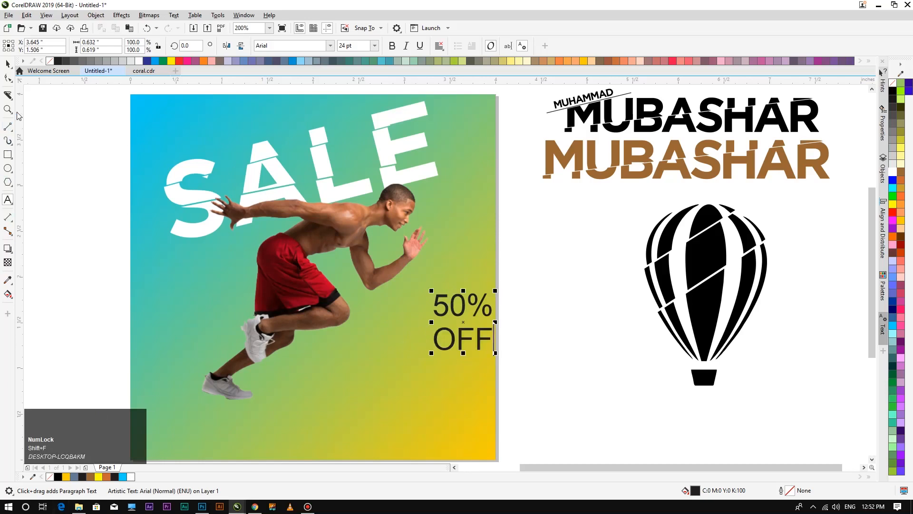
pyautogui.click(9, 63)
# Enlarge the 50% OFF text, tighten its line spacing, and nudge it into place.
pyautogui.moveTo(463, 295); pyautogui.dragTo(419, 302)
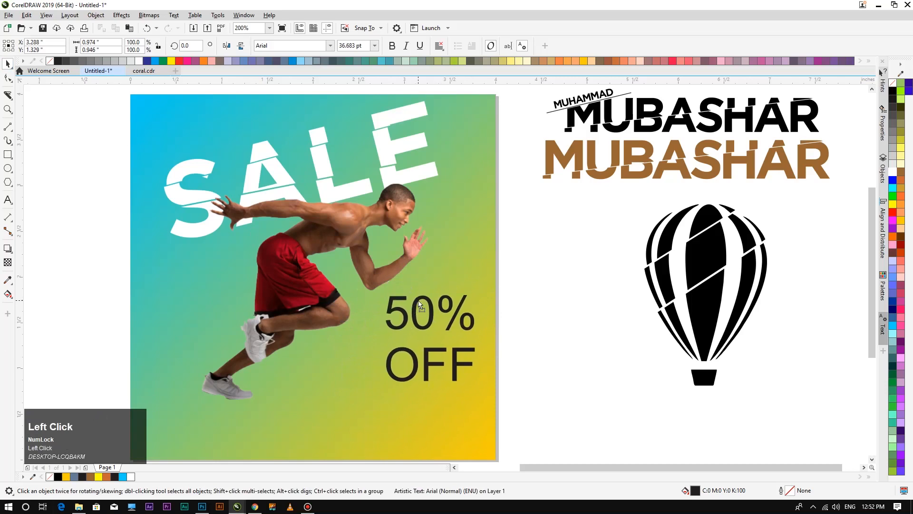
pyautogui.click(8, 80)
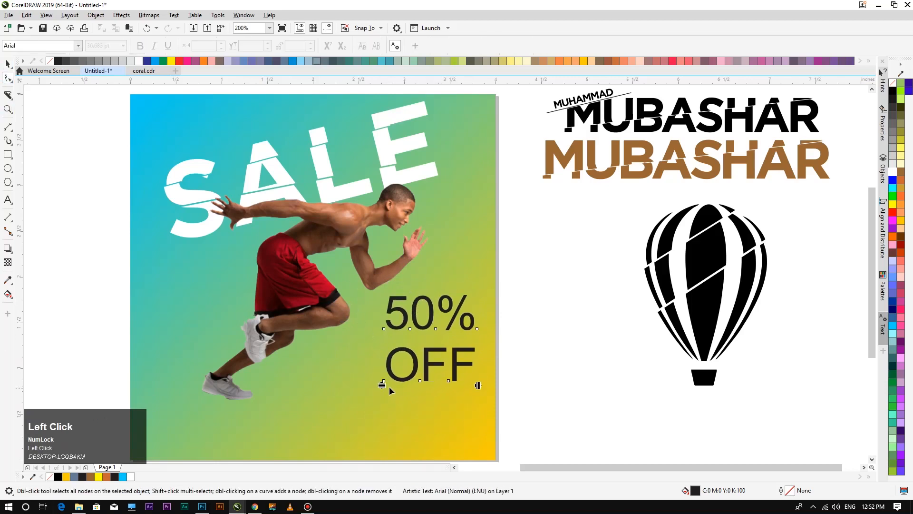
pyautogui.moveTo(381, 385); pyautogui.dragTo(382, 374)
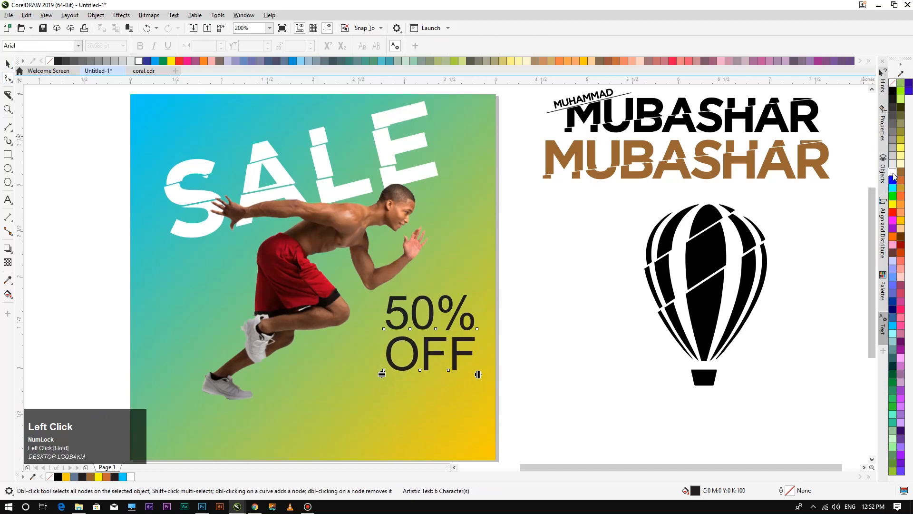
pyautogui.click(7, 65)
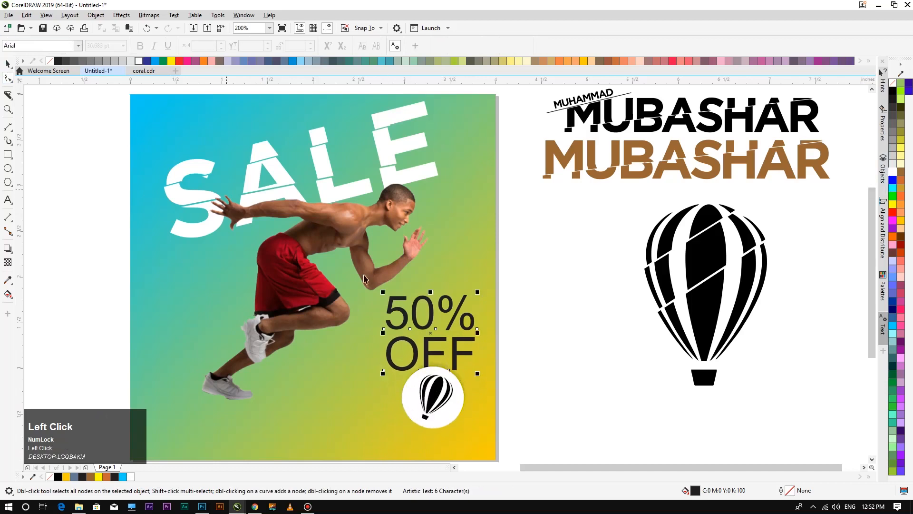
pyautogui.moveTo(432, 315); pyautogui.dragTo(432, 320)
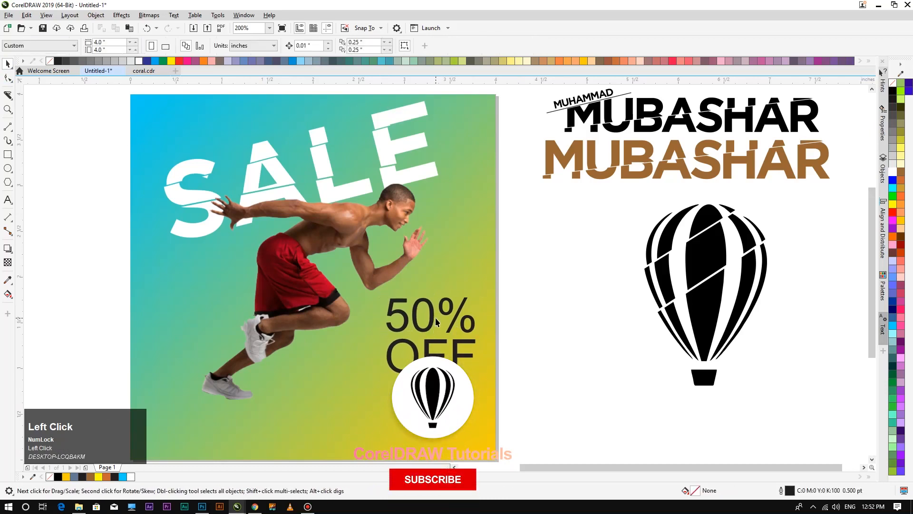
# Change the 50% OFF text's font to Gotham.
pyautogui.click(433, 322)
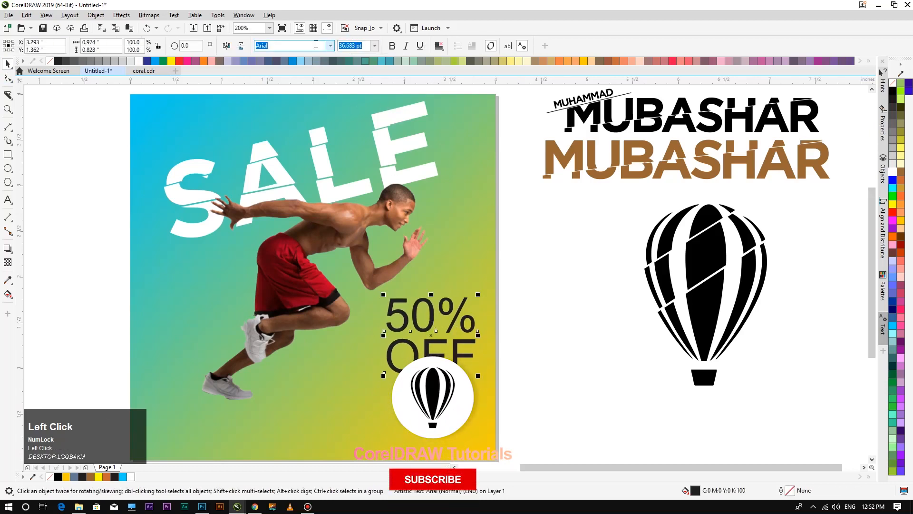
pyautogui.write('Gotham')
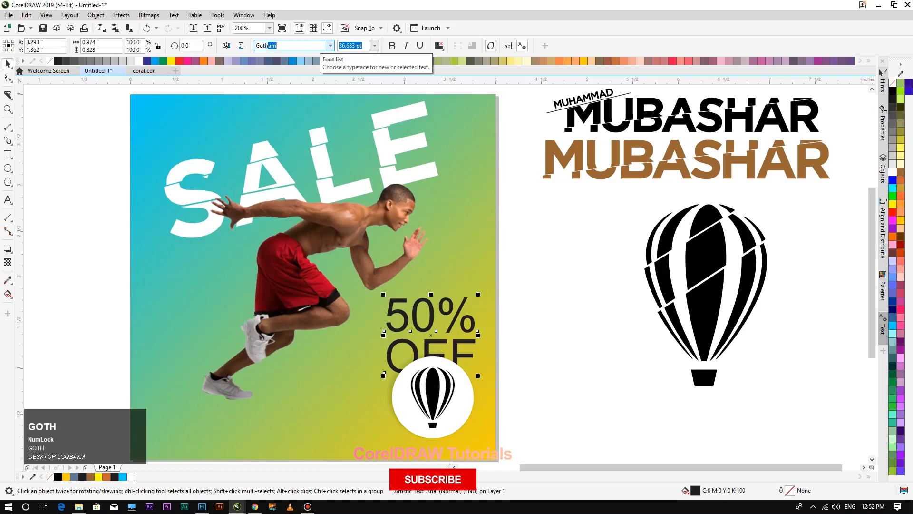
pyautogui.press('Return')
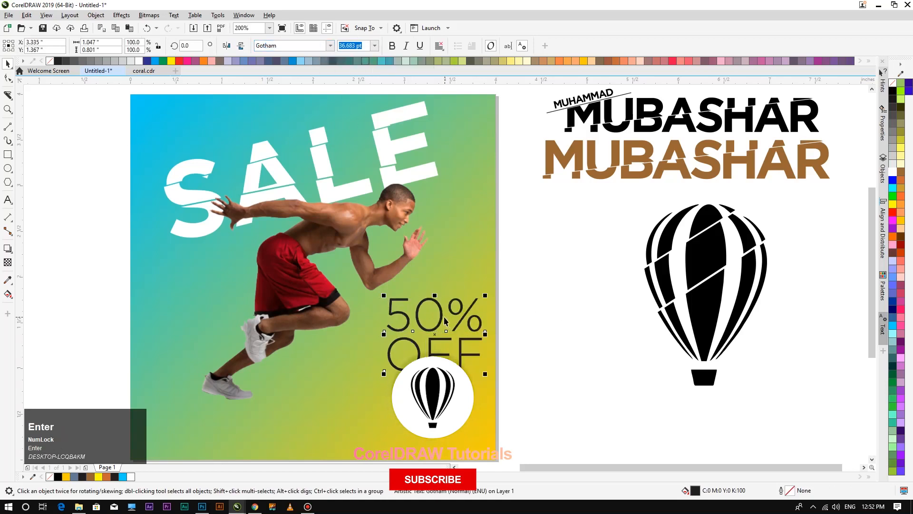
# Nudge the 50% OFF text slightly up and to the left.
pyautogui.moveTo(439, 317); pyautogui.dragTo(436, 317)
pyautogui.click(437, 318)
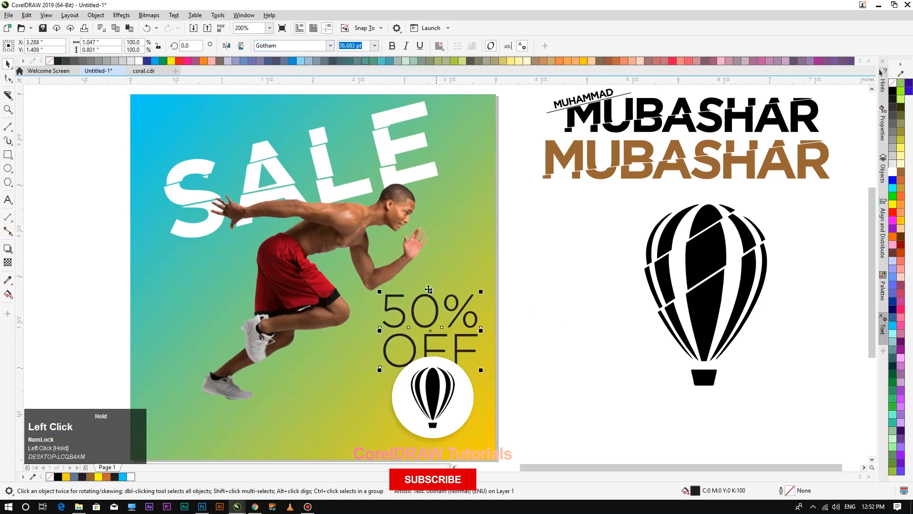
pyautogui.moveTo(422, 327); pyautogui.dragTo(423, 324)
pyautogui.scroll(-2, 435, 302)
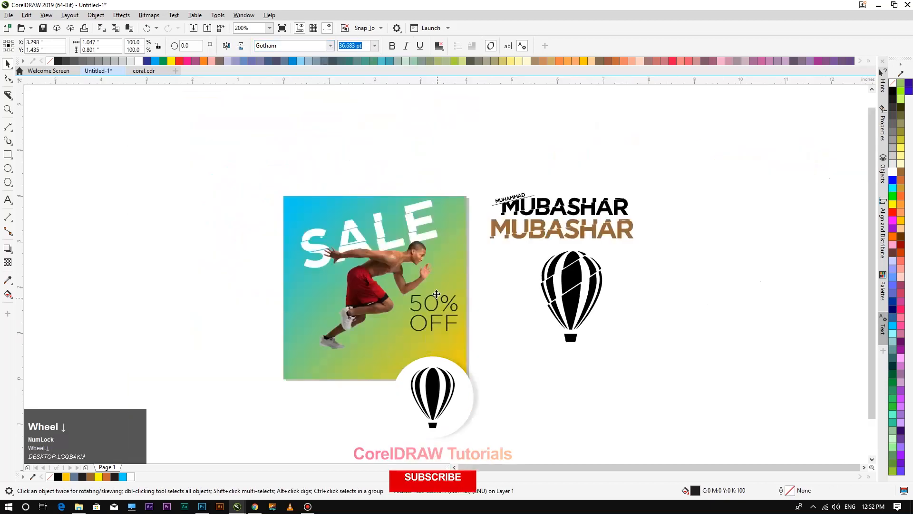
pyautogui.scroll(2, 417, 324)
# Draw a large circle and move it onto the poster below 50% OFF.
pyautogui.click(652, 408)
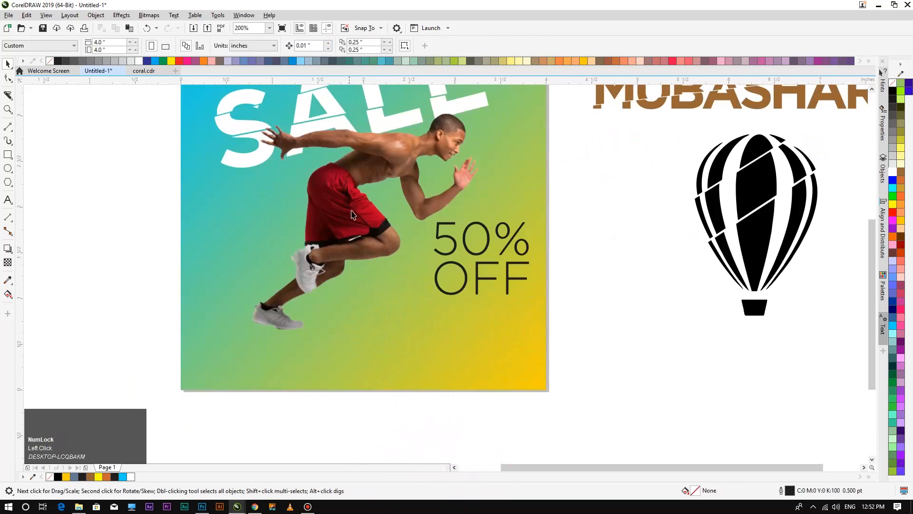
pyautogui.click(7, 168)
pyautogui.moveTo(93, 273); pyautogui.dragTo(226, 406)
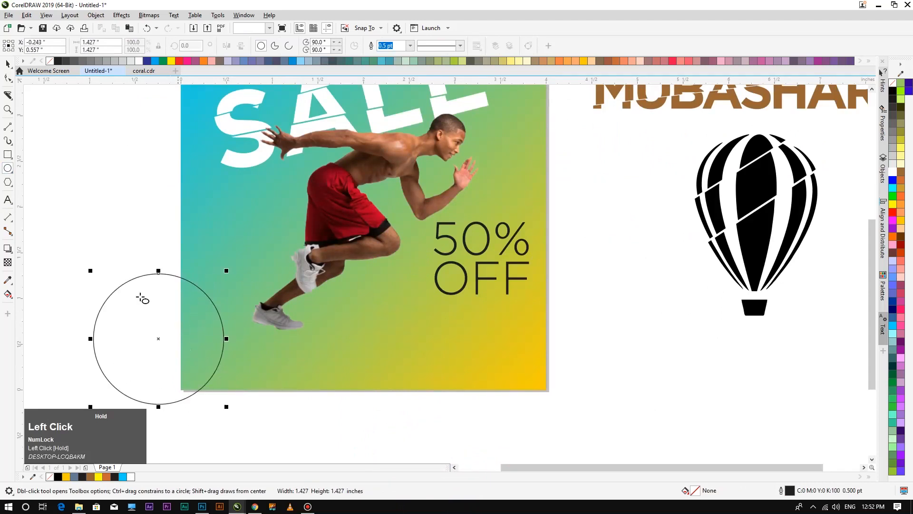
pyautogui.click(8, 64)
pyautogui.moveTo(157, 340); pyautogui.dragTo(401, 361)
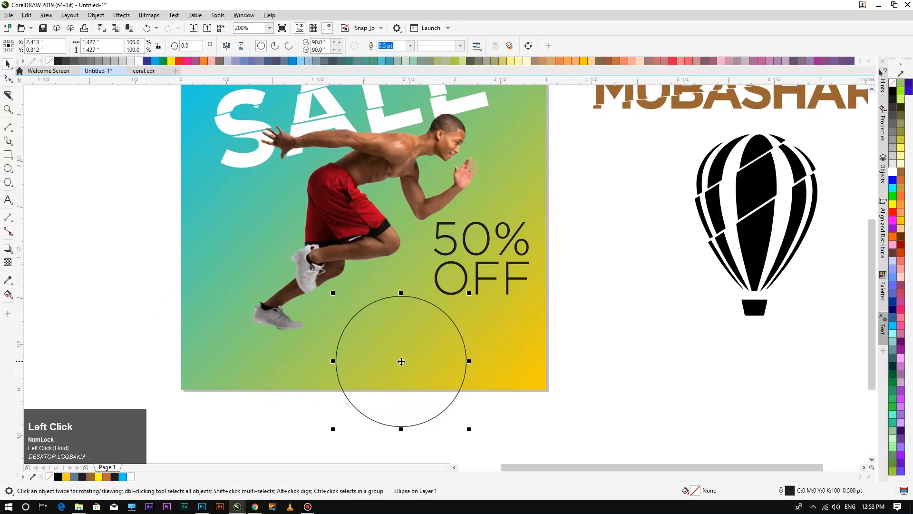
# Open and close the Bitmaps menu without choosing a command.
pyautogui.click(157, 18)
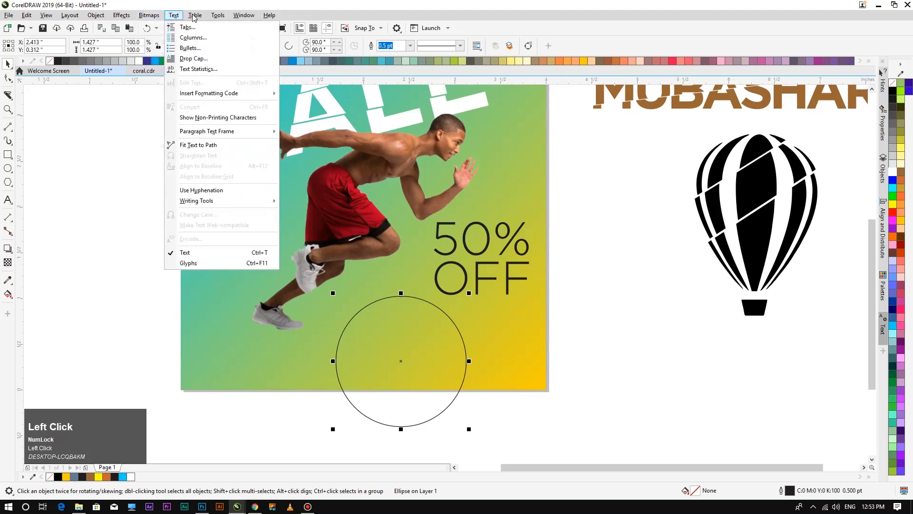
pyautogui.moveTo(169, 18)
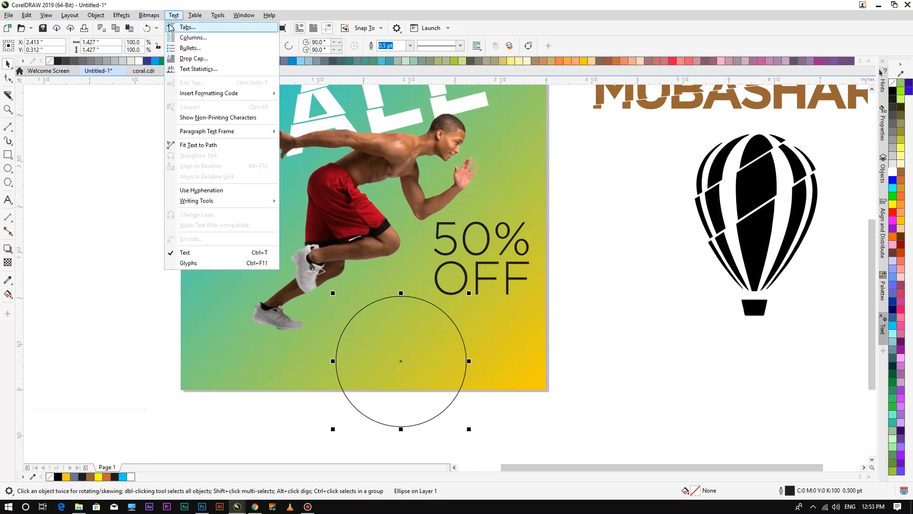
pyautogui.click(173, 16)
pyautogui.click(149, 16)
pyautogui.click(150, 16)
pyautogui.click(149, 16)
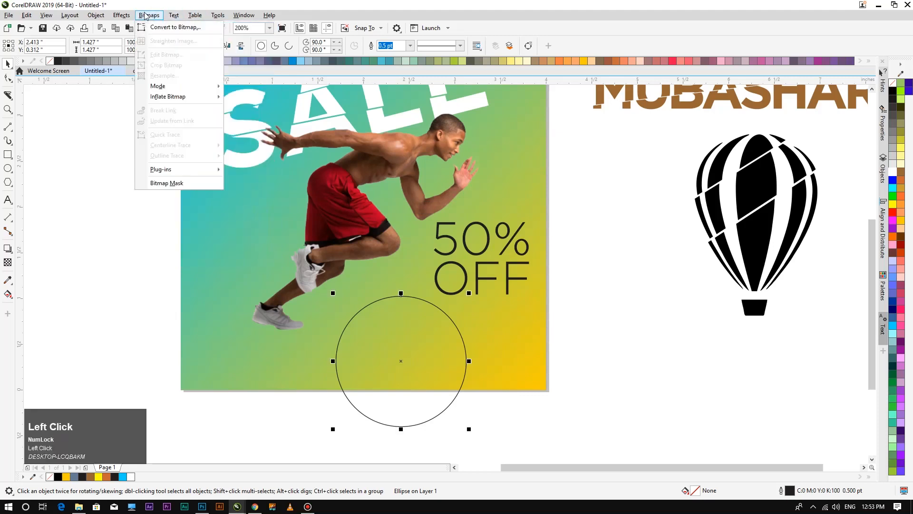
pyautogui.click(6, 65)
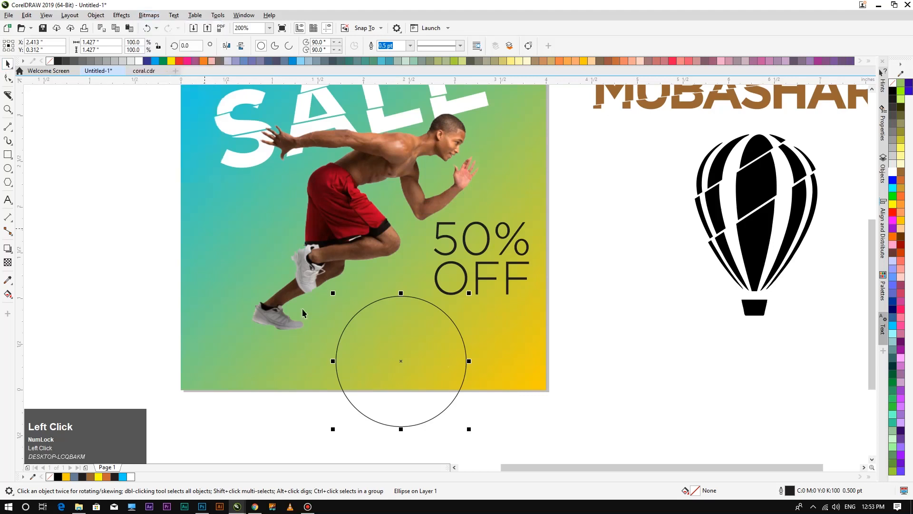
# Fill the circle solid black and remove its outline.
pyautogui.click(892, 94)
pyautogui.rightClick(892, 82)
pyautogui.click(149, 15)
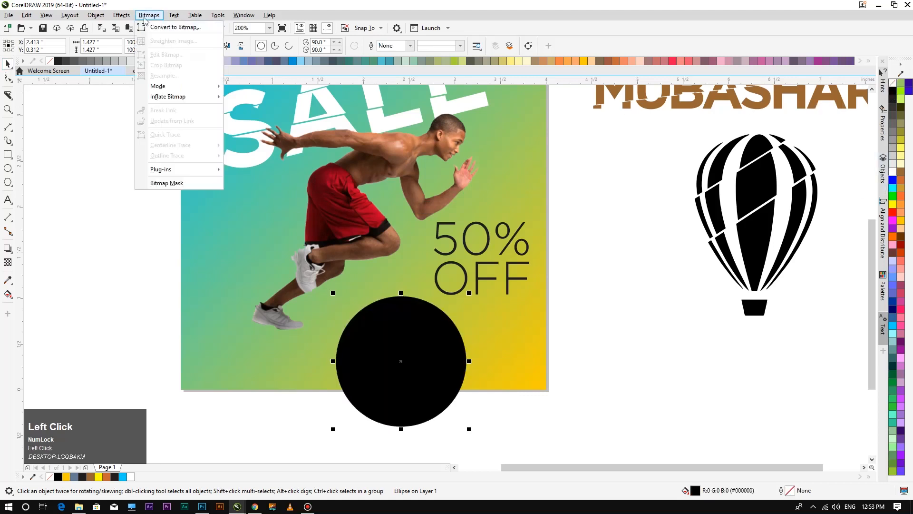
# Convert the black circle to a bitmap in RGB colour mode.
pyautogui.click(364, 180)
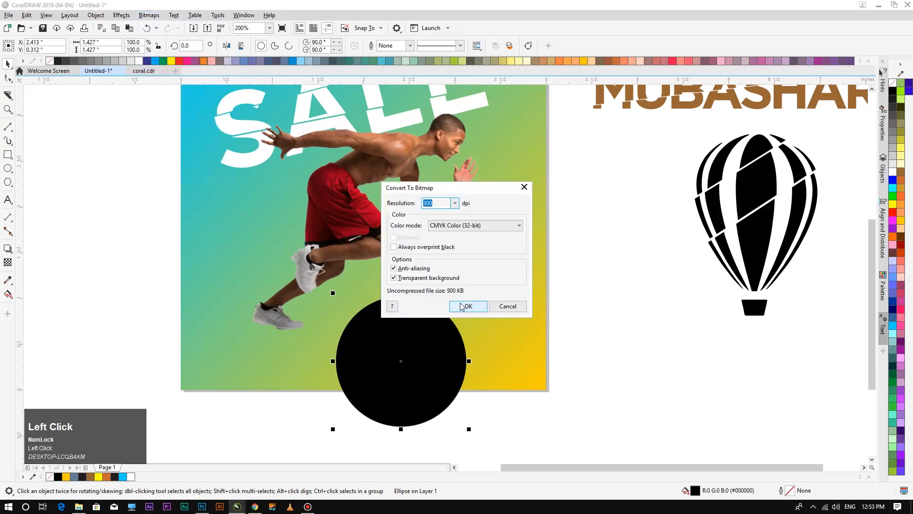
pyautogui.click(476, 229)
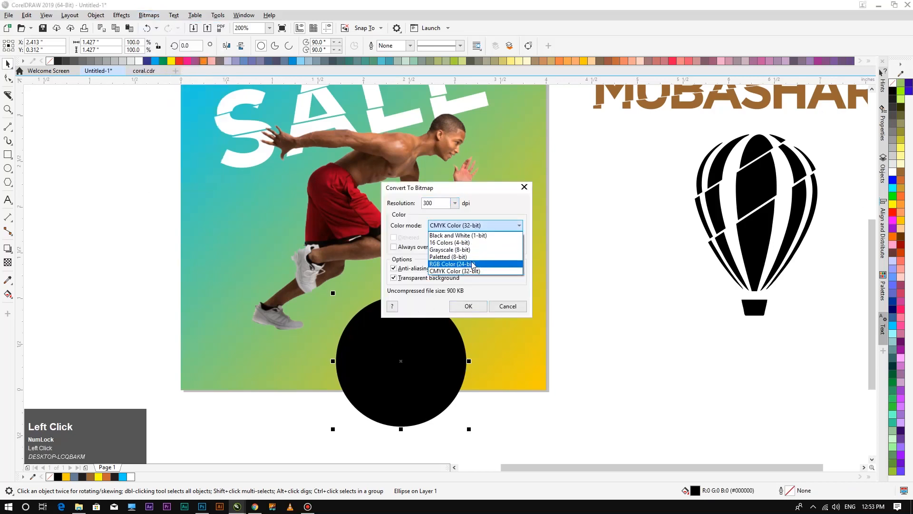
pyautogui.click(471, 264)
pyautogui.click(468, 307)
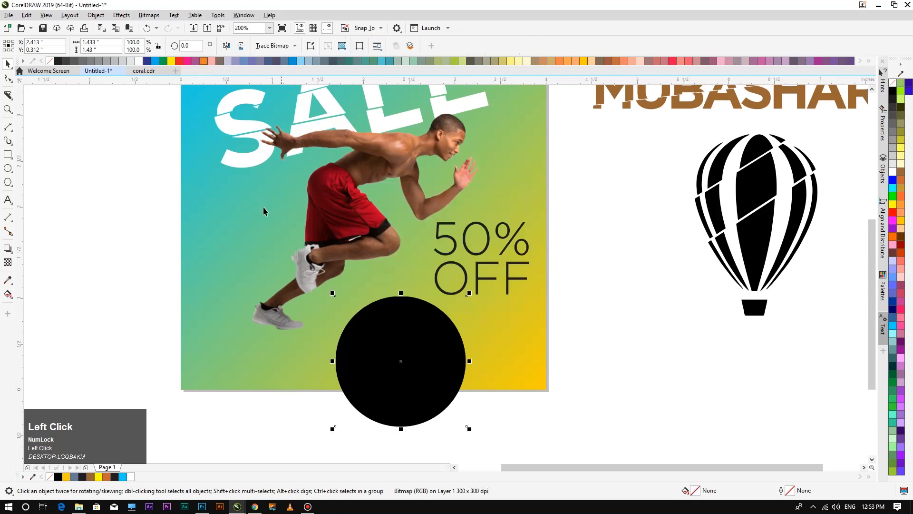
# Preview a Gaussian Blur on the bitmap with a radius of about 114 pixels.
pyautogui.click(121, 16)
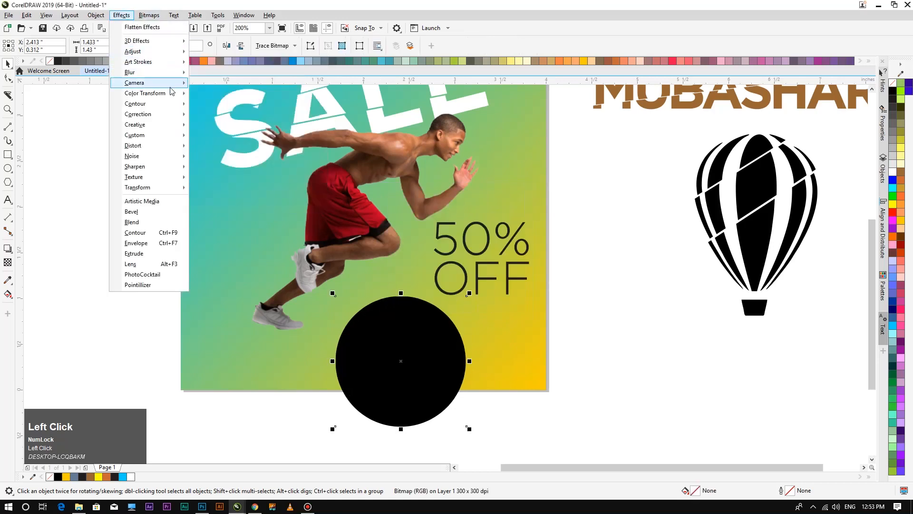
pyautogui.moveTo(179, 72)
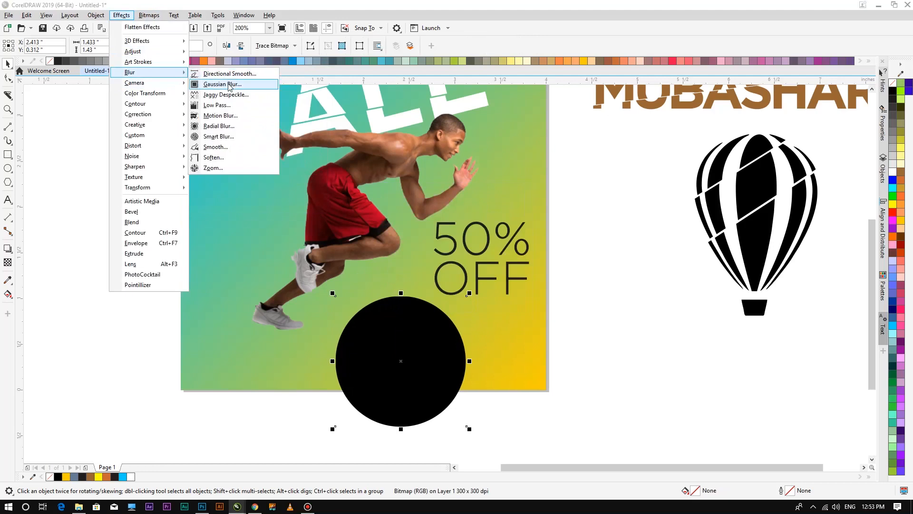
pyautogui.click(222, 84)
pyautogui.moveTo(438, 246); pyautogui.dragTo(506, 247)
pyautogui.click(493, 250)
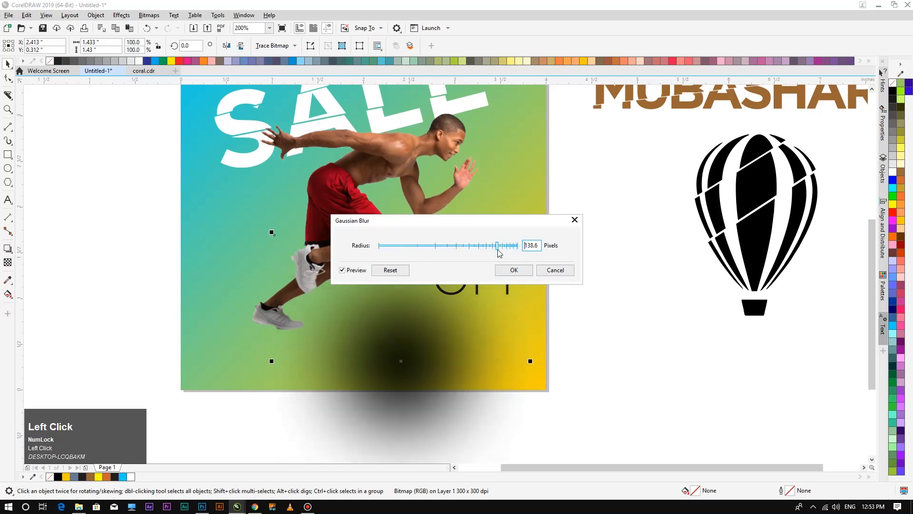
pyautogui.click(490, 249)
# Apply the Gaussian blur and reselect the blurred bitmap, undoing an accidental runner move.
pyautogui.click(514, 269)
pyautogui.click(632, 320)
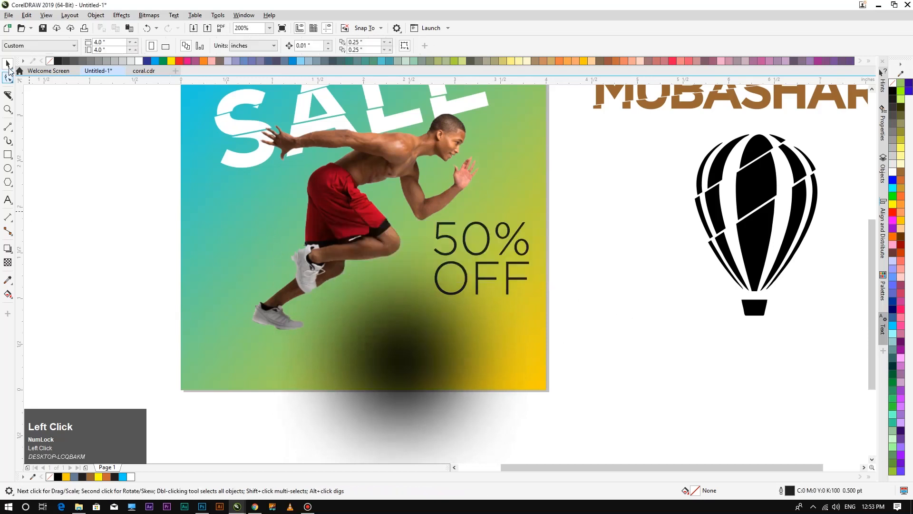
pyautogui.click(429, 365)
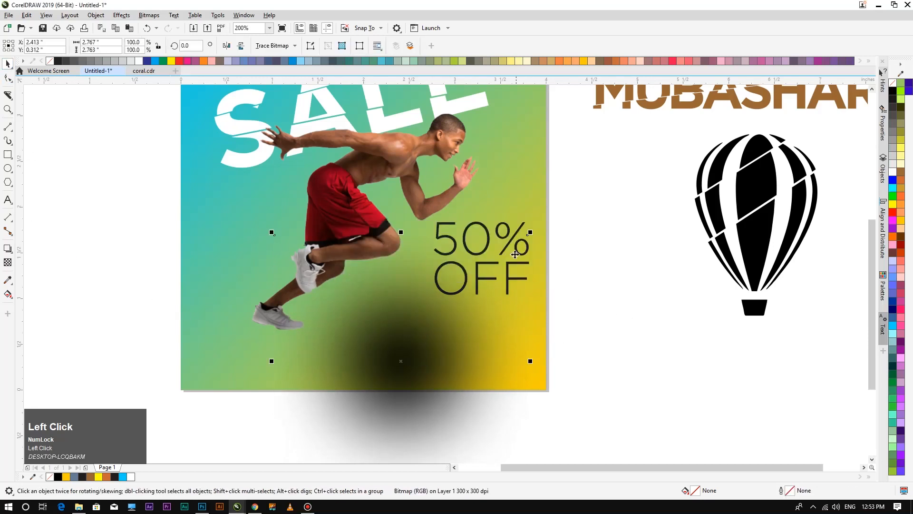
pyautogui.moveTo(402, 232); pyautogui.dragTo(401, 338)
pyautogui.hotkey('ctrl', 'z')
pyautogui.click(486, 402)
pyautogui.click(400, 364)
# Squash the blurred shadow into a flat ellipse under the runner's feet.
pyautogui.moveTo(401, 364); pyautogui.dragTo(587, 379)
pyautogui.moveTo(588, 248); pyautogui.dragTo(588, 381)
pyautogui.moveTo(614, 423); pyautogui.dragTo(384, 319)
pyautogui.moveTo(382, 252); pyautogui.dragTo(382, 289)
pyautogui.moveTo(387, 334); pyautogui.dragTo(391, 319)
# Make the shadow partly transparent, settling at about 57 transparency.
pyautogui.click(8, 262)
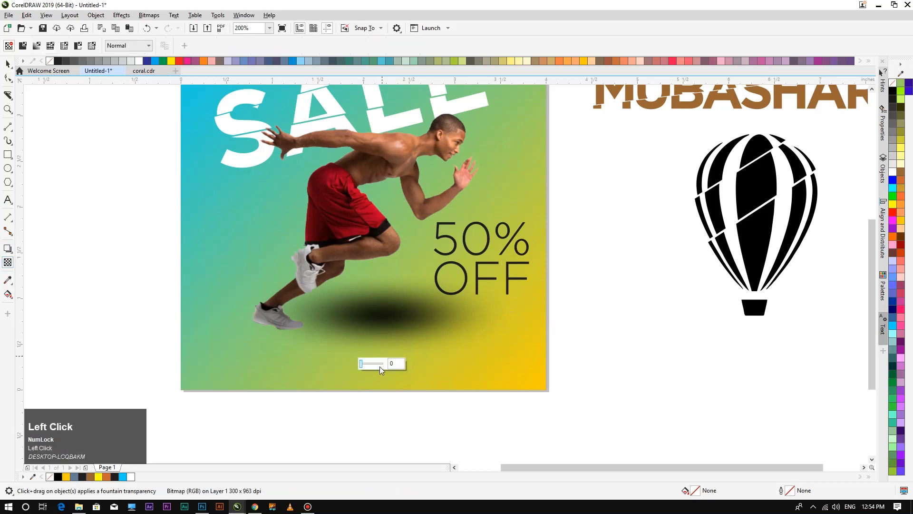
pyautogui.click(380, 368)
pyautogui.click(377, 367)
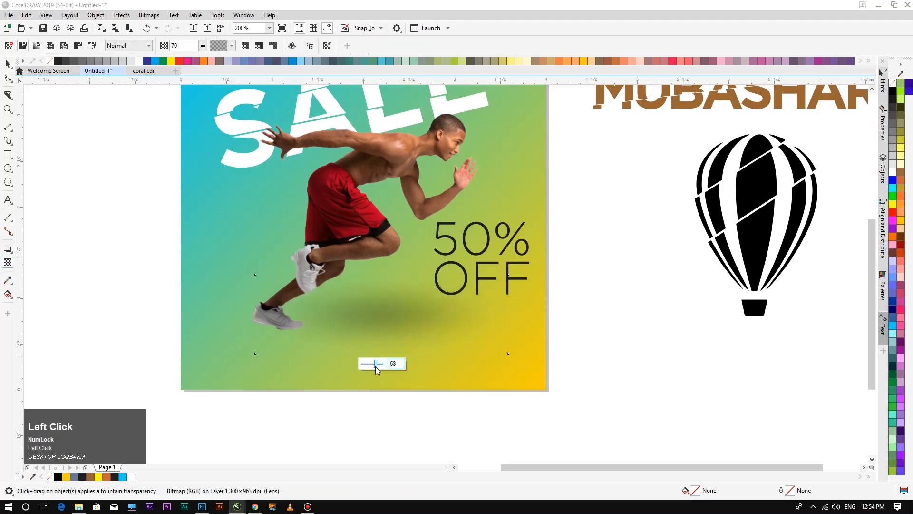
pyautogui.moveTo(376, 367); pyautogui.dragTo(374, 367)
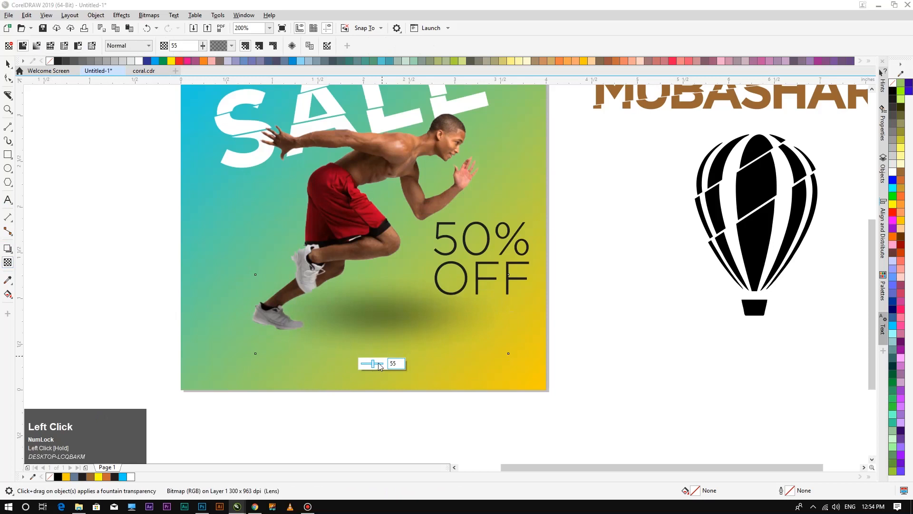
pyautogui.click(379, 365)
pyautogui.moveTo(378, 367); pyautogui.dragTo(374, 365)
# Zoom to all objects with F4, close coral.cdr, and start a new document.
pyautogui.click(8, 63)
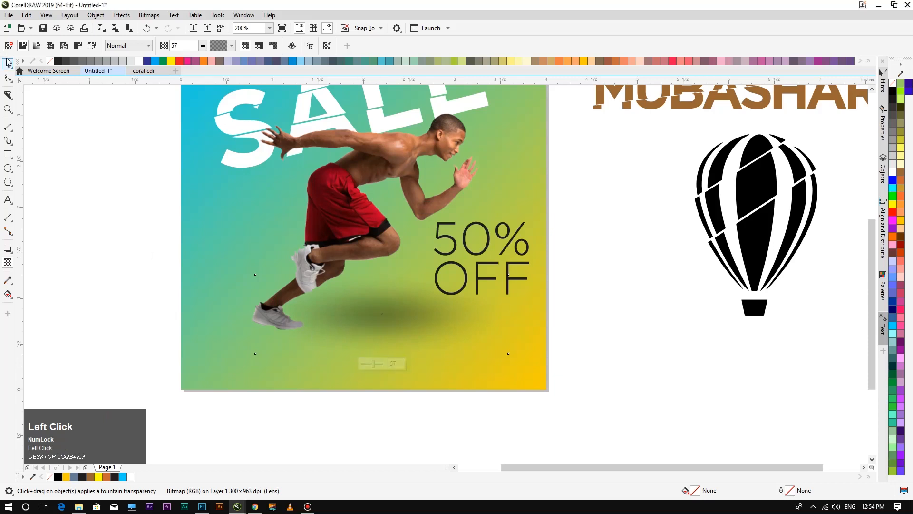
pyautogui.scroll(-1, 379, 295)
pyautogui.scroll(-1, 379, 294)
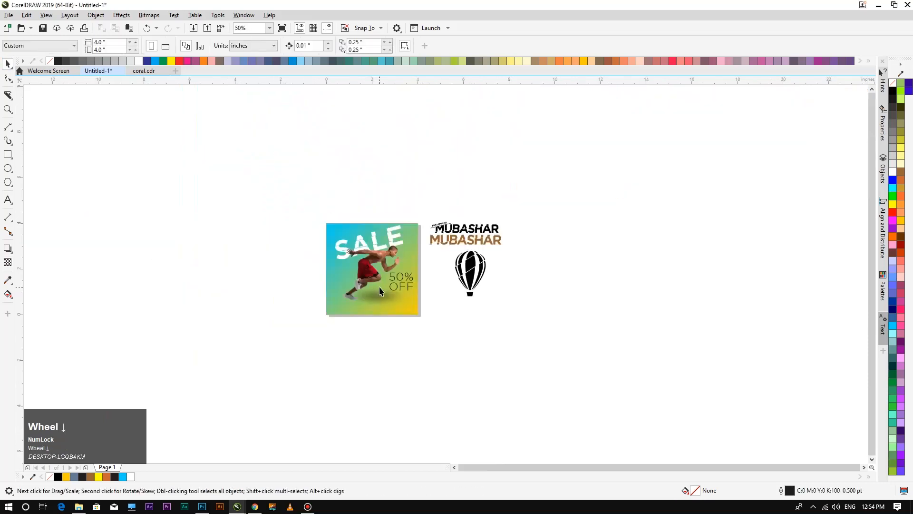
pyautogui.press('F4')
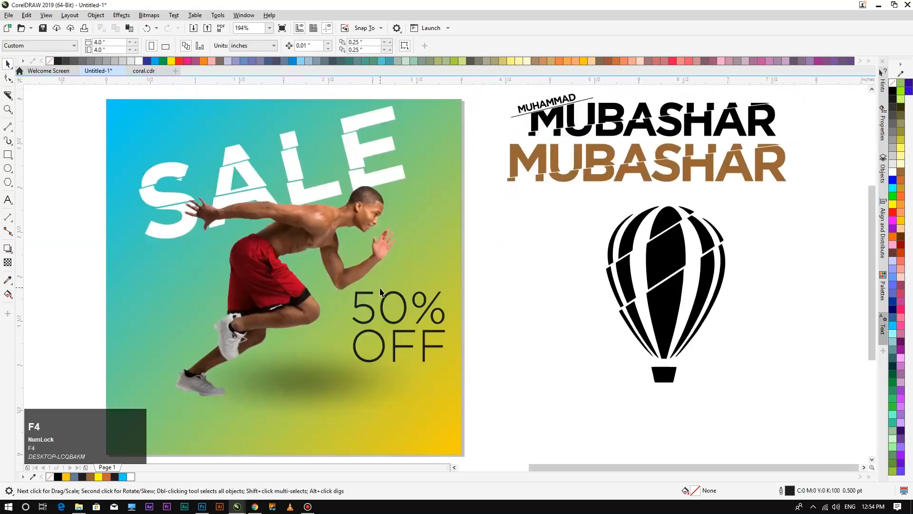
pyautogui.click(318, 382)
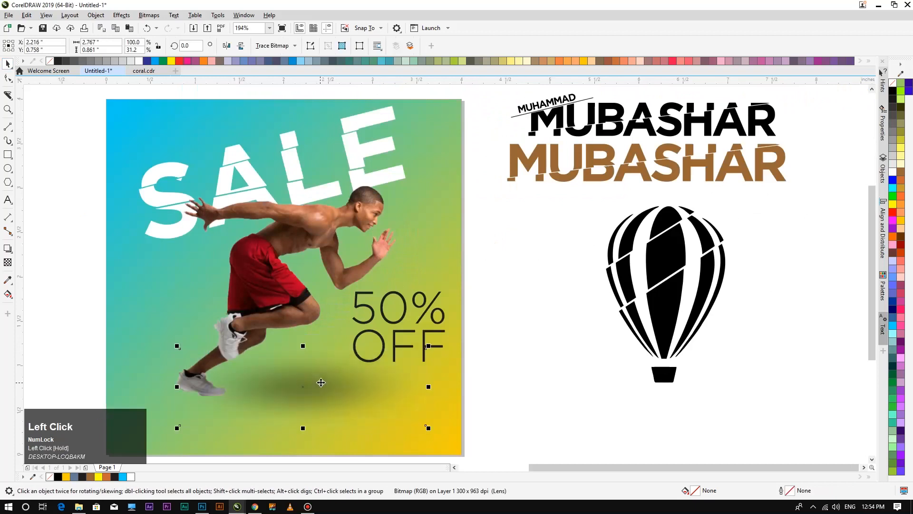
pyautogui.scroll(-1, 299, 246)
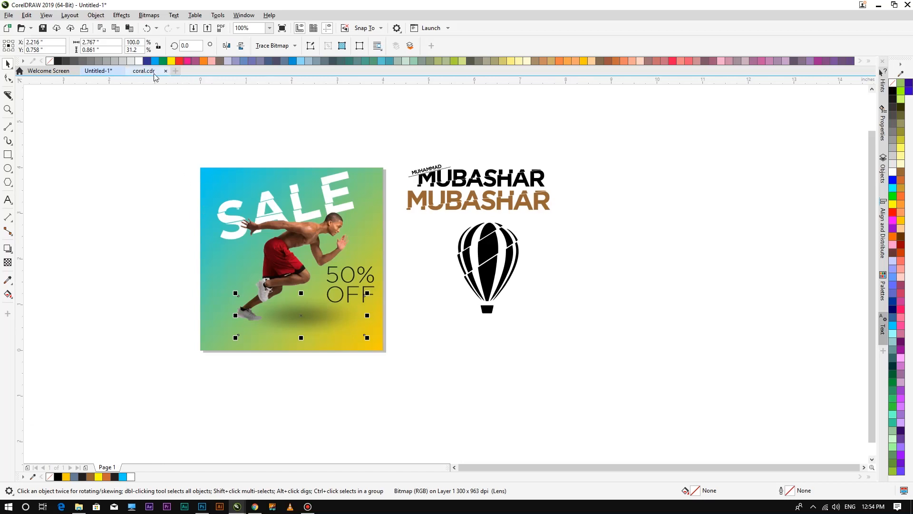
pyautogui.click(166, 71)
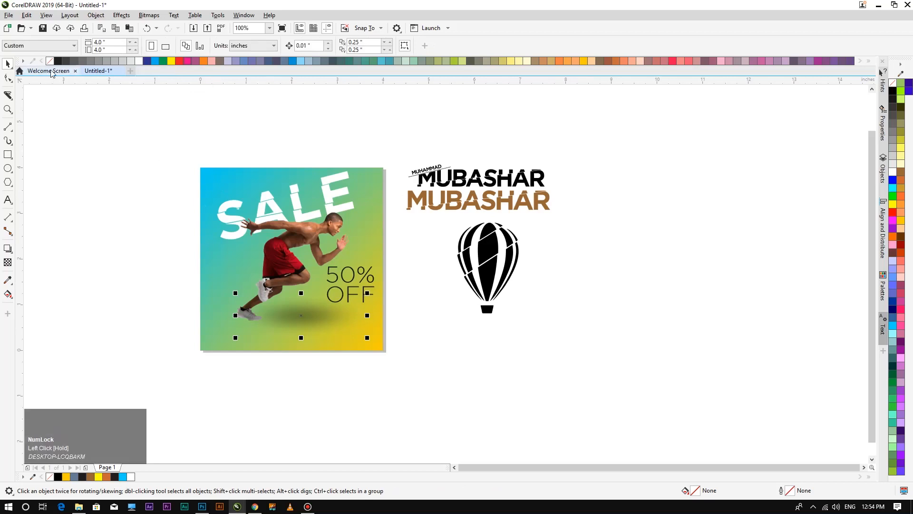
pyautogui.hotkey('ctrl', 'n')
# Create the 4 × 4 inch document with a page-sized rectangle and drag a diagonal gradient across it.
pyautogui.press('Return')
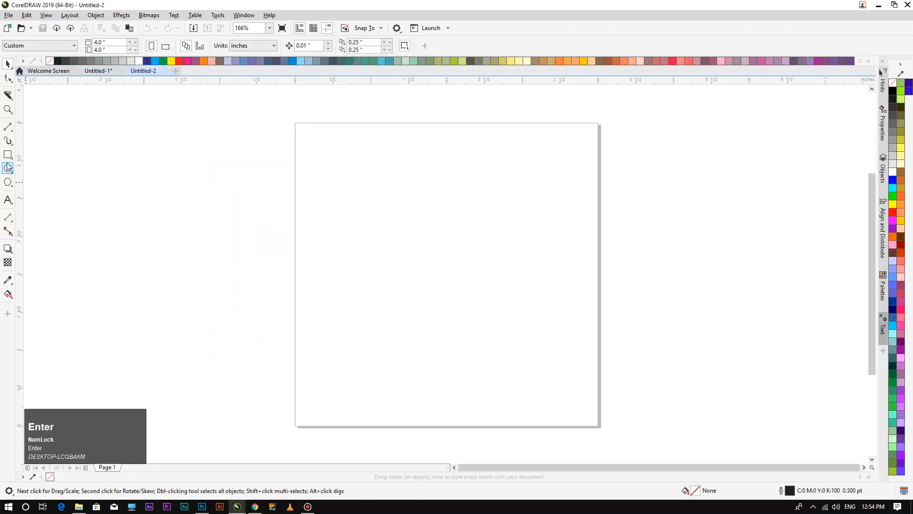
pyautogui.doubleClick(8, 155)
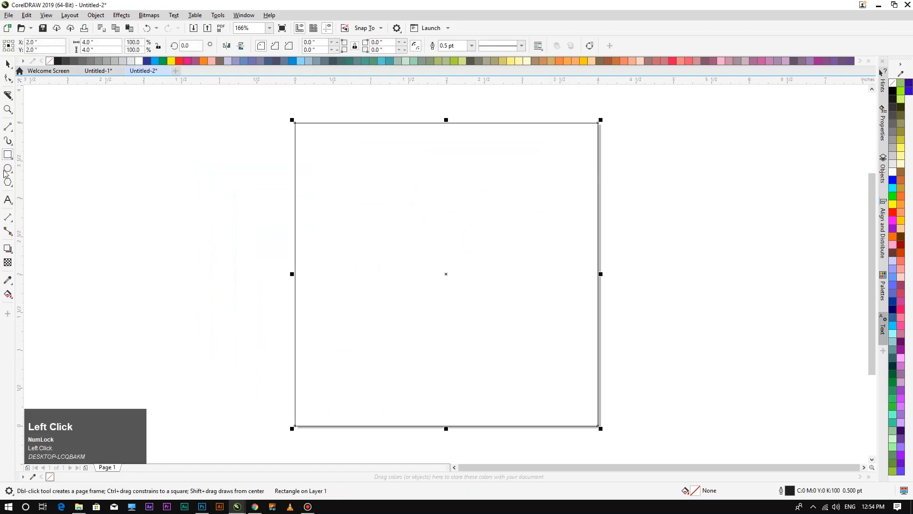
pyautogui.press('g')
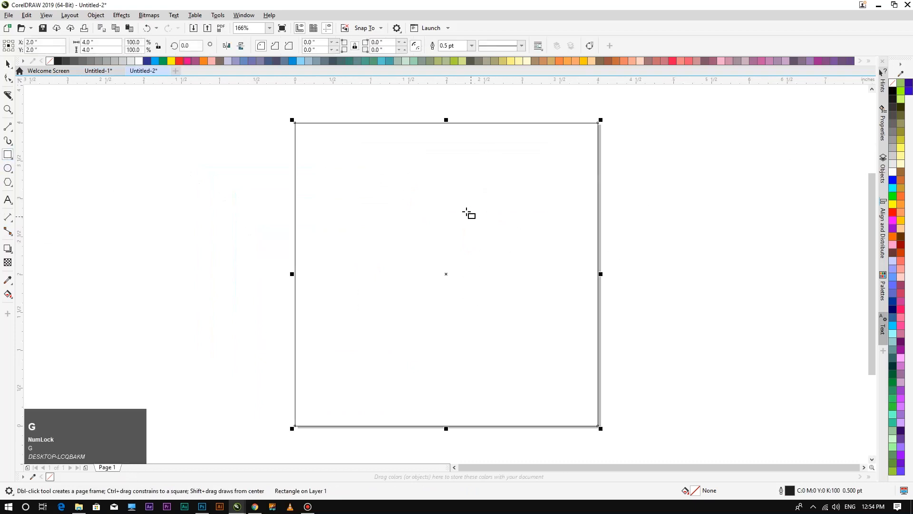
pyautogui.moveTo(273, 104); pyautogui.dragTo(616, 444)
# Color the gradient purple at top-left and pink-red at bottom-right, then select the square.
pyautogui.click(903, 314)
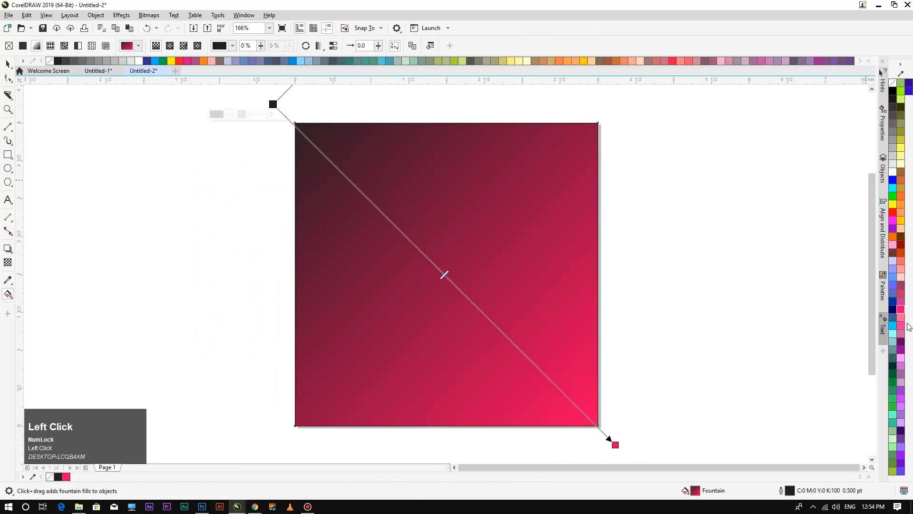
pyautogui.click(902, 328)
pyautogui.click(901, 341)
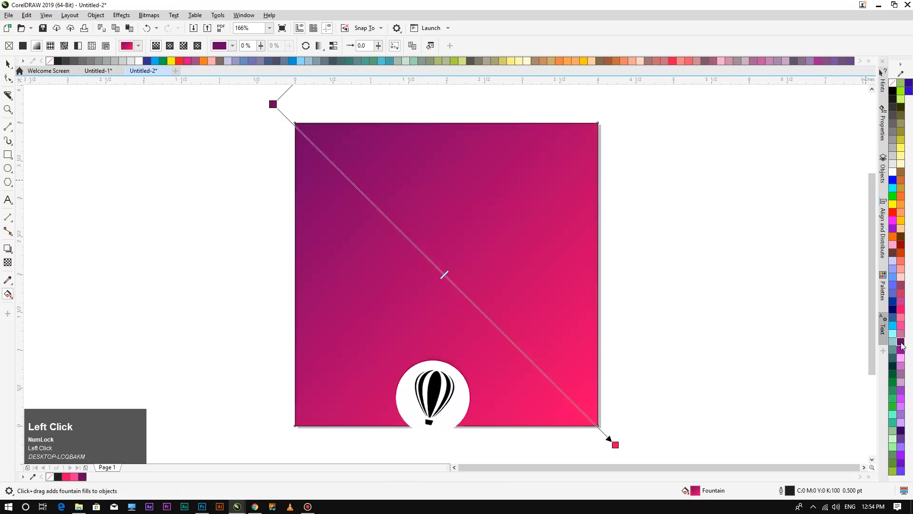
pyautogui.click(7, 63)
pyautogui.click(96, 155)
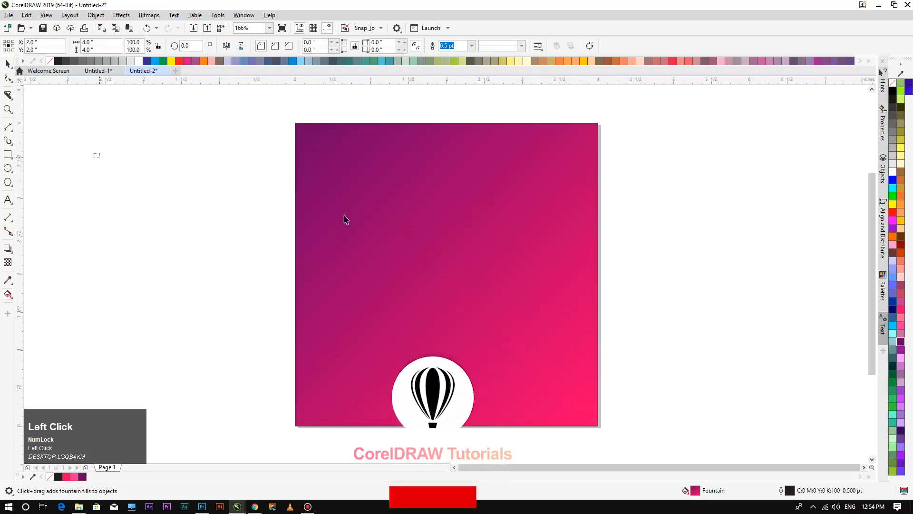
pyautogui.click(438, 251)
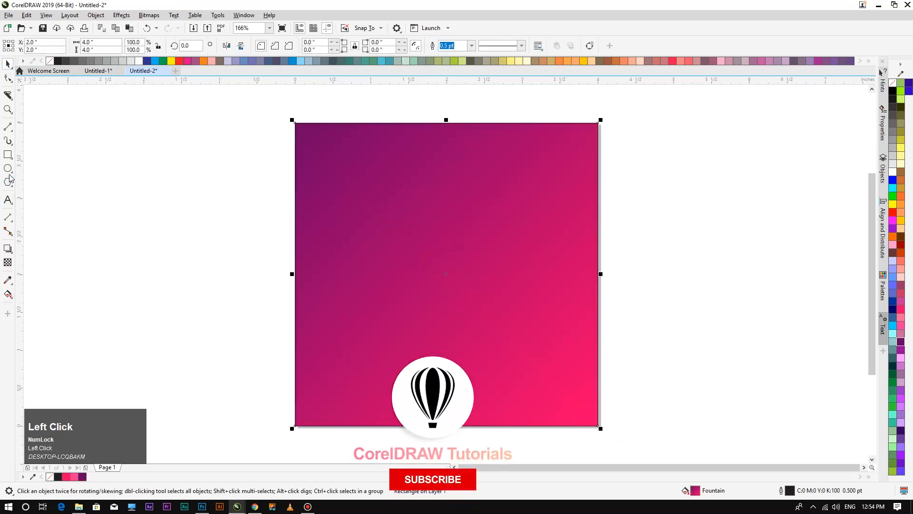
pyautogui.click(7, 200)
# Type 20% on the square, enlarge it to about 109 pt and tilt it about 14°.
pyautogui.click(368, 235)
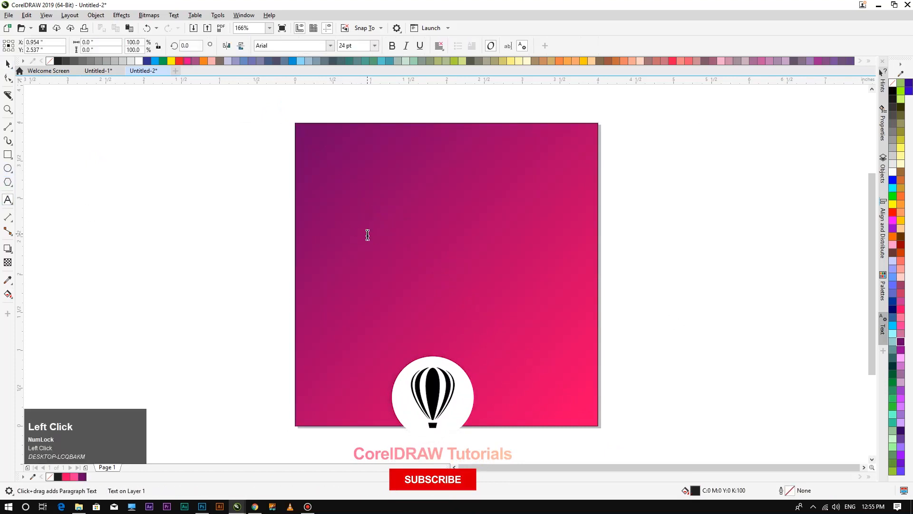
pyautogui.write('20%')
pyautogui.click(7, 64)
pyautogui.moveTo(421, 240); pyautogui.dragTo(501, 268)
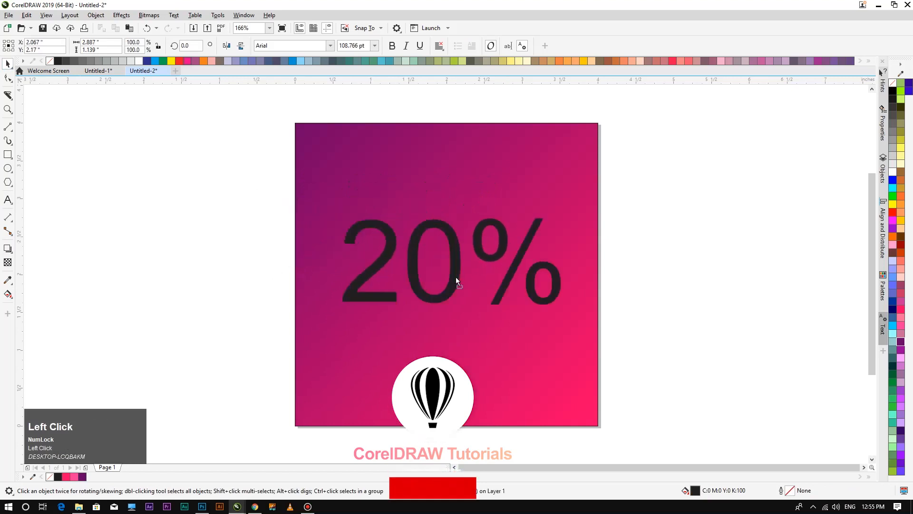
pyautogui.click(453, 272)
pyautogui.moveTo(563, 212); pyautogui.dragTo(545, 193)
# Tighten the letter spacing of the 20% text.
pyautogui.click(214, 281)
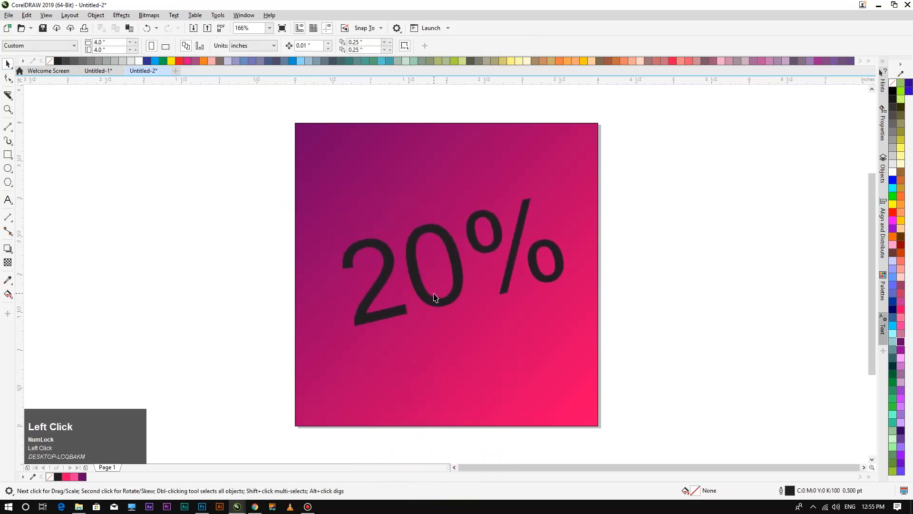
pyautogui.click(427, 303)
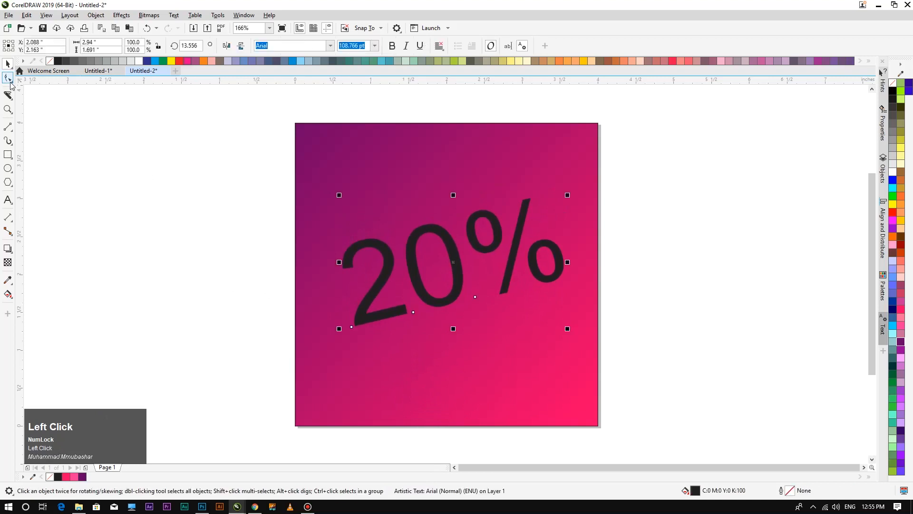
pyautogui.click(8, 78)
pyautogui.moveTo(570, 331); pyautogui.dragTo(554, 339)
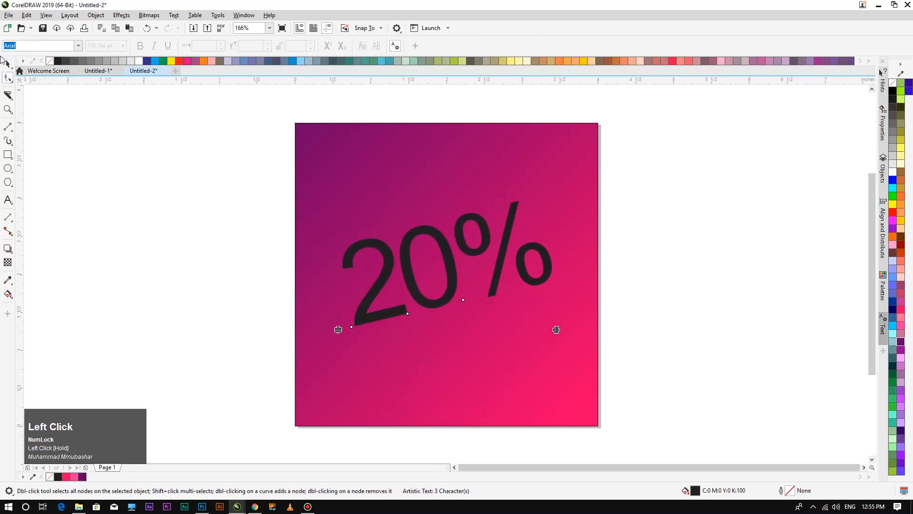
pyautogui.click(7, 64)
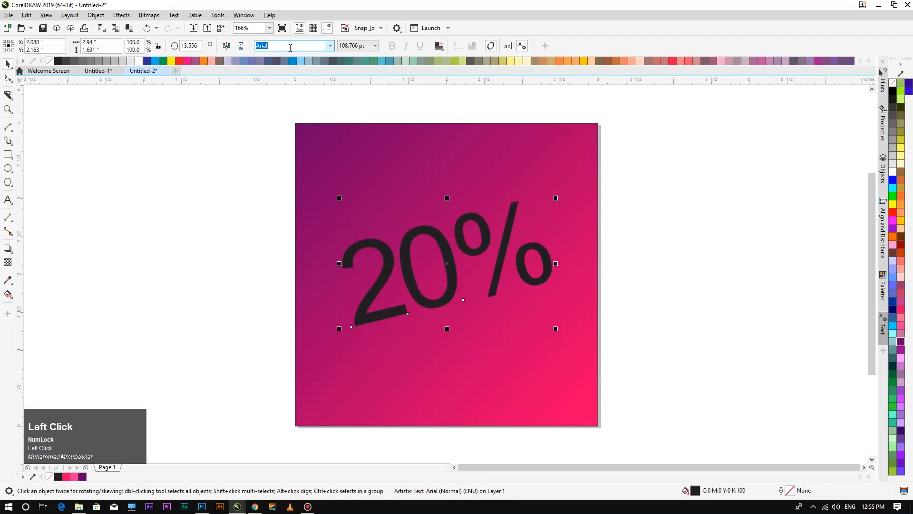
# Set the 20% in Gotham Black, shift it up-left, and slice it diagonally in two.
pyautogui.write('Gotham')
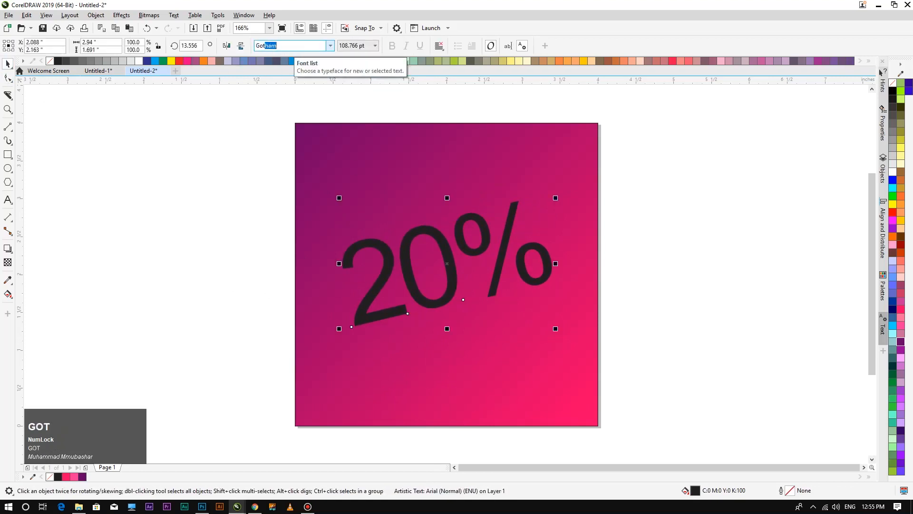
pyautogui.click(330, 45)
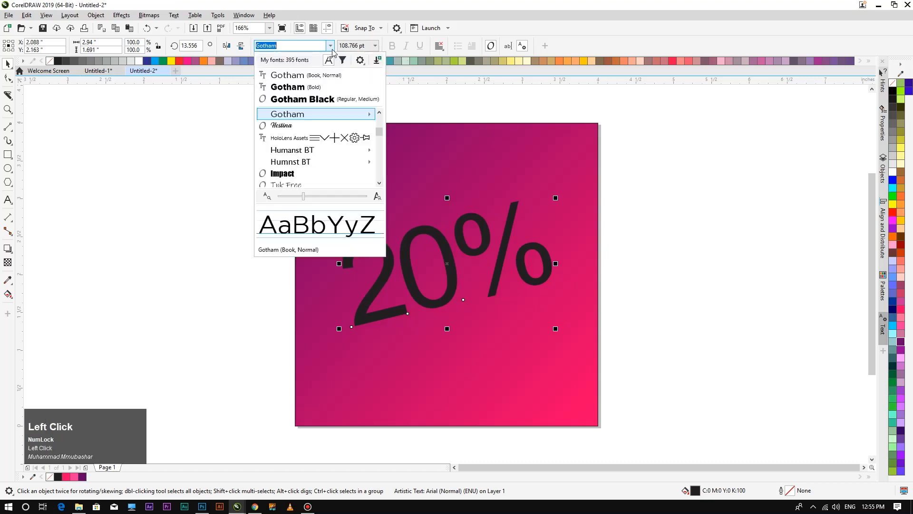
pyautogui.moveTo(361, 115)
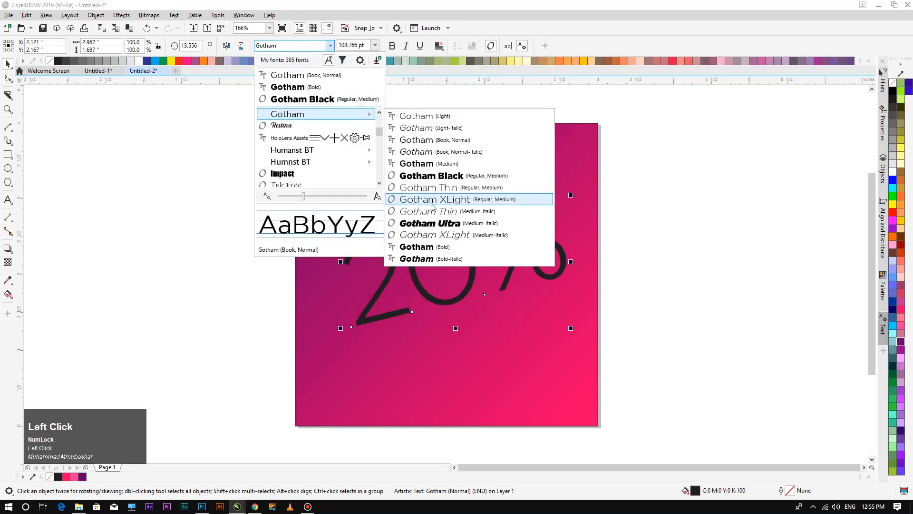
pyautogui.click(437, 177)
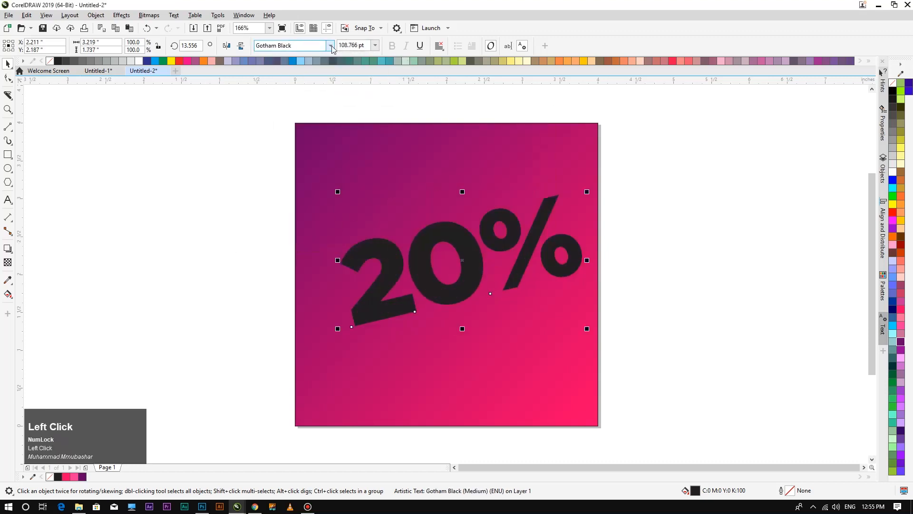
pyautogui.moveTo(438, 238)
pyautogui.mouseDown()
pyautogui.moveTo(422, 223)
pyautogui.moveTo(429, 227)
pyautogui.mouseUp()
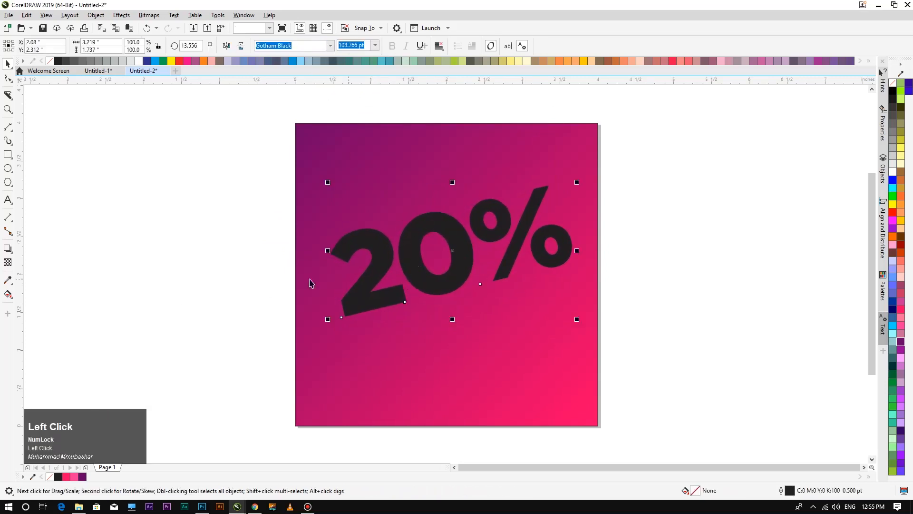
pyautogui.moveTo(593, 206); pyautogui.dragTo(267, 316)
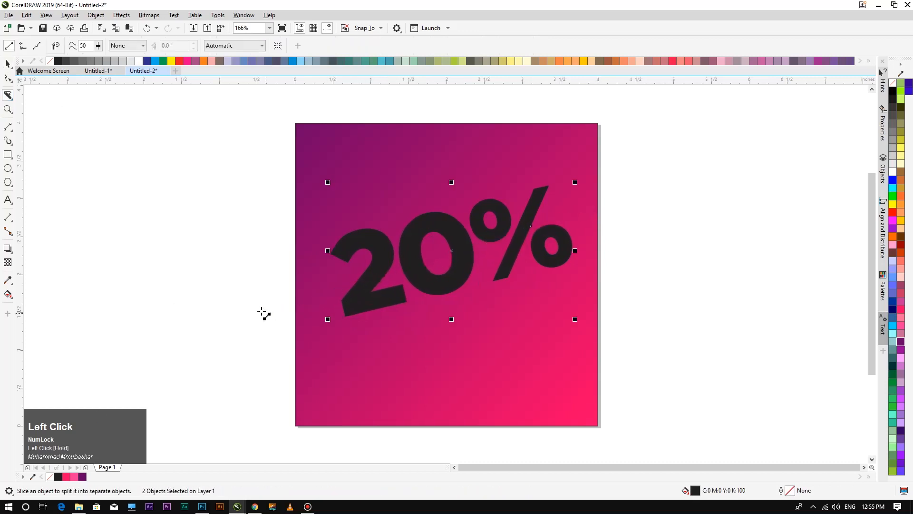
# Make both pieces of the sliced 20% white.
pyautogui.click(7, 63)
pyautogui.moveTo(198, 209); pyautogui.dragTo(715, 344)
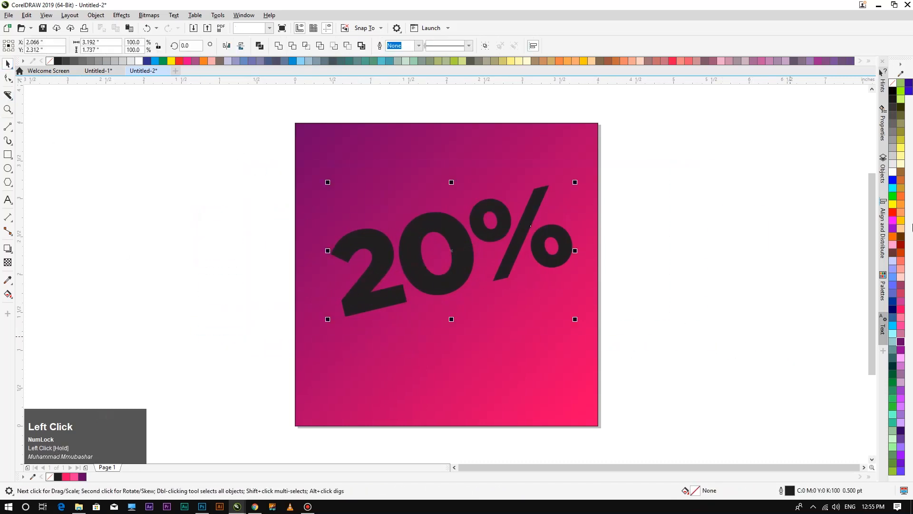
pyautogui.click(894, 173)
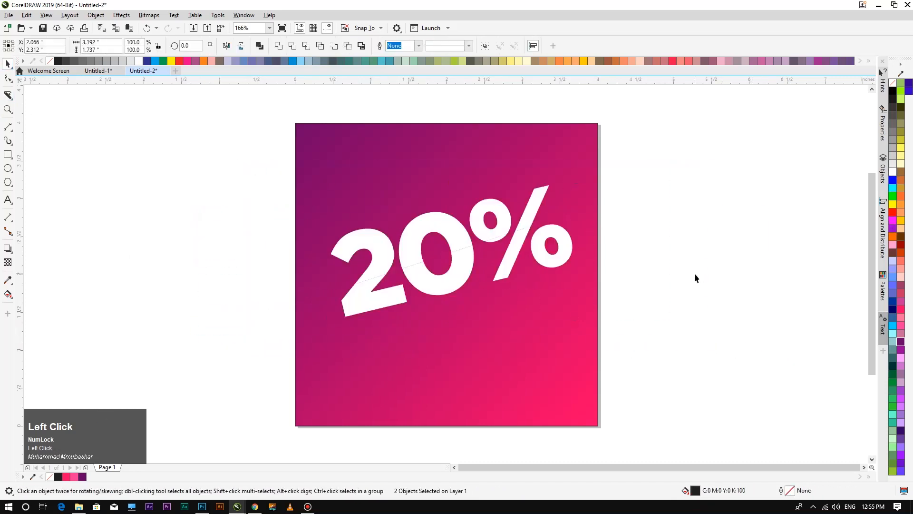
pyautogui.click(305, 330)
# Add a soft drop shadow to the white 20%.
pyautogui.click(438, 289)
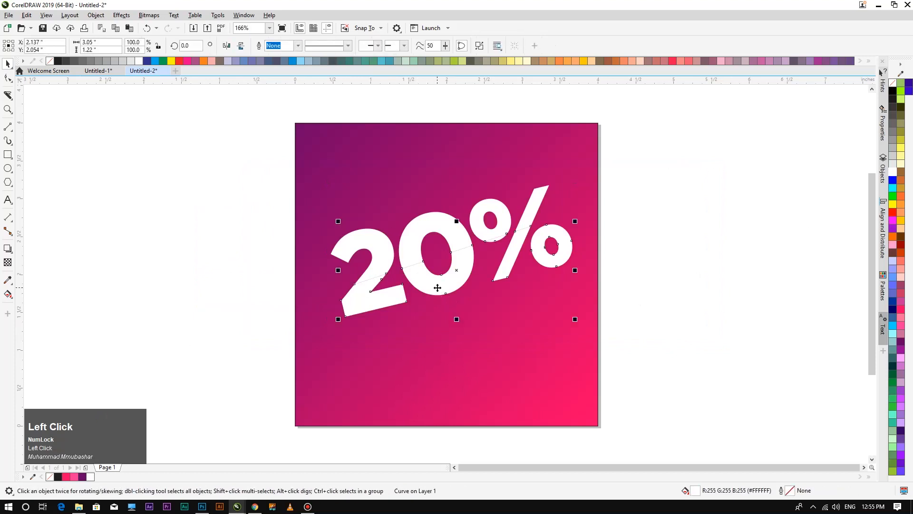
pyautogui.click(7, 251)
pyautogui.moveTo(456, 270); pyautogui.dragTo(429, 264)
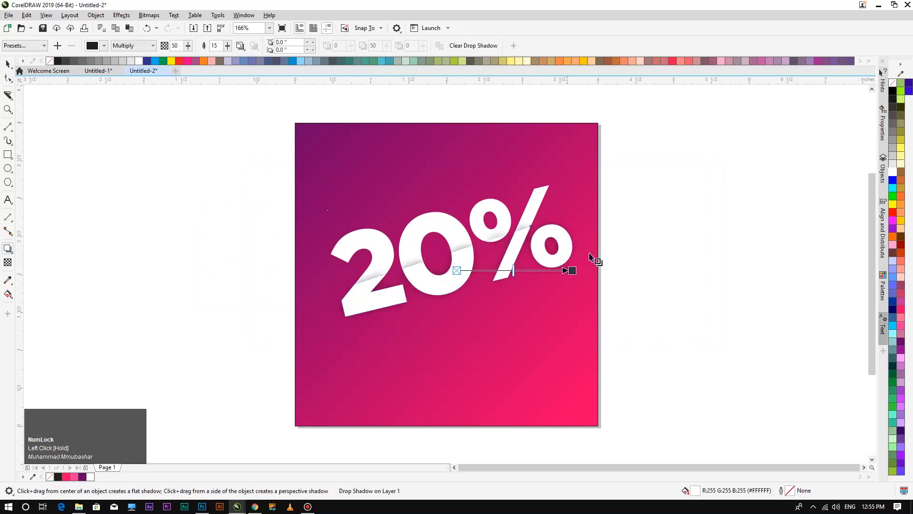
pyautogui.moveTo(572, 270); pyautogui.dragTo(537, 226)
pyautogui.click(6, 63)
pyautogui.click(133, 235)
# Move the three 20% objects left, shrink them to about three quarters, group and copy them.
pyautogui.moveTo(295, 227); pyautogui.dragTo(569, 327)
pyautogui.moveTo(424, 286); pyautogui.dragTo(244, 258)
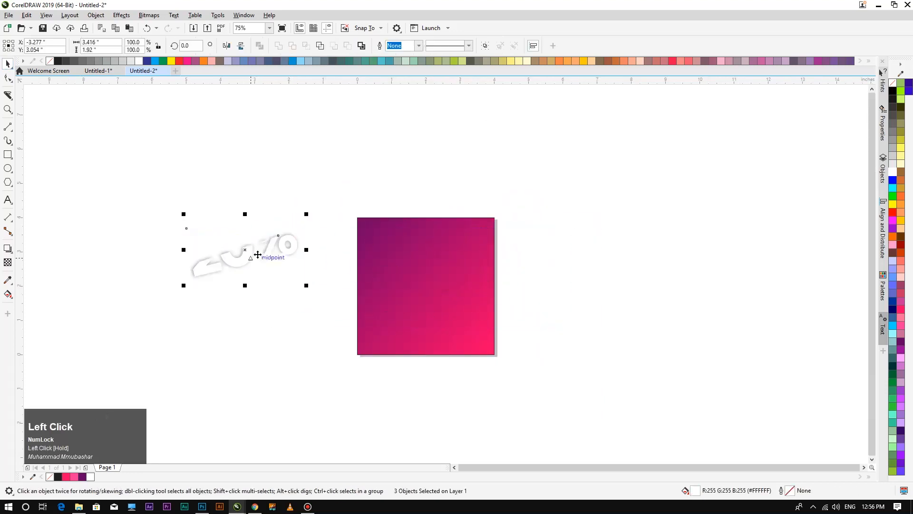
pyautogui.moveTo(307, 215); pyautogui.dragTo(291, 221)
pyautogui.press('ctrl')
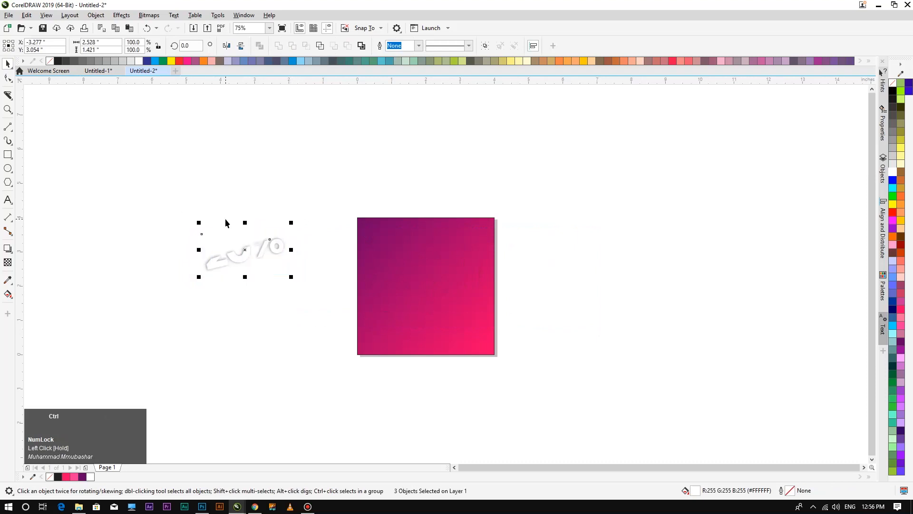
pyautogui.hotkey('ctrl', 'g')
pyautogui.press('ctrl')
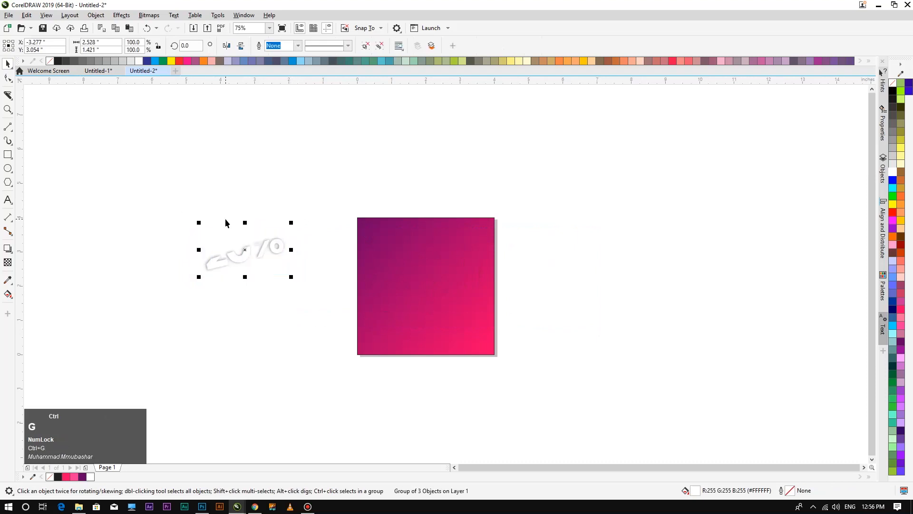
pyautogui.hotkey('ctrl', 'c')
# Paste the copied 20% group into the Untitled-1 SALE poster.
pyautogui.click(92, 71)
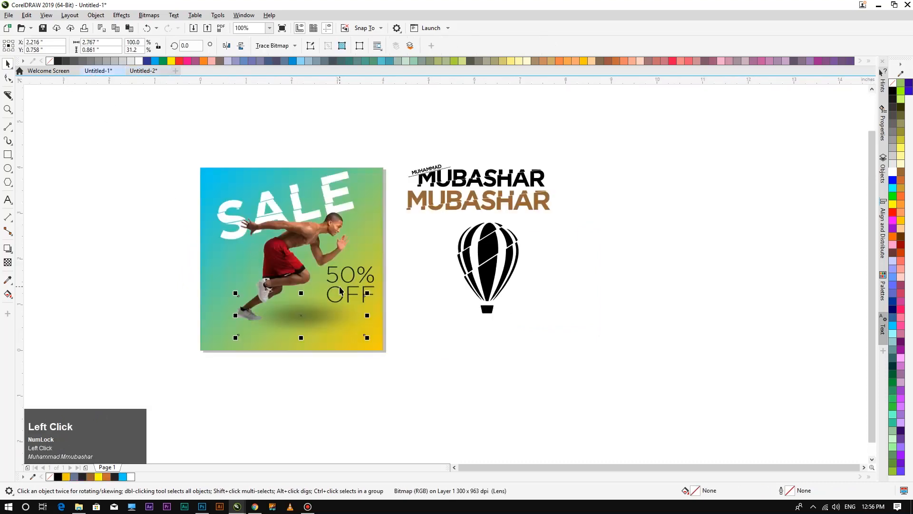
pyautogui.hotkey('ctrl', 'v')
pyautogui.moveTo(79, 209); pyautogui.dragTo(294, 307)
pyautogui.scroll(-3, 294, 307)
pyautogui.scroll(3, 295, 307)
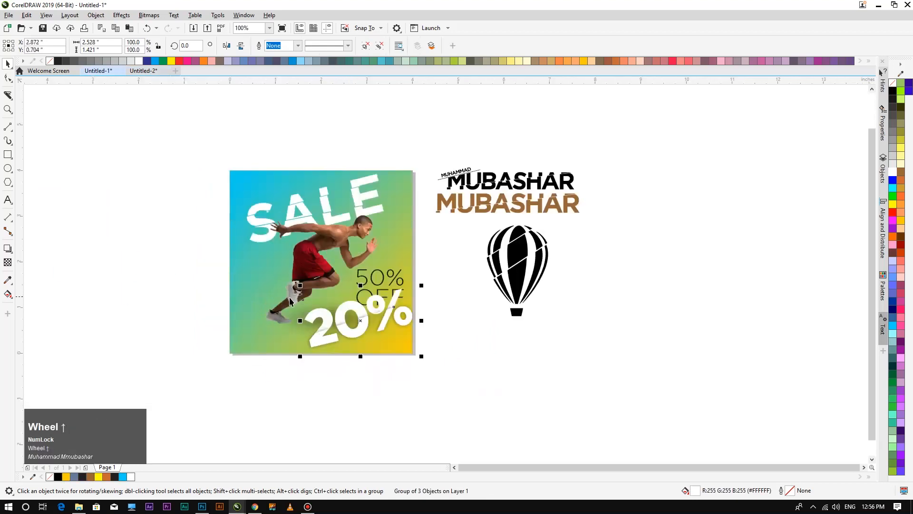
# Move the 20% group to the poster's left beside the runner and shrink it to about 52%.
pyautogui.moveTo(381, 313); pyautogui.dragTo(230, 262)
pyautogui.moveTo(268, 234); pyautogui.dragTo(265, 263)
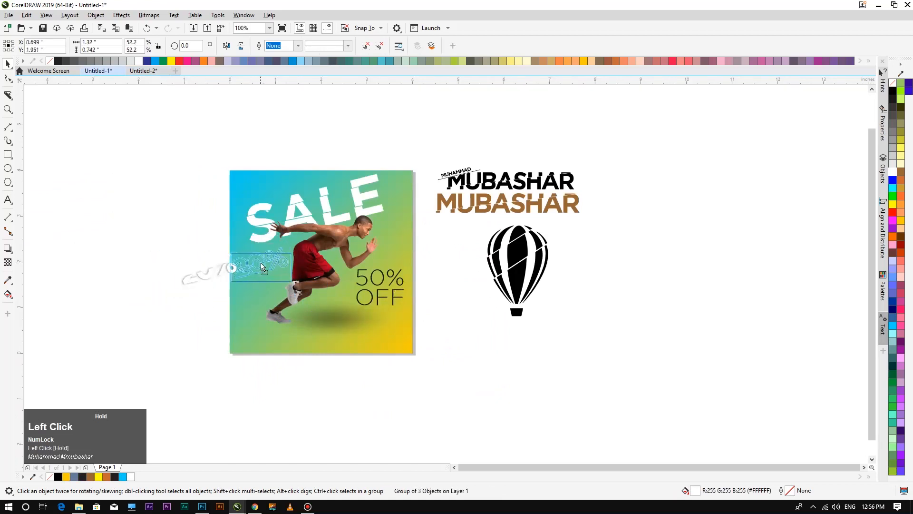
pyautogui.click(221, 273)
pyautogui.scroll(2, 221, 273)
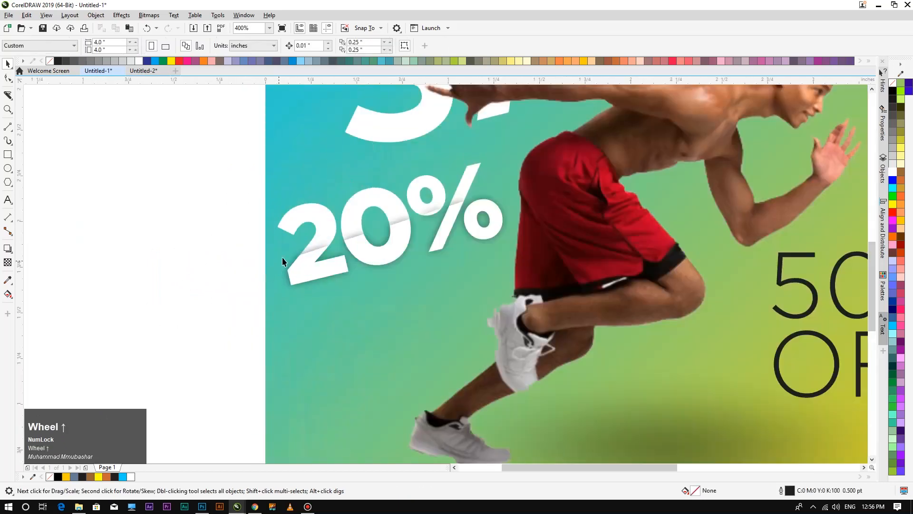
pyautogui.scroll(-1, 307, 258)
pyautogui.click(229, 261)
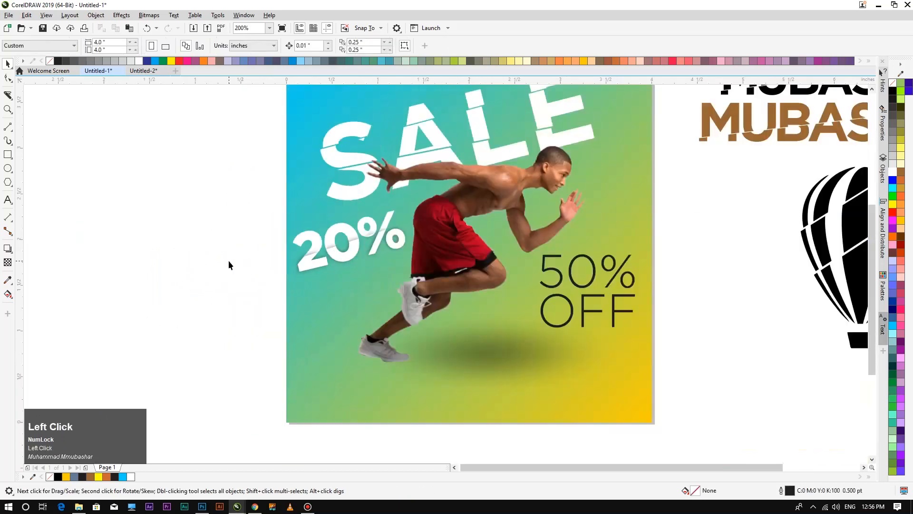
pyautogui.scroll(-1, 233, 264)
pyautogui.press('F4')
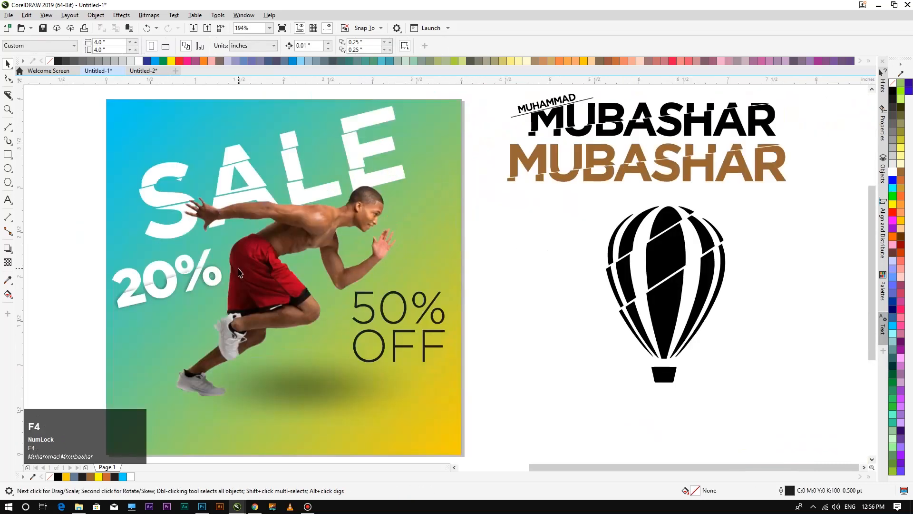